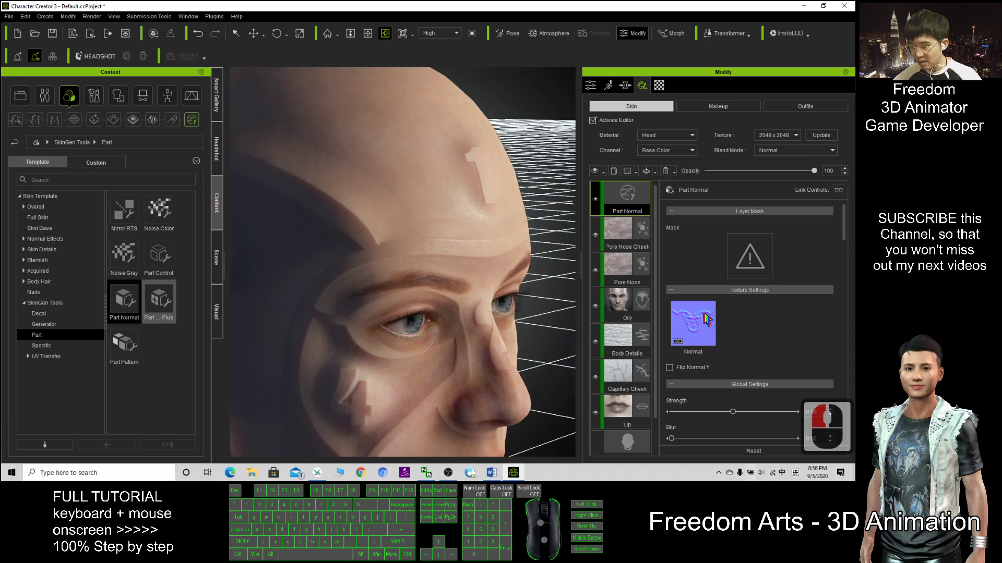
Set Part 1's normal strength to 0.40 in the Part Normal skin layer.
{"action": "left_click", "coordinate": [694, 334]}
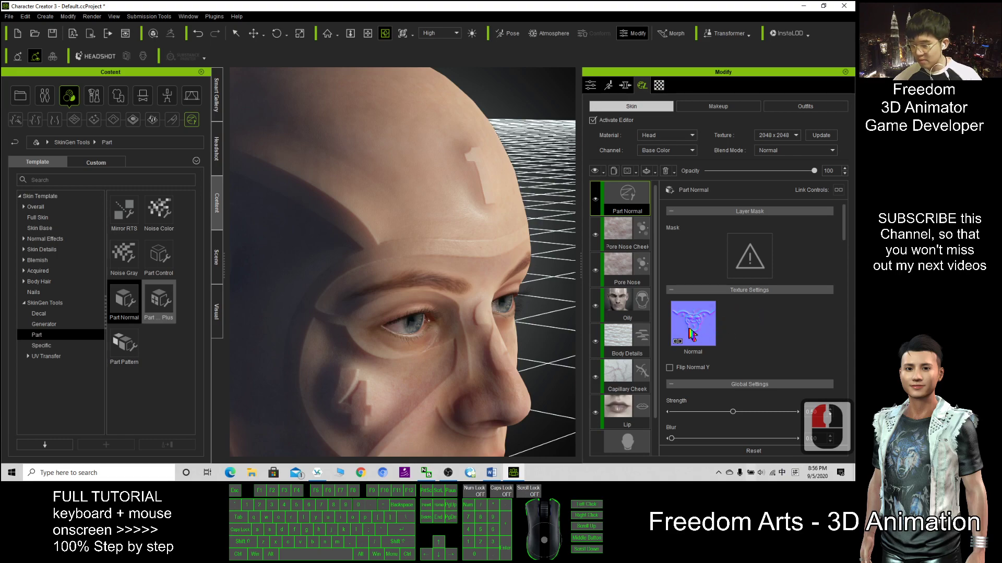
{"action": "left_click_drag", "start_coordinate": [459, 229], "coordinate": [232, 229]}
{"action": "scroll", "coordinate": [463, 264], "scroll_direction": "down", "scroll_amount": 5}
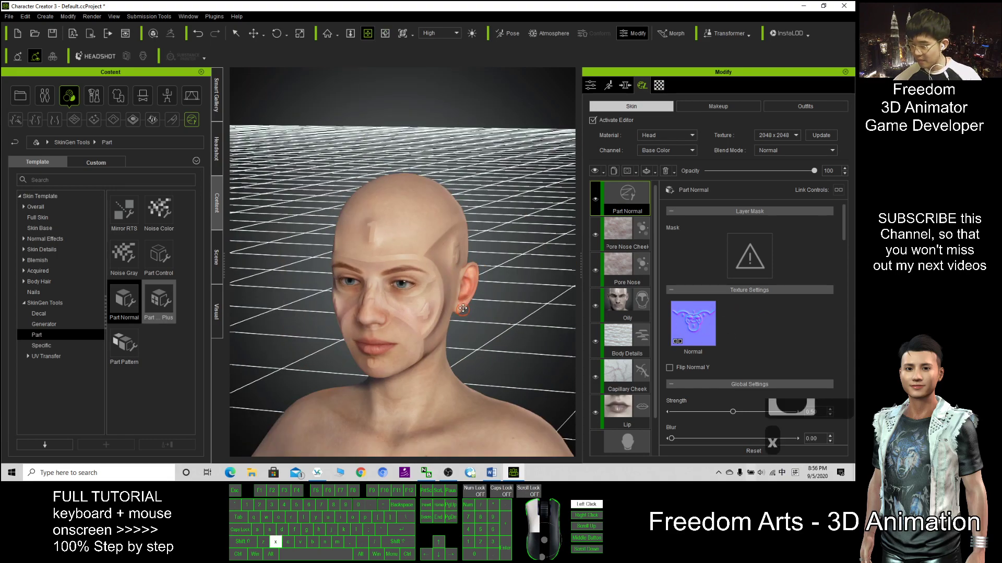
{"action": "left_click_drag", "start_coordinate": [462, 293], "coordinate": [462, 208]}
{"action": "scroll", "coordinate": [750, 313], "scroll_direction": "down", "scroll_amount": 11}
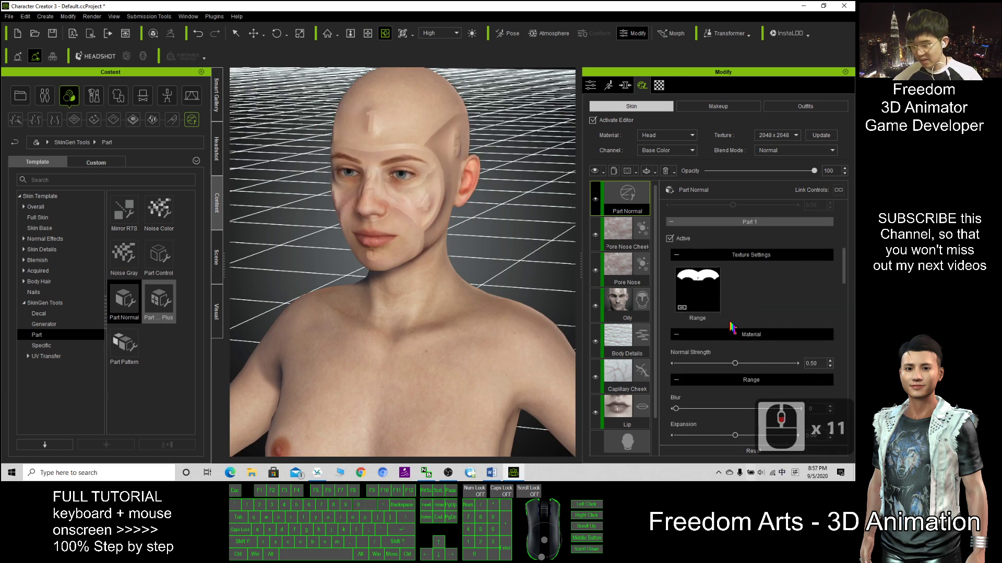
{"action": "mouse_move", "coordinate": [735, 363]}
{"action": "left_mouse_down"}
{"action": "mouse_move", "coordinate": [647, 371]}
{"action": "mouse_move", "coordinate": [749, 363]}
{"action": "mouse_move", "coordinate": [723, 364]}
{"action": "left_mouse_up"}
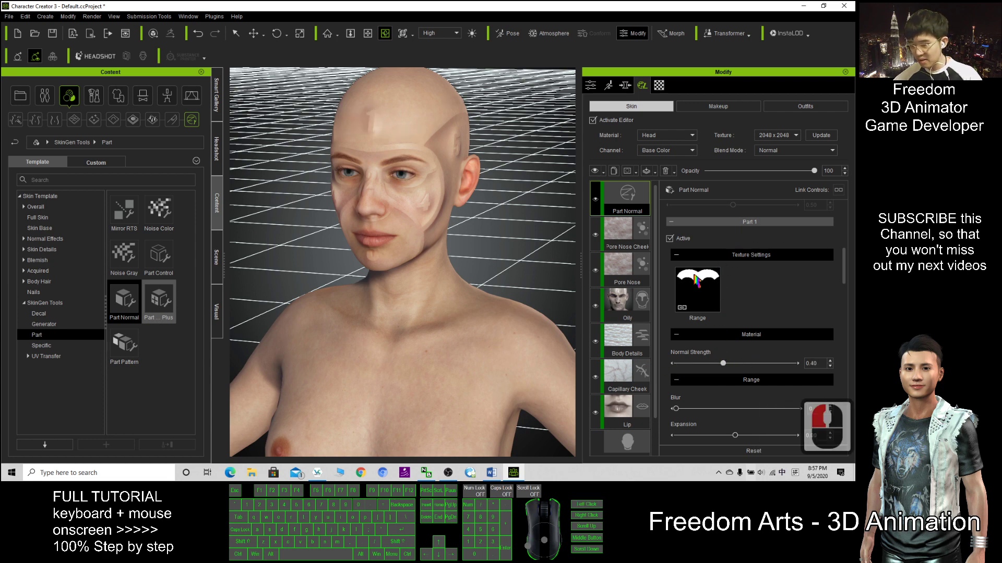
Set Part 2's normal strength to 0.57 in the Part Normal layer and preview its range mask.
{"action": "scroll", "coordinate": [693, 283], "scroll_direction": "down", "scroll_amount": 9}
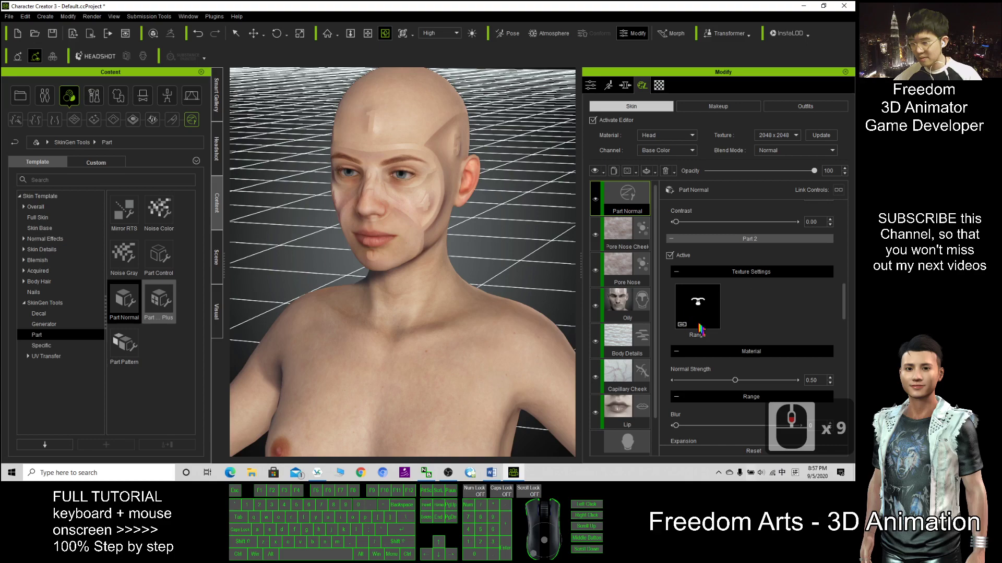
{"action": "left_click_drag", "start_coordinate": [736, 384], "coordinate": [676, 383]}
{"action": "left_click_drag", "start_coordinate": [741, 380], "coordinate": [744, 381]}
{"action": "scroll", "coordinate": [444, 256], "scroll_direction": "up", "scroll_amount": 9}
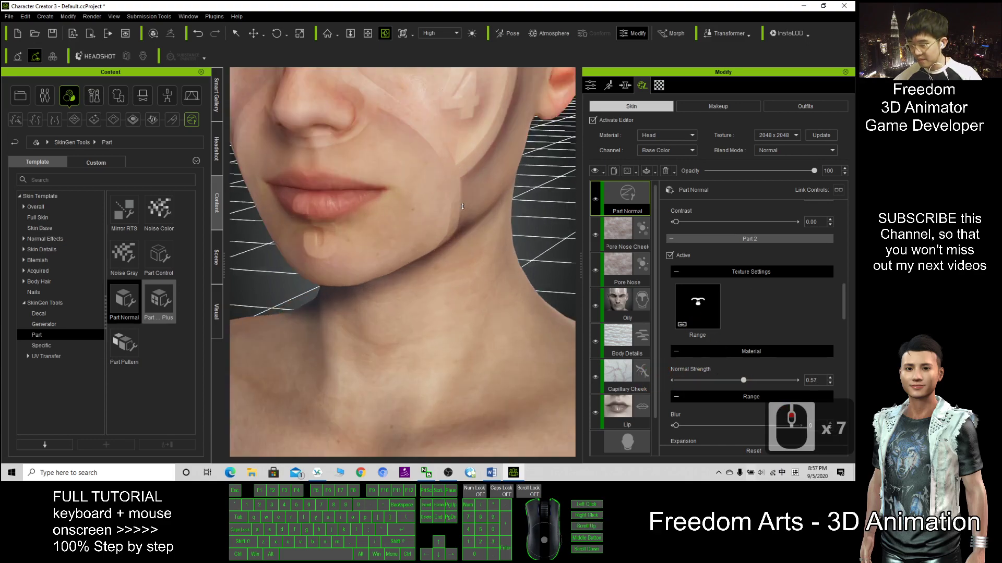
{"action": "scroll", "coordinate": [439, 253], "scroll_direction": "down", "scroll_amount": 7}
{"action": "key", "text": "x"}
{"action": "mouse_move", "coordinate": [437, 248]}
{"action": "left_mouse_down"}
{"action": "mouse_move", "coordinate": [439, 261]}
{"action": "mouse_move", "coordinate": [425, 241]}
{"action": "left_mouse_up"}
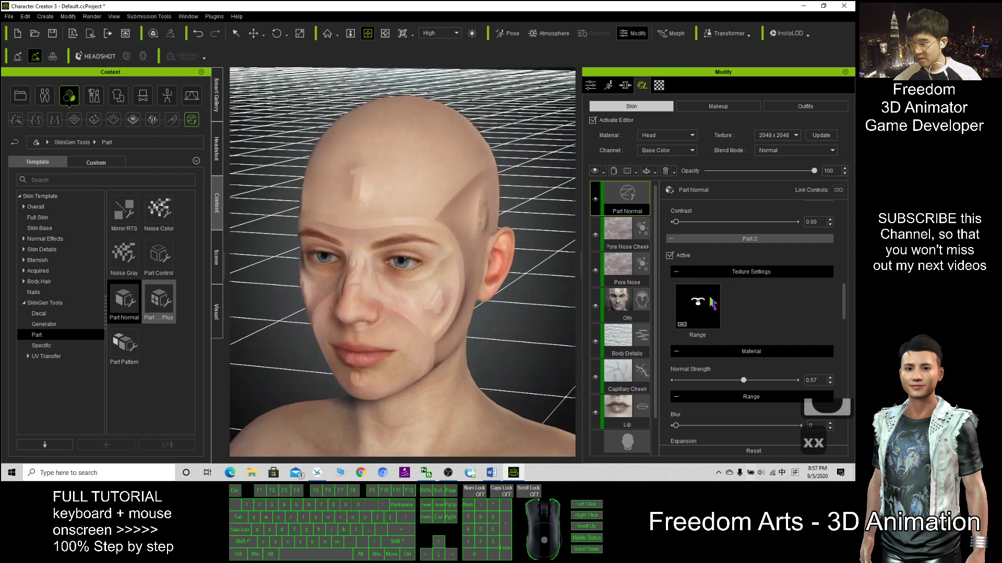
{"action": "left_click", "coordinate": [698, 305]}
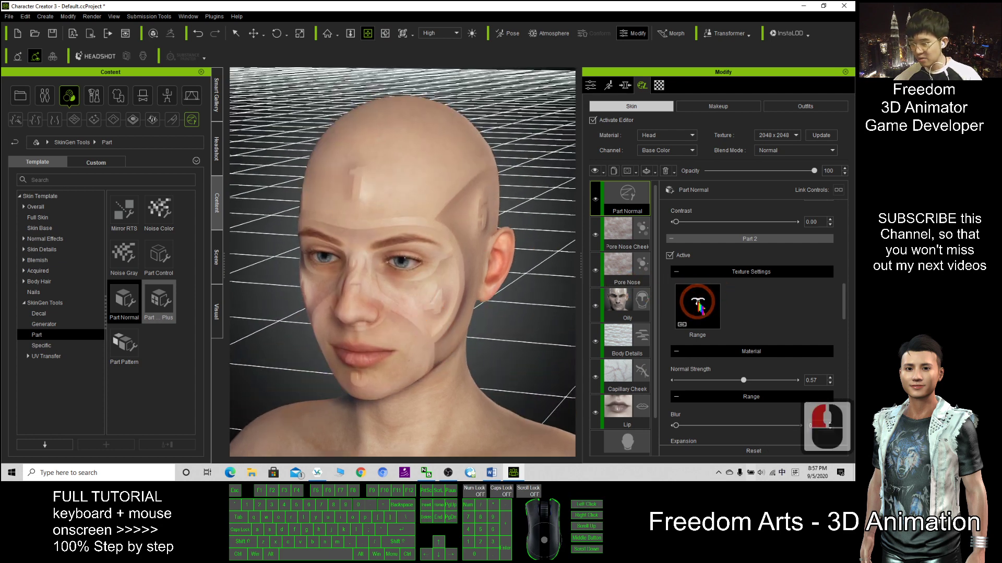
{"action": "mouse_move", "coordinate": [698, 306]}
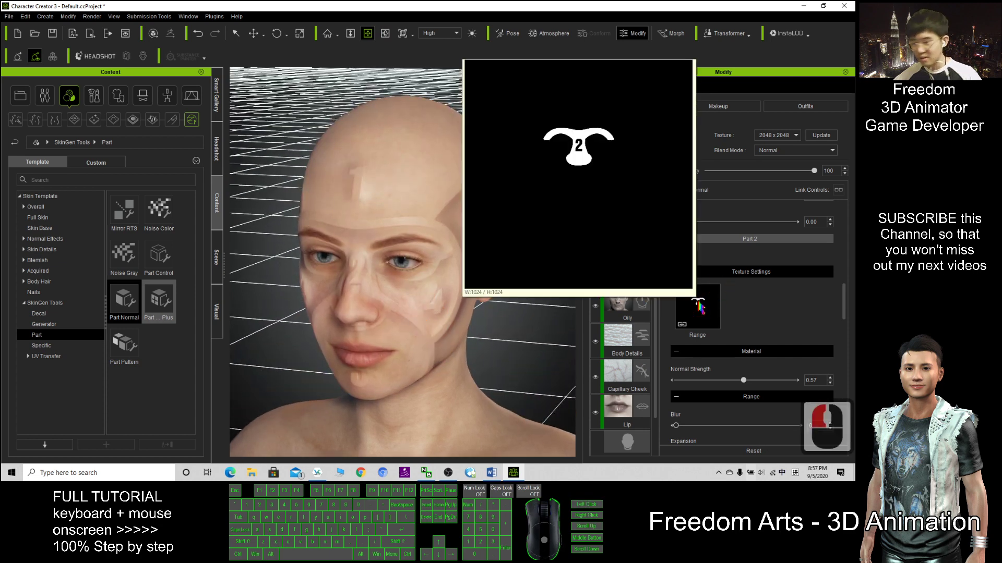
Set Part 3's normal strength to 0.36 in the Part Normal layer.
{"action": "scroll", "coordinate": [766, 315], "scroll_direction": "down", "scroll_amount": 10}
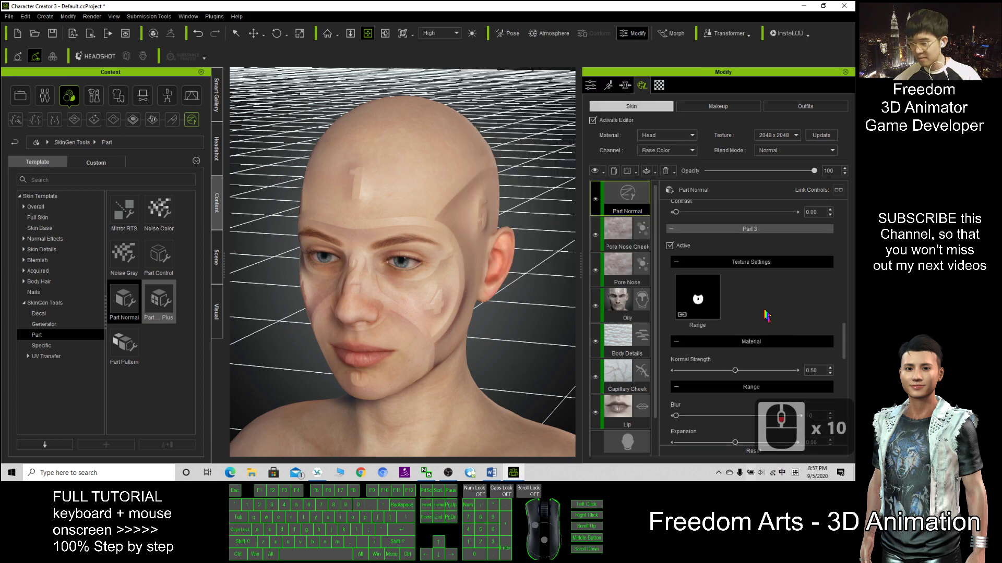
{"action": "scroll", "coordinate": [745, 326], "scroll_direction": "down", "scroll_amount": 2}
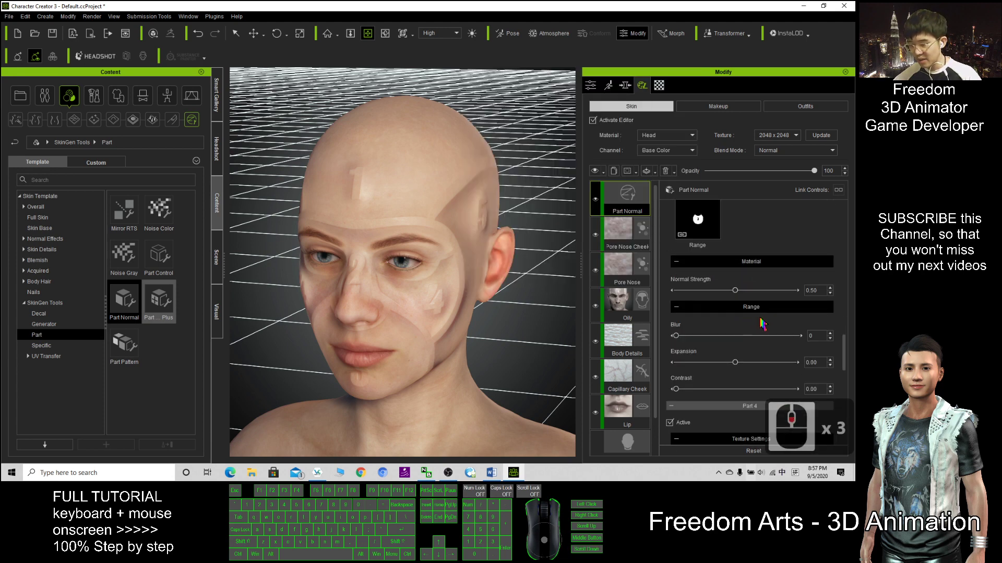
{"action": "left_click_drag", "start_coordinate": [677, 337], "coordinate": [656, 340]}
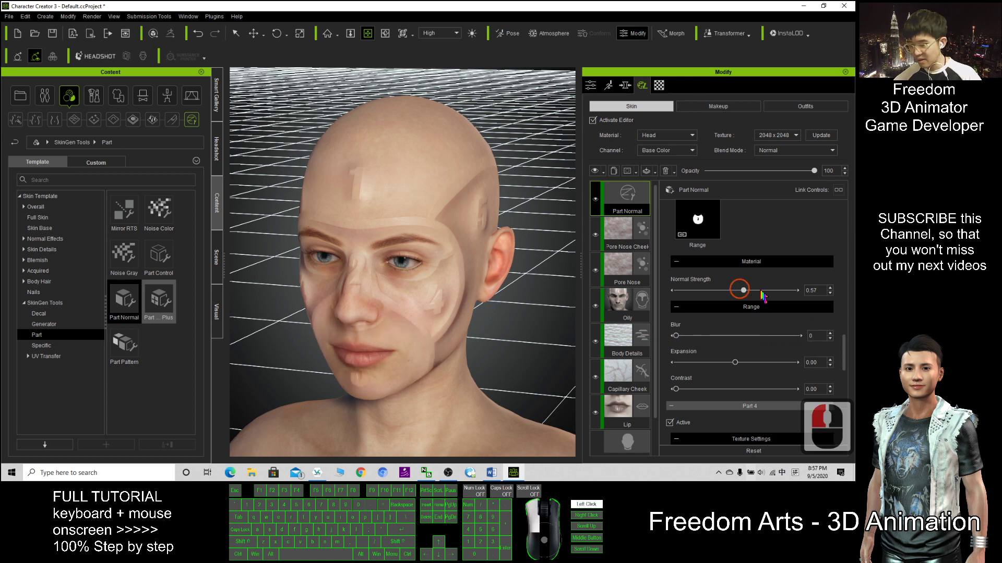
{"action": "left_click_drag", "start_coordinate": [735, 290], "coordinate": [841, 298]}
{"action": "left_click_drag", "start_coordinate": [734, 301], "coordinate": [717, 293]}
Try different contrasts for Part 3's range and leave it with contrast 0.00, expansion -1.00 and blur 2.
{"action": "left_click_drag", "start_coordinate": [676, 390], "coordinate": [806, 400]}
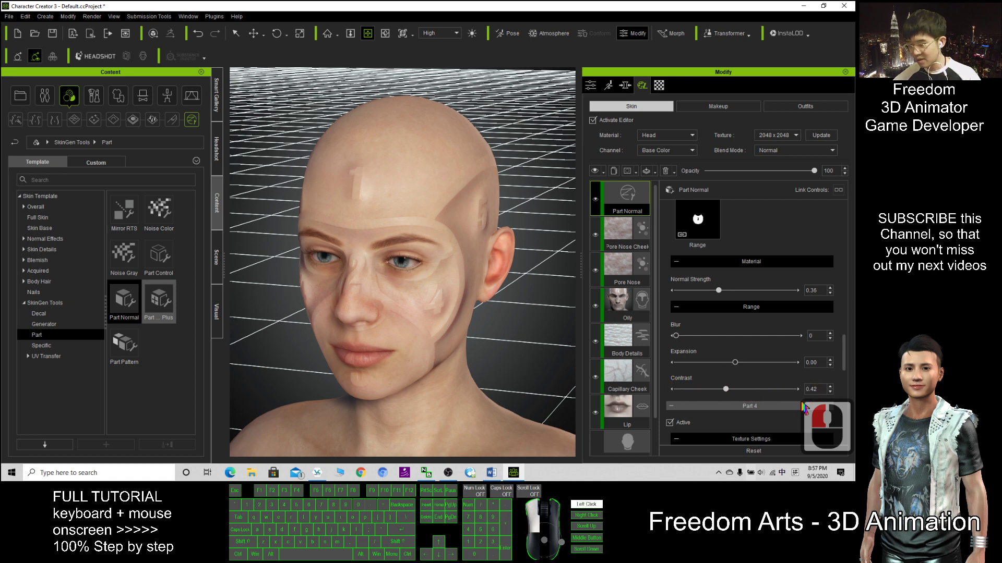
{"action": "left_click_drag", "start_coordinate": [700, 394], "coordinate": [664, 395]}
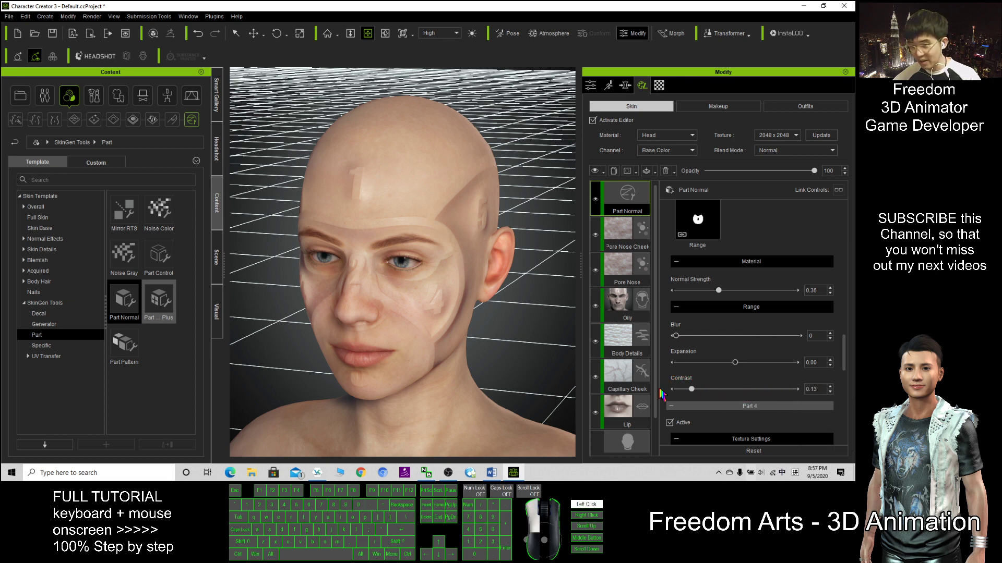
{"action": "left_click_drag", "start_coordinate": [735, 362], "coordinate": [780, 365]}
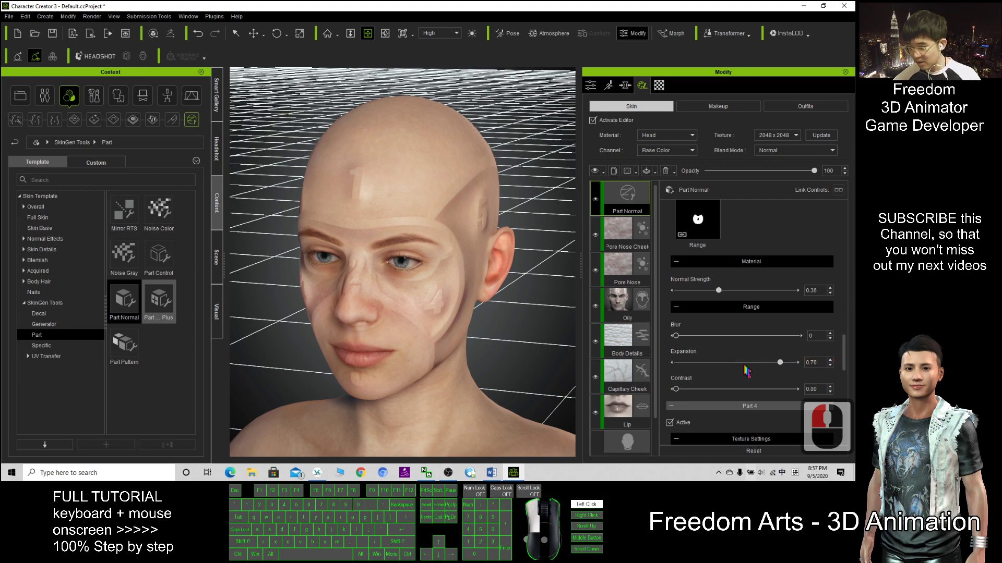
{"action": "scroll", "coordinate": [418, 292], "scroll_direction": "up", "scroll_amount": 6}
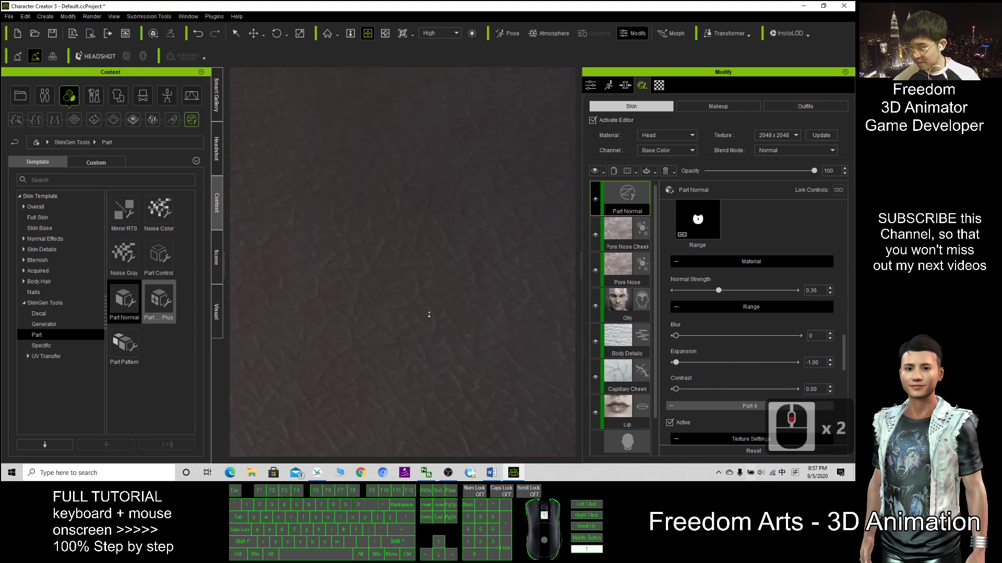
{"action": "left_click_drag", "start_coordinate": [675, 335], "coordinate": [814, 339]}
{"action": "left_click_drag", "start_coordinate": [718, 341], "coordinate": [698, 337]}
Examine the Part Normal relief on the chin, cheeks and nose from both sides of the face.
{"action": "scroll", "coordinate": [433, 323], "scroll_direction": "down", "scroll_amount": 5}
{"action": "key", "text": "x"}
{"action": "left_click_drag", "start_coordinate": [424, 355], "coordinate": [485, 251]}
{"action": "key", "text": "c"}
{"action": "scroll", "coordinate": [448, 230], "scroll_direction": "up", "scroll_amount": 5}
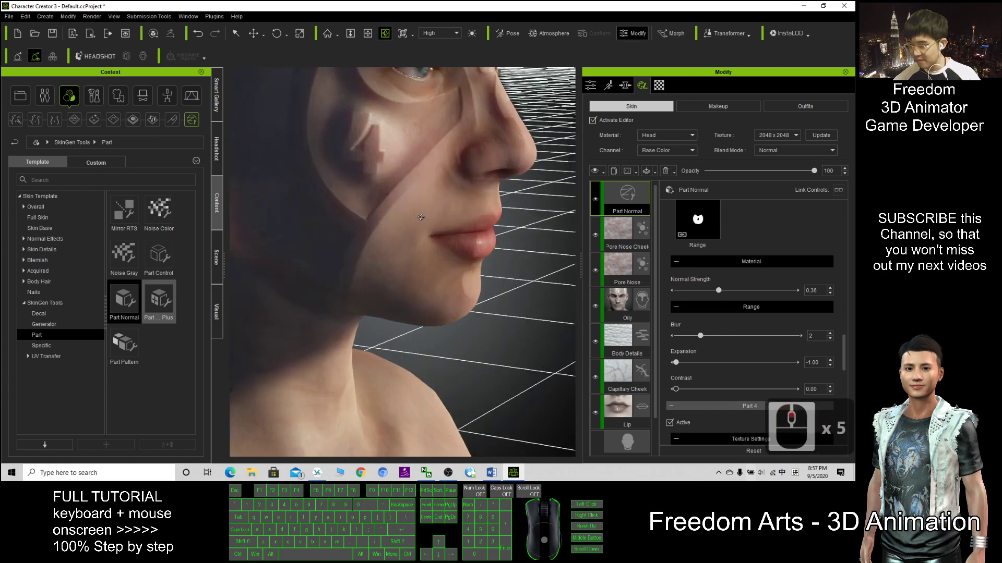
{"action": "key", "text": "x"}
{"action": "left_click_drag", "start_coordinate": [388, 193], "coordinate": [412, 307]}
{"action": "key", "text": "c"}
{"action": "left_click_drag", "start_coordinate": [412, 307], "coordinate": [326, 271]}
{"action": "left_click_drag", "start_coordinate": [433, 257], "coordinate": [299, 250]}
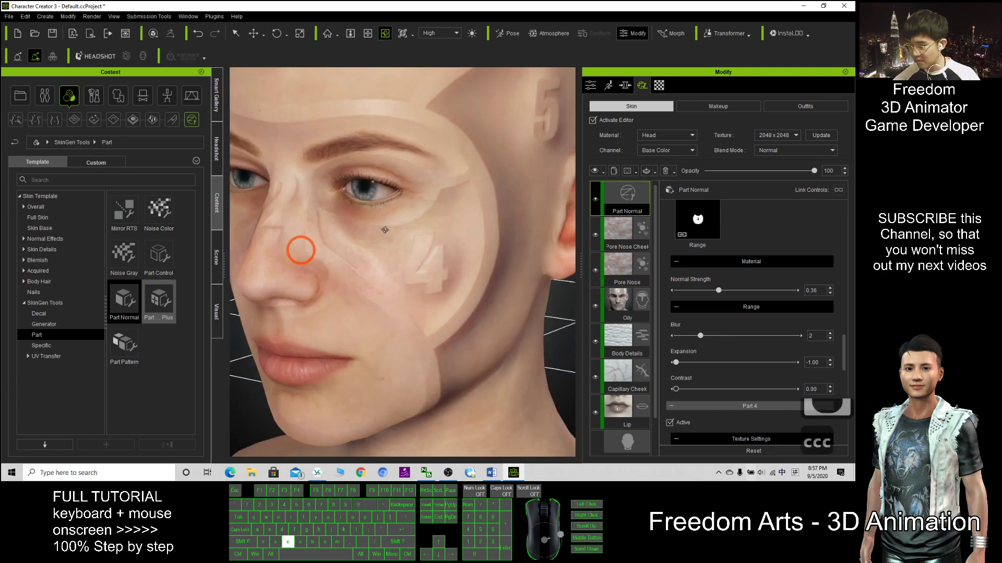
{"action": "left_click_drag", "start_coordinate": [519, 224], "coordinate": [585, 235]}
Raise Part 5's normal strength to 1.00 in the Part Normal layer and check the head from several angles.
{"action": "scroll", "coordinate": [725, 295], "scroll_direction": "down", "scroll_amount": 7}
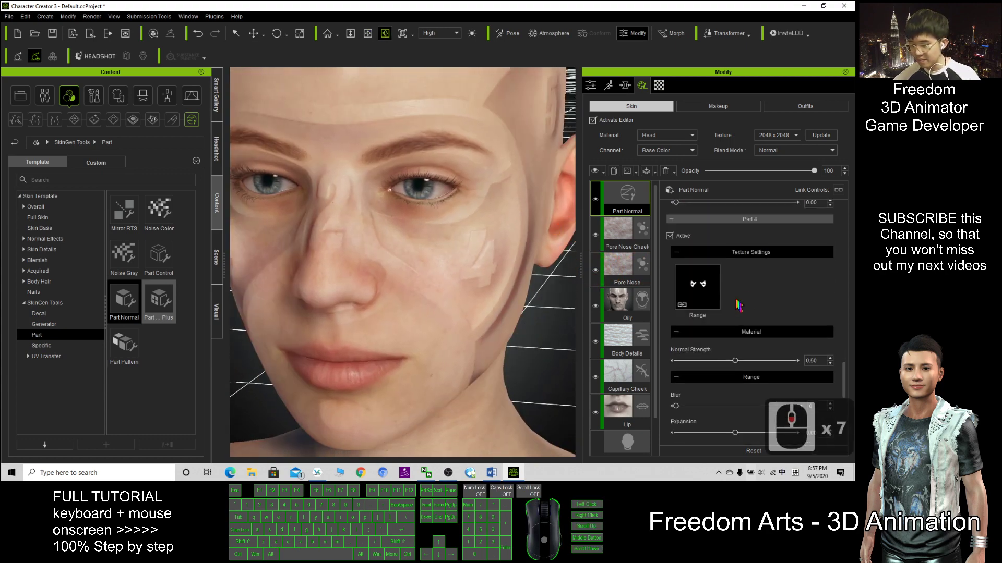
{"action": "scroll", "coordinate": [774, 325], "scroll_direction": "down", "scroll_amount": 2}
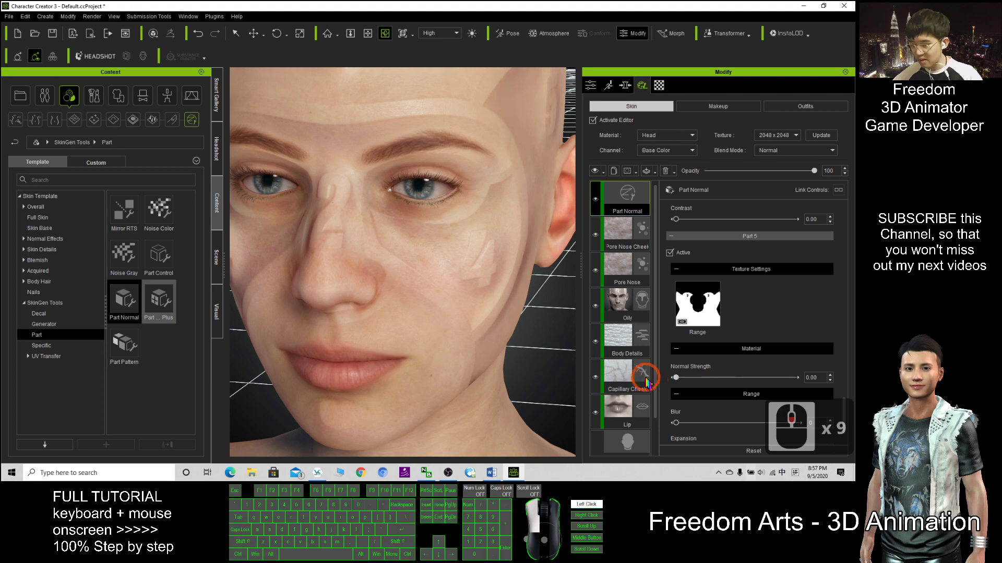
{"action": "left_click", "coordinate": [694, 378]}
{"action": "left_click_drag", "start_coordinate": [735, 378], "coordinate": [784, 377]}
{"action": "right_click_drag", "start_coordinate": [397, 219], "coordinate": [471, 168]}
{"action": "scroll", "coordinate": [472, 168], "scroll_direction": "down", "scroll_amount": 7}
{"action": "scroll", "coordinate": [471, 168], "scroll_direction": "down", "scroll_amount": 2}
{"action": "key", "text": "c"}
{"action": "left_click_drag", "start_coordinate": [282, 245], "coordinate": [568, 261]}
{"action": "left_click_drag", "start_coordinate": [784, 380], "coordinate": [824, 379]}
{"action": "left_click_drag", "start_coordinate": [377, 232], "coordinate": [282, 235]}
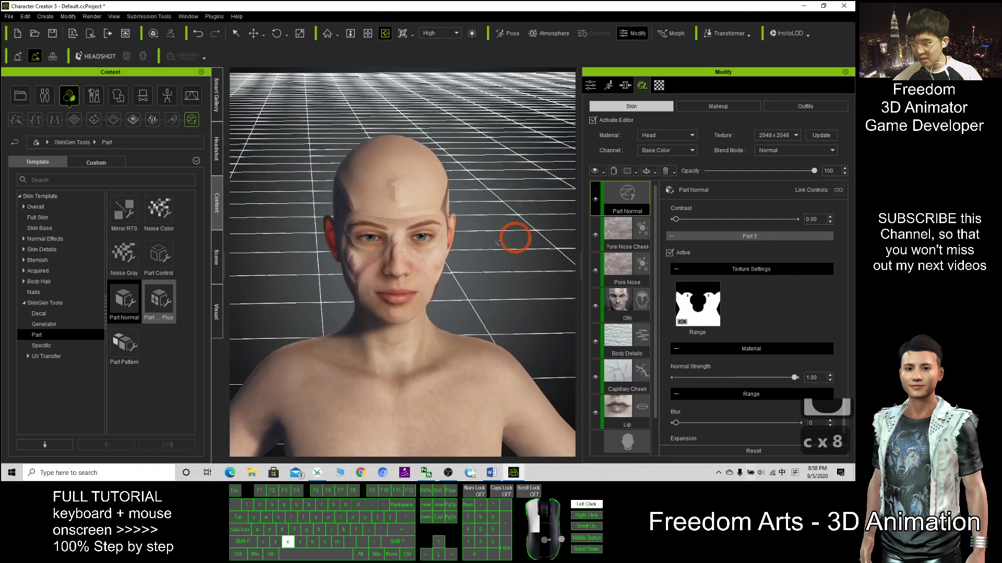
Set Part 5's normal strength to 0.35 and check the relief on the side of the head.
{"action": "left_click_drag", "start_coordinate": [515, 236], "coordinate": [719, 377]}
{"action": "scroll", "coordinate": [399, 228], "scroll_direction": "up", "scroll_amount": 6}
{"action": "key", "text": "x"}
{"action": "key", "text": "c"}
{"action": "scroll", "coordinate": [751, 355], "scroll_direction": "down", "scroll_amount": 3}
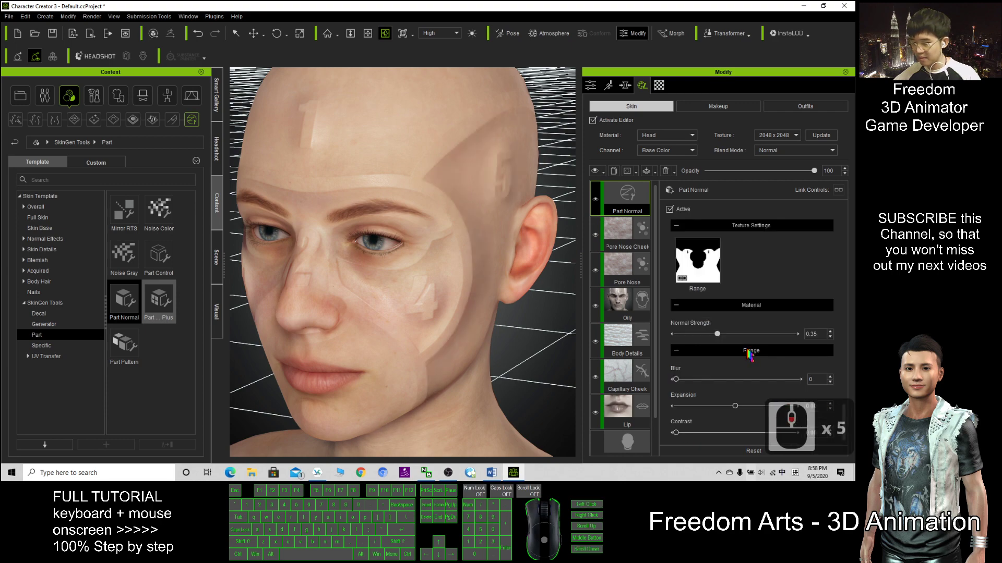
{"action": "scroll", "coordinate": [376, 298], "scroll_direction": "down", "scroll_amount": 5}
{"action": "left_click_drag", "start_coordinate": [365, 298], "coordinate": [370, 277]}
Delete the Part Normal layer from the head's skin layers.
{"action": "left_click", "coordinate": [632, 202]}
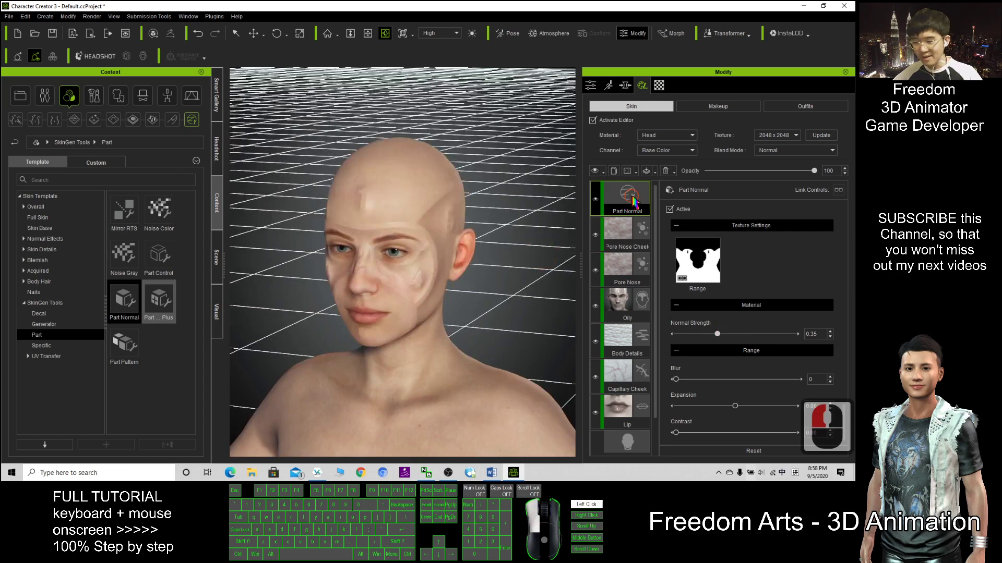
{"action": "key", "text": "Delete"}
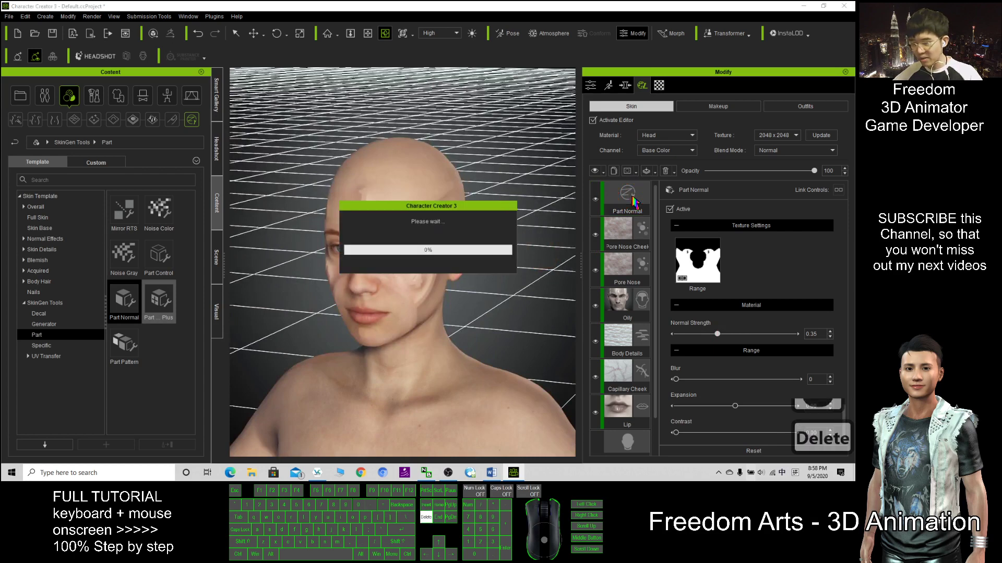
{"action": "left_click", "coordinate": [429, 245]}
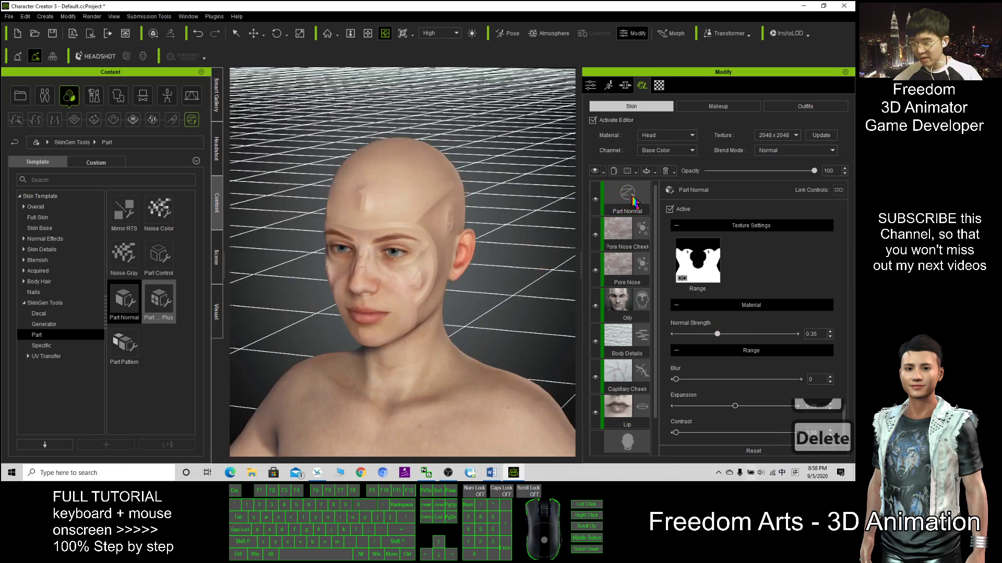
Apply the Part Normal Plus template to the character's head material only, leaving body, arm and leg unselected.
{"action": "left_click", "coordinate": [163, 293]}
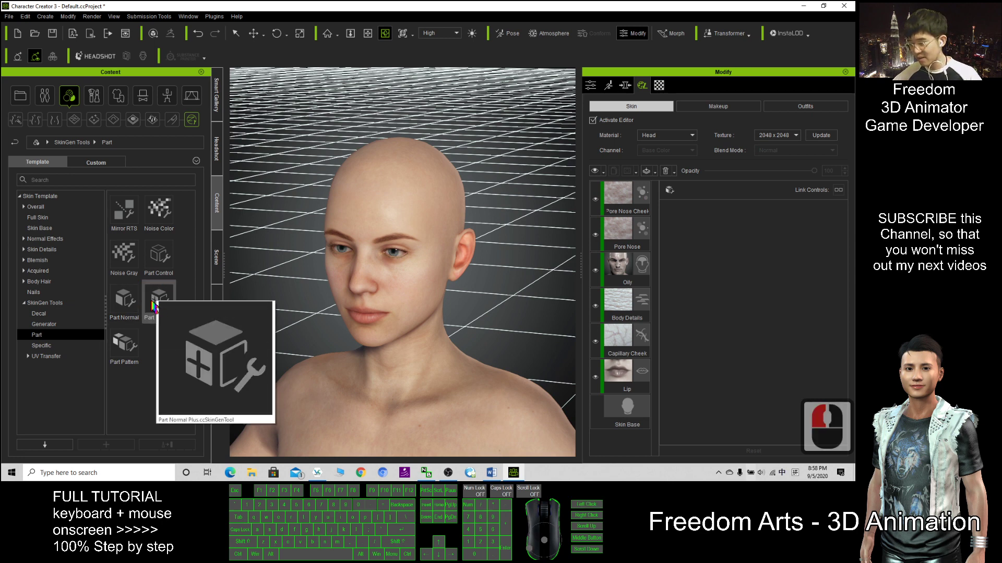
{"action": "left_click_drag", "start_coordinate": [154, 306], "coordinate": [391, 269]}
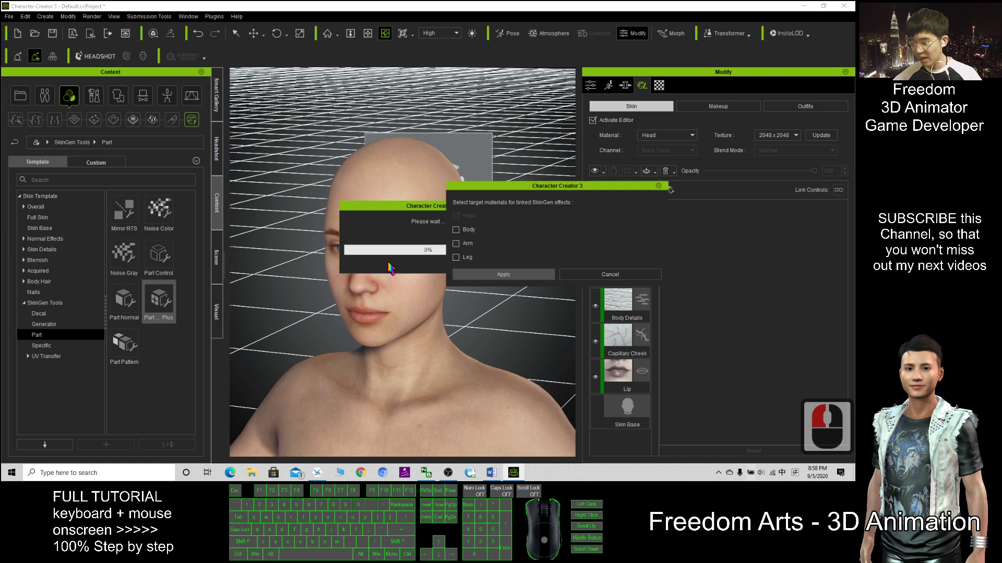
{"action": "left_click", "coordinate": [488, 273]}
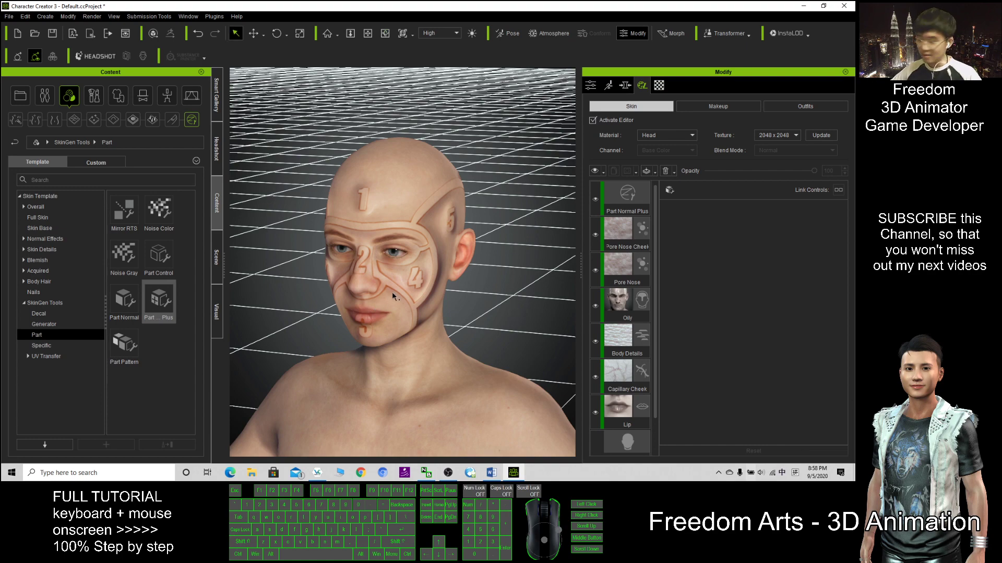
Examine the tinted Part Normal Plus seams around the brow, eye and cheek up close and from the side.
{"action": "scroll", "coordinate": [393, 295], "scroll_direction": "up", "scroll_amount": 7}
{"action": "key", "text": "c"}
{"action": "left_click_drag", "start_coordinate": [393, 295], "coordinate": [490, 300]}
{"action": "scroll", "coordinate": [469, 237], "scroll_direction": "up", "scroll_amount": 2}
{"action": "key", "text": "x"}
{"action": "key", "text": "c"}
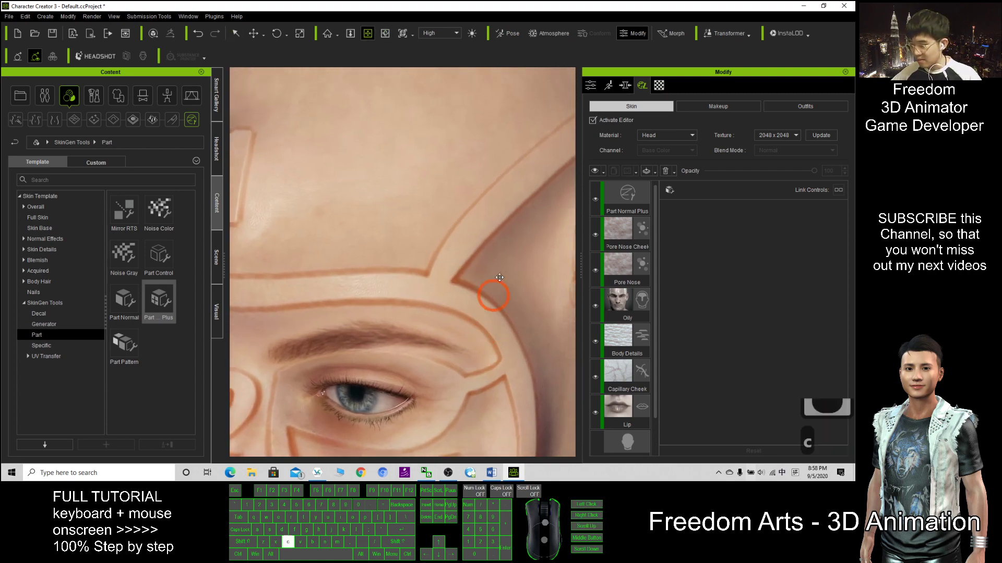
{"action": "scroll", "coordinate": [443, 274], "scroll_direction": "down", "scroll_amount": 6}
{"action": "key", "text": "x"}
{"action": "left_click_drag", "start_coordinate": [443, 272], "coordinate": [578, 241]}
{"action": "key", "text": "c"}
Set the tint opacity of the Part Normal Plus layer to 0.52.
{"action": "left_click", "coordinate": [626, 198]}
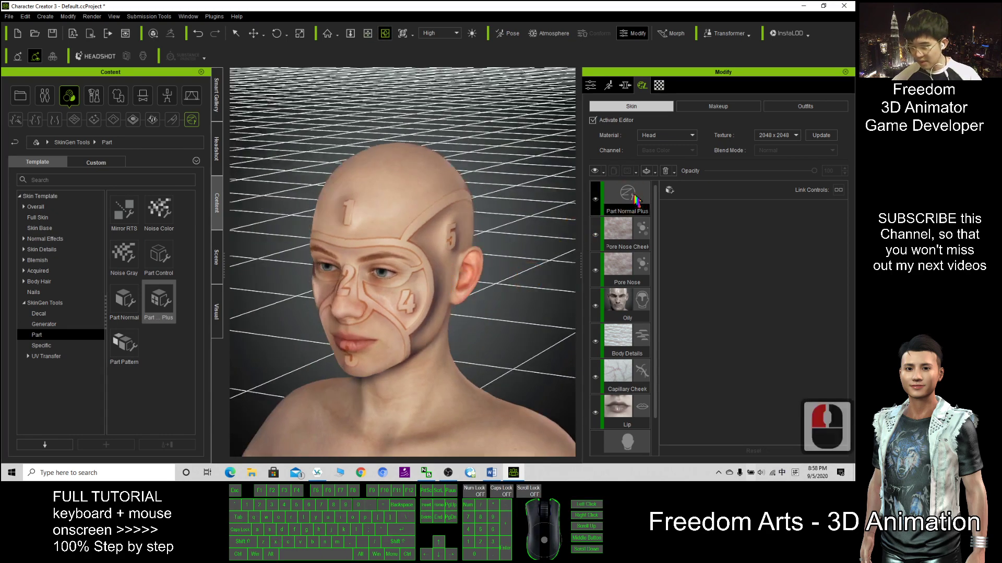
{"action": "left_click", "coordinate": [725, 224]}
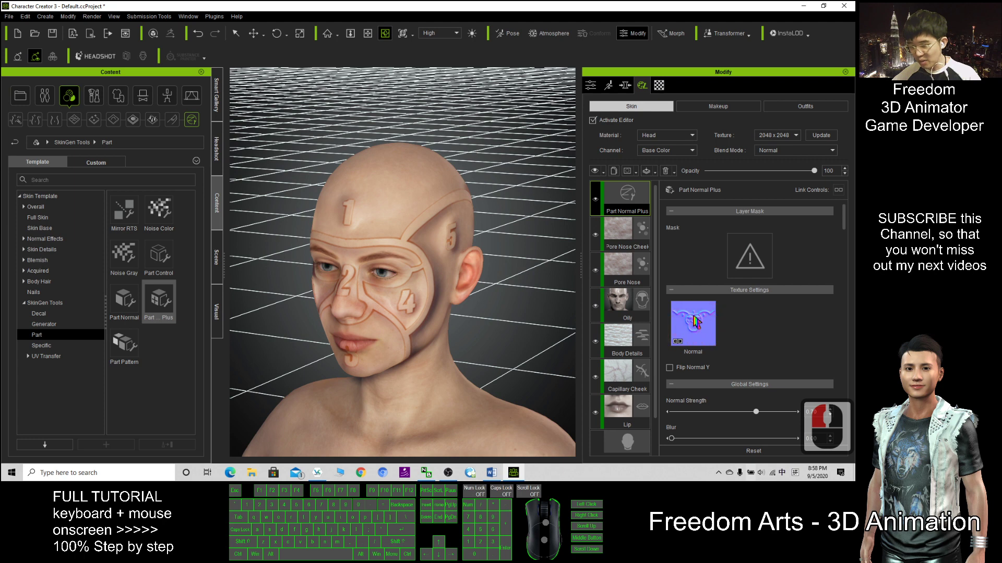
{"action": "scroll", "coordinate": [702, 327], "scroll_direction": "down", "scroll_amount": 6}
{"action": "scroll", "coordinate": [709, 321], "scroll_direction": "down", "scroll_amount": 6}
{"action": "scroll", "coordinate": [422, 297], "scroll_direction": "up", "scroll_amount": 4}
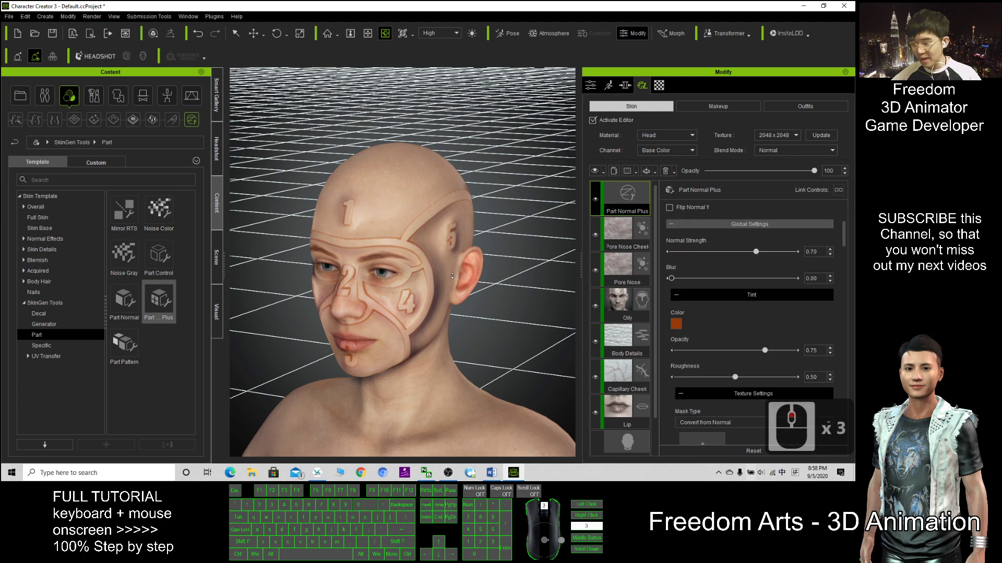
{"action": "key", "text": "c"}
{"action": "left_click_drag", "start_coordinate": [765, 352], "coordinate": [805, 354]}
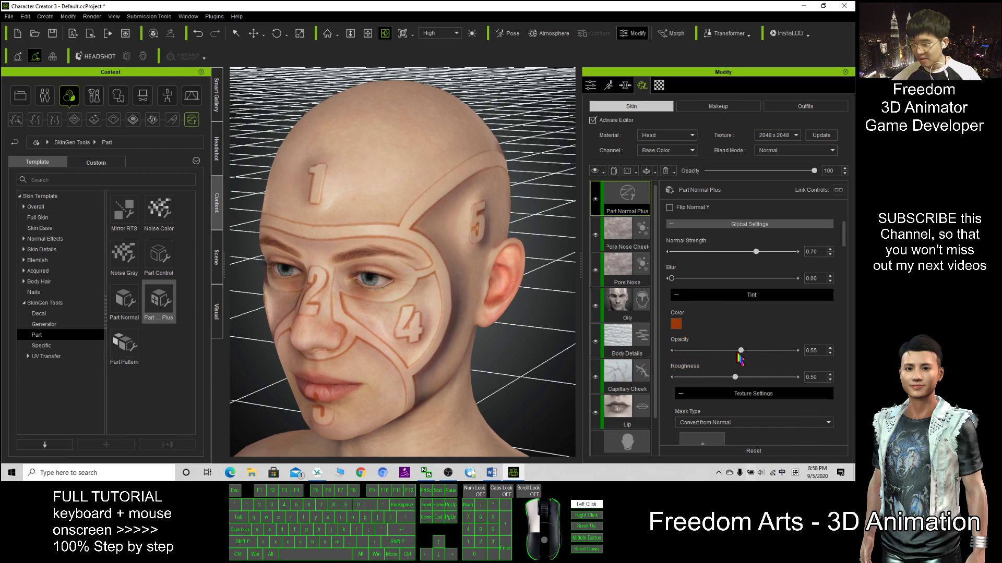
Compare the Part Normal and Part Normal Plus templates in the SkinGen part library.
{"action": "left_click", "coordinate": [125, 307]}
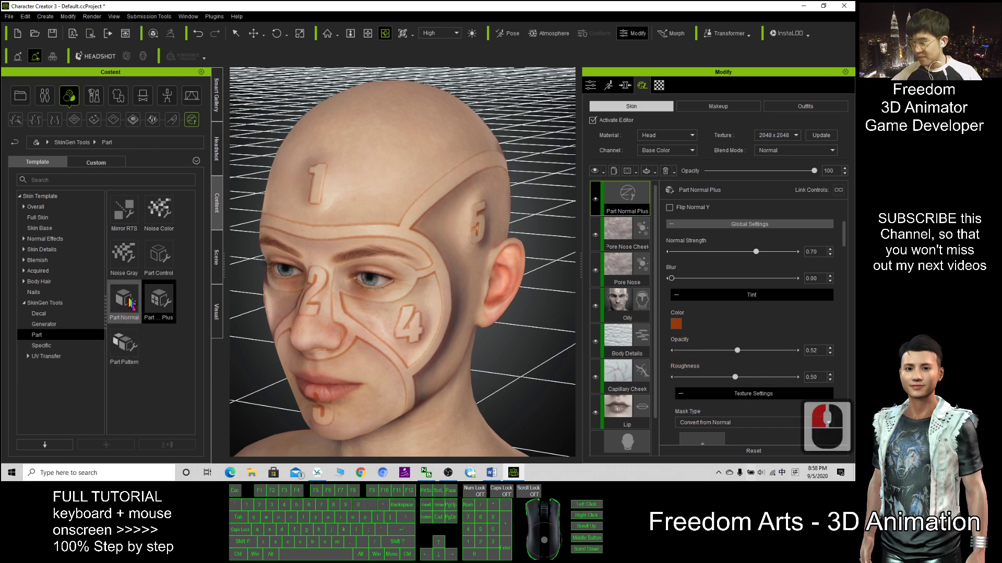
{"action": "left_click", "coordinate": [156, 310]}
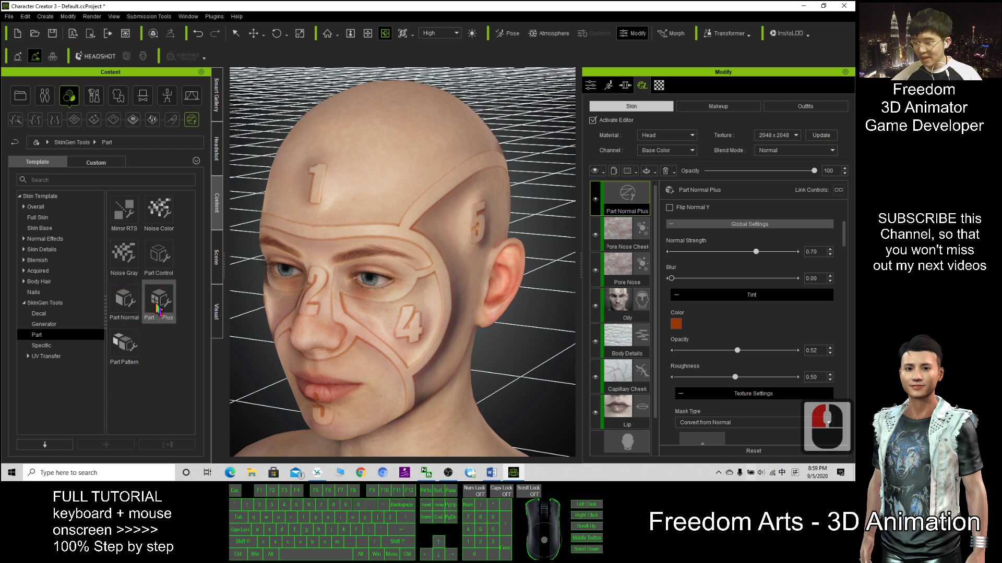
Change the tint color of the Part Normal Plus layer to green, #00aa00.
{"action": "mouse_move", "coordinate": [158, 310]}
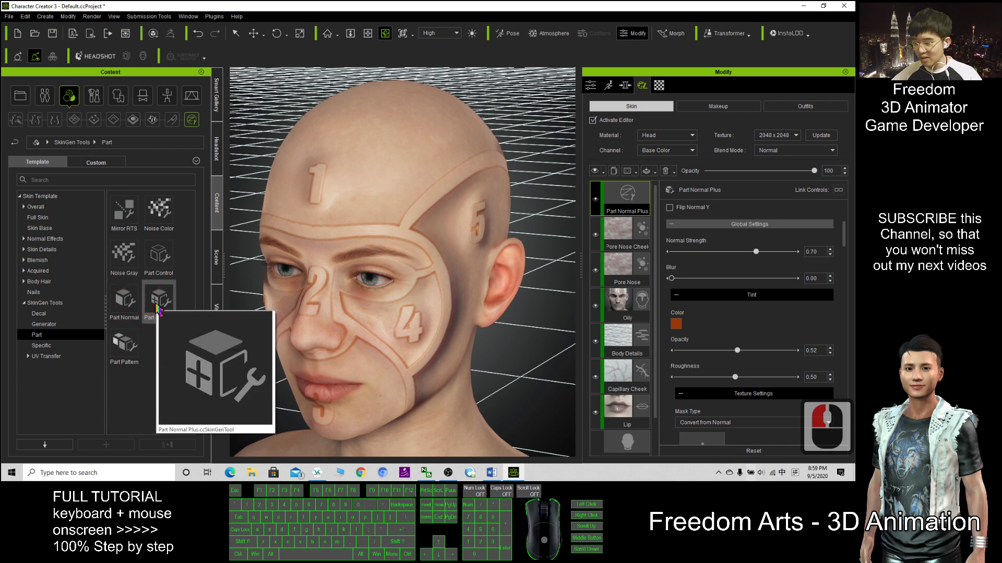
{"action": "left_click", "coordinate": [676, 323]}
{"action": "left_click", "coordinate": [369, 167]}
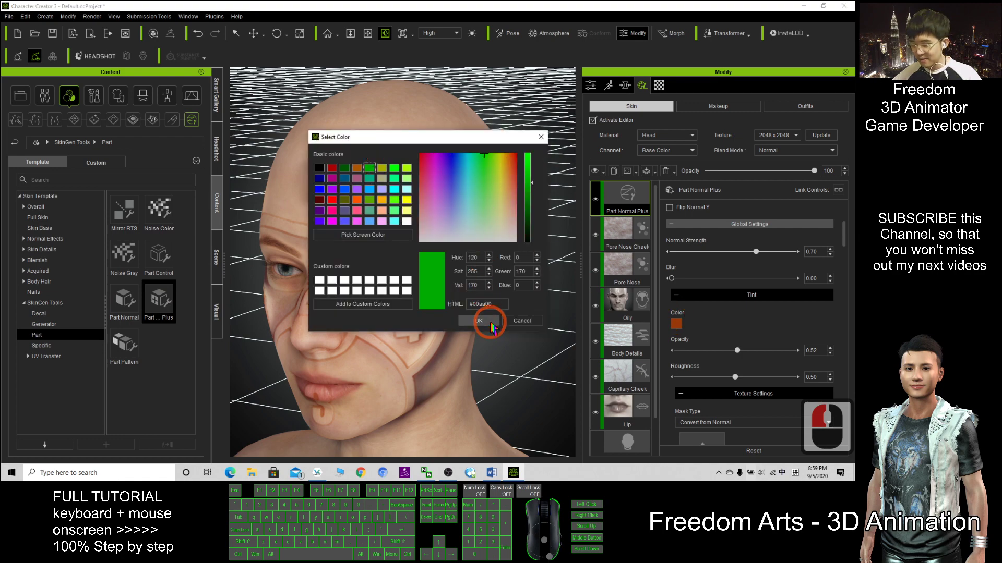
{"action": "left_click", "coordinate": [490, 322]}
Examine the green-tinted seams and region numbers on the face from several angles, near and far.
{"action": "key", "text": "c"}
{"action": "left_click_drag", "start_coordinate": [373, 226], "coordinate": [376, 292]}
{"action": "scroll", "coordinate": [337, 242], "scroll_direction": "up", "scroll_amount": 3}
{"action": "key", "text": "x"}
{"action": "left_click_drag", "start_coordinate": [337, 242], "coordinate": [405, 272]}
{"action": "key", "text": "c"}
{"action": "key", "text": "c"}
{"action": "left_click_drag", "start_coordinate": [276, 256], "coordinate": [407, 269]}
{"action": "scroll", "coordinate": [626, 277], "scroll_direction": "down", "scroll_amount": 1}
Try several global Normal Strength values on the Part Normal Plus layer, including 0.72, and settle on 1.00.
{"action": "left_click_drag", "start_coordinate": [756, 252], "coordinate": [604, 258]}
{"action": "left_click_drag", "start_coordinate": [743, 259], "coordinate": [761, 256]}
{"action": "scroll", "coordinate": [408, 249], "scroll_direction": "down", "scroll_amount": 11}
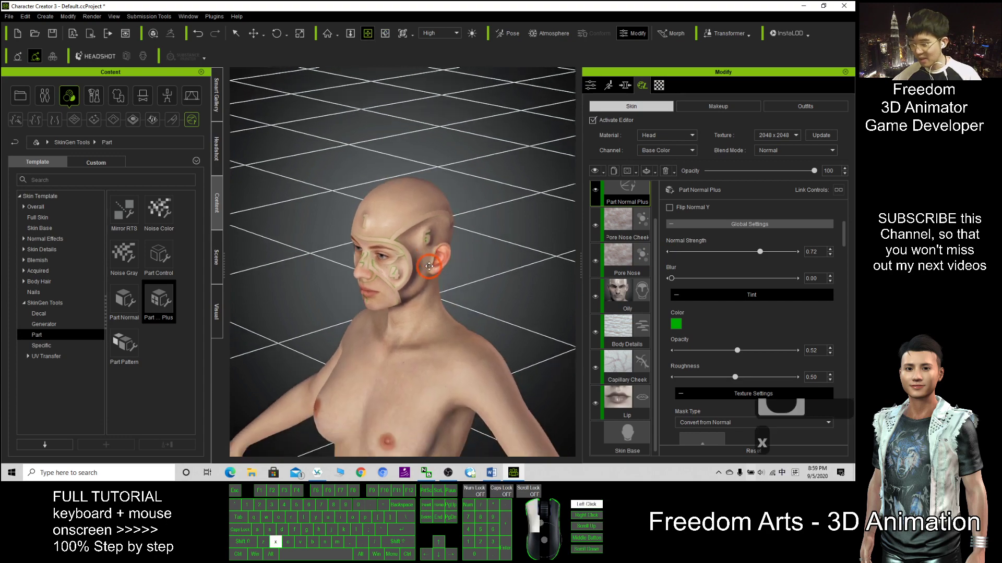
{"action": "left_click_drag", "start_coordinate": [418, 271], "coordinate": [461, 273]}
{"action": "left_click_drag", "start_coordinate": [761, 253], "coordinate": [846, 264]}
{"action": "key", "text": "c"}
{"action": "left_click_drag", "start_coordinate": [334, 303], "coordinate": [292, 233]}
{"action": "scroll", "coordinate": [293, 234], "scroll_direction": "up", "scroll_amount": 5}
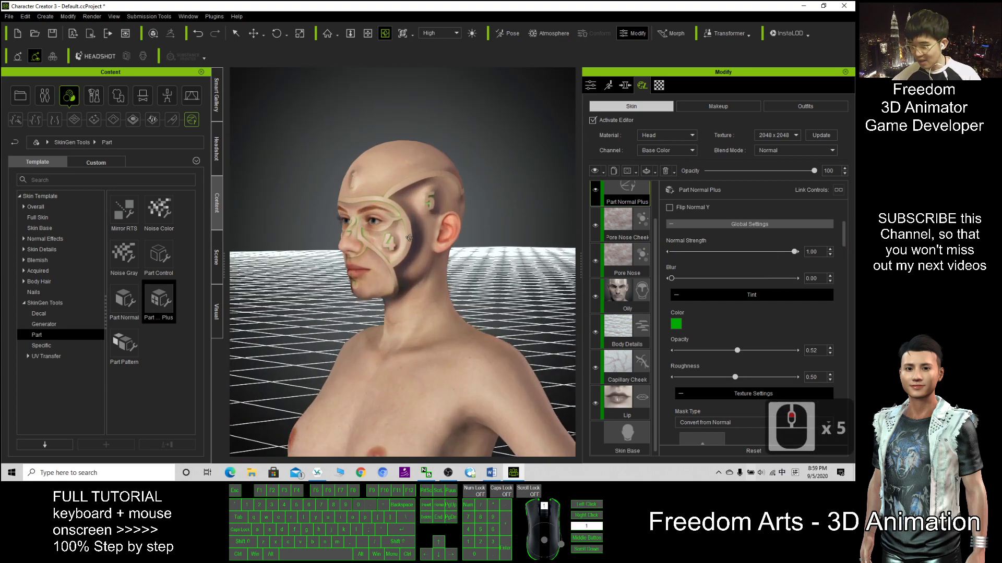
Lower the Normal Strength of Part 2, the nose and eye region, to about 0.34.
{"action": "scroll", "coordinate": [746, 352], "scroll_direction": "down", "scroll_amount": 9}
{"action": "scroll", "coordinate": [729, 320], "scroll_direction": "down", "scroll_amount": 9}
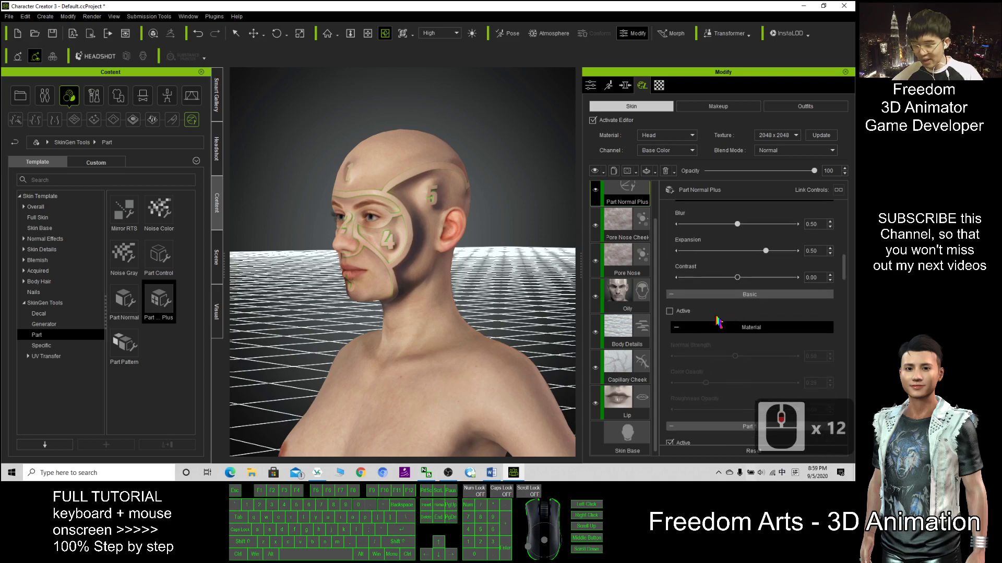
{"action": "scroll", "coordinate": [764, 345], "scroll_direction": "down", "scroll_amount": 5}
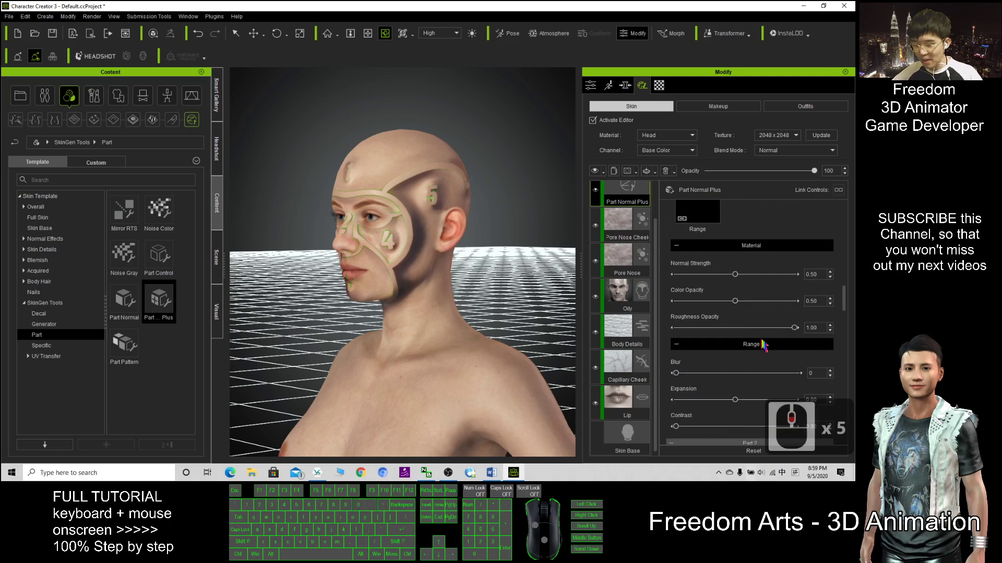
{"action": "scroll", "coordinate": [759, 365], "scroll_direction": "down", "scroll_amount": 3}
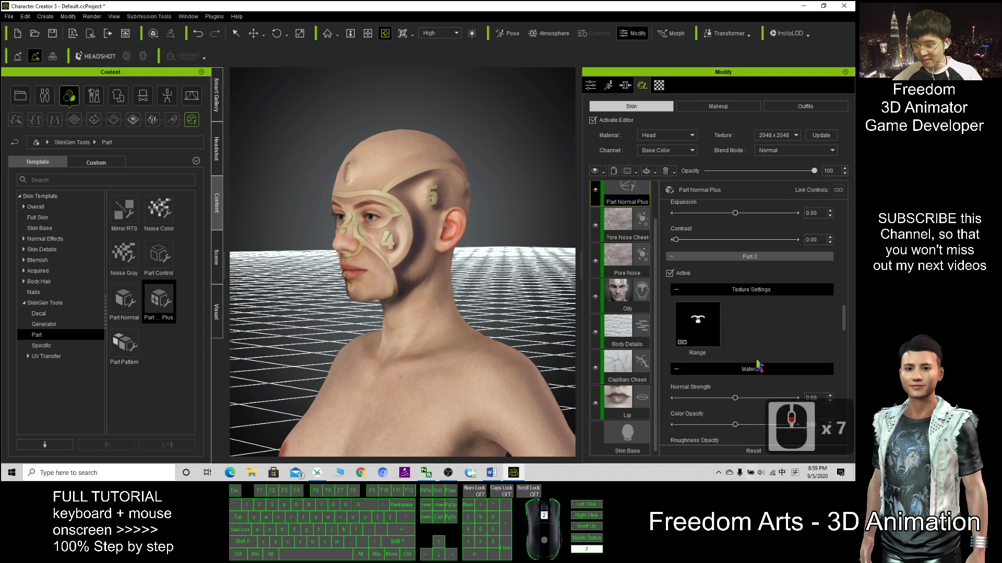
{"action": "key", "text": "c"}
{"action": "left_click_drag", "start_coordinate": [357, 194], "coordinate": [450, 274]}
{"action": "scroll", "coordinate": [394, 217], "scroll_direction": "up", "scroll_amount": 5}
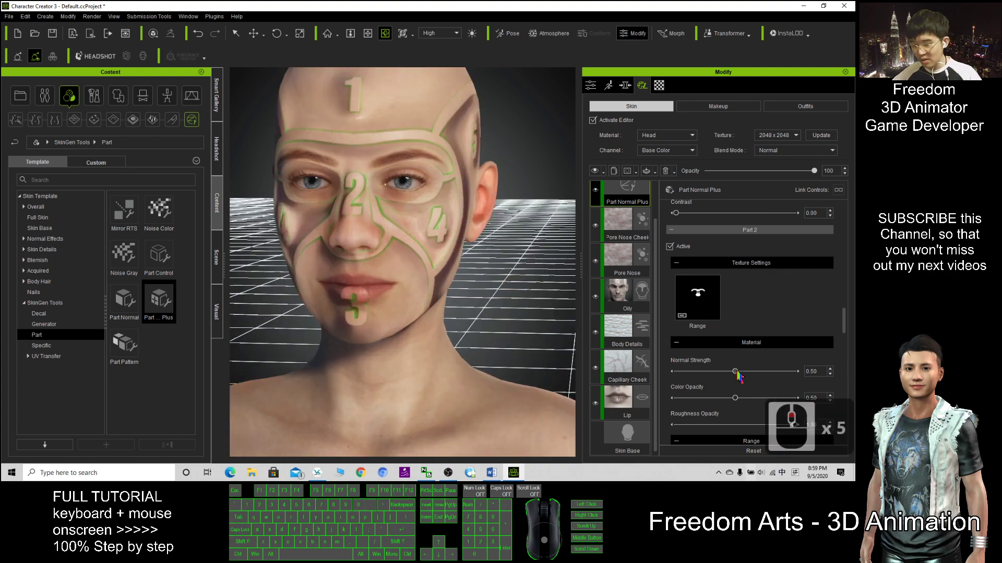
{"action": "left_click_drag", "start_coordinate": [736, 371], "coordinate": [716, 371]}
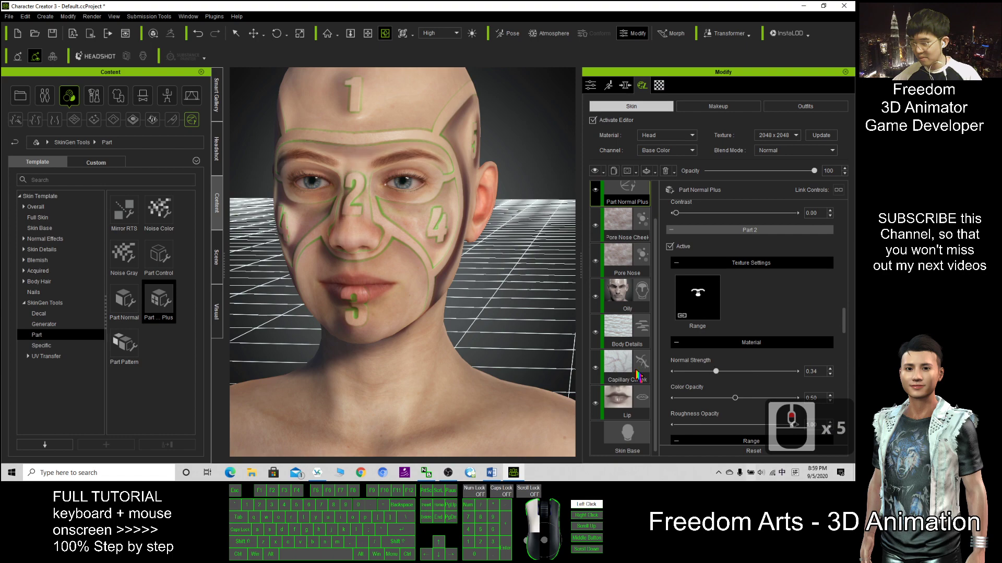
{"action": "left_click_drag", "start_coordinate": [637, 375], "coordinate": [591, 375]}
{"action": "mouse_move", "coordinate": [719, 371]}
{"action": "left_mouse_down"}
{"action": "mouse_move", "coordinate": [747, 373]}
{"action": "mouse_move", "coordinate": [716, 372]}
{"action": "left_mouse_up"}
Try a range Blur of 10 on Part 5, the side of the head, and return it to 0.
{"action": "key", "text": "c"}
{"action": "left_click_drag", "start_coordinate": [404, 272], "coordinate": [561, 248]}
{"action": "scroll", "coordinate": [763, 301], "scroll_direction": "down", "scroll_amount": 11}
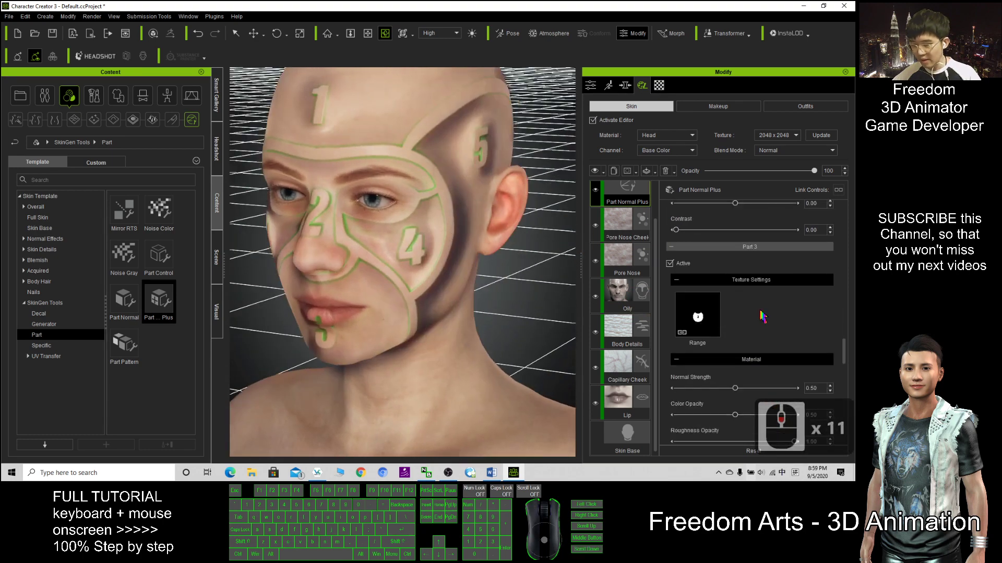
{"action": "scroll", "coordinate": [710, 328], "scroll_direction": "down", "scroll_amount": 20}
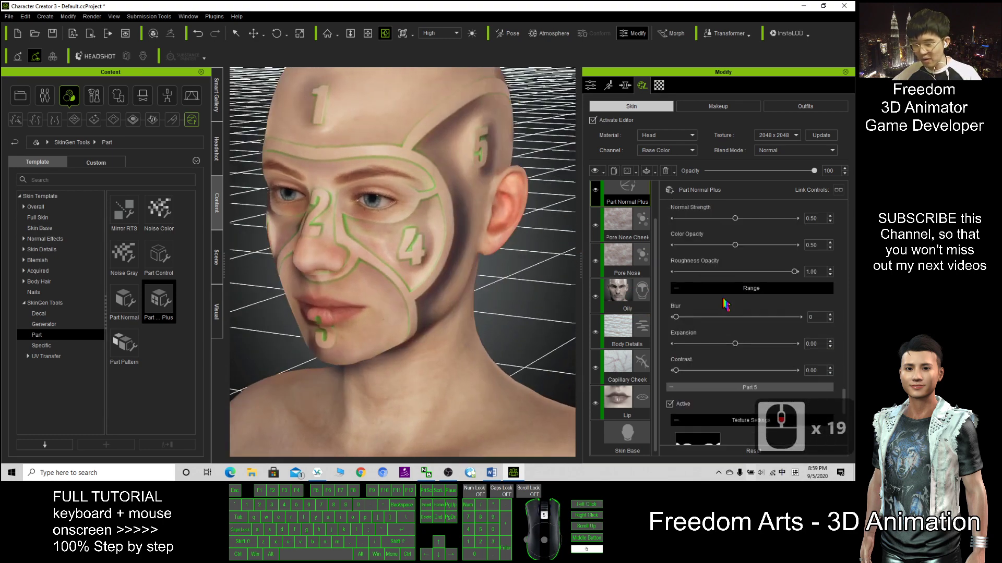
{"action": "scroll", "coordinate": [726, 304], "scroll_direction": "down", "scroll_amount": 10}
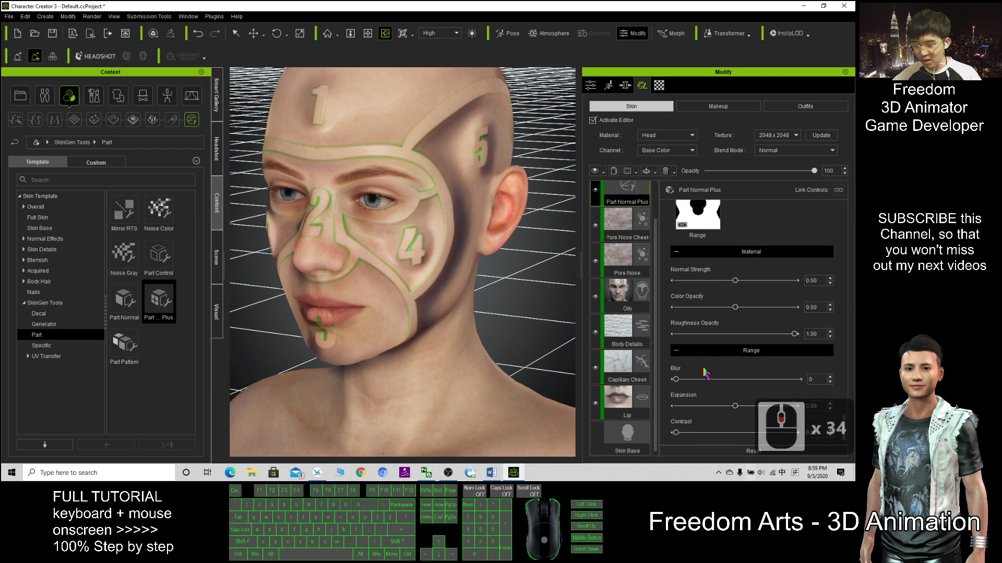
{"action": "left_click_drag", "start_coordinate": [678, 383], "coordinate": [849, 386]}
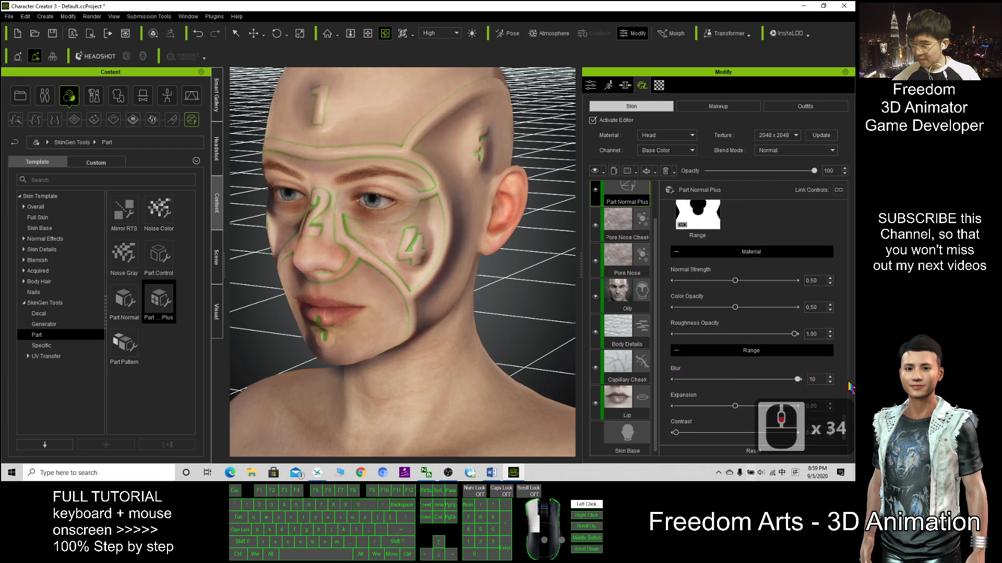
{"action": "left_click_drag", "start_coordinate": [656, 376], "coordinate": [627, 378]}
Set the range Expansion of Part 5 to -0.58 and its Blur to 6.
{"action": "scroll", "coordinate": [729, 369], "scroll_direction": "down", "scroll_amount": 2}
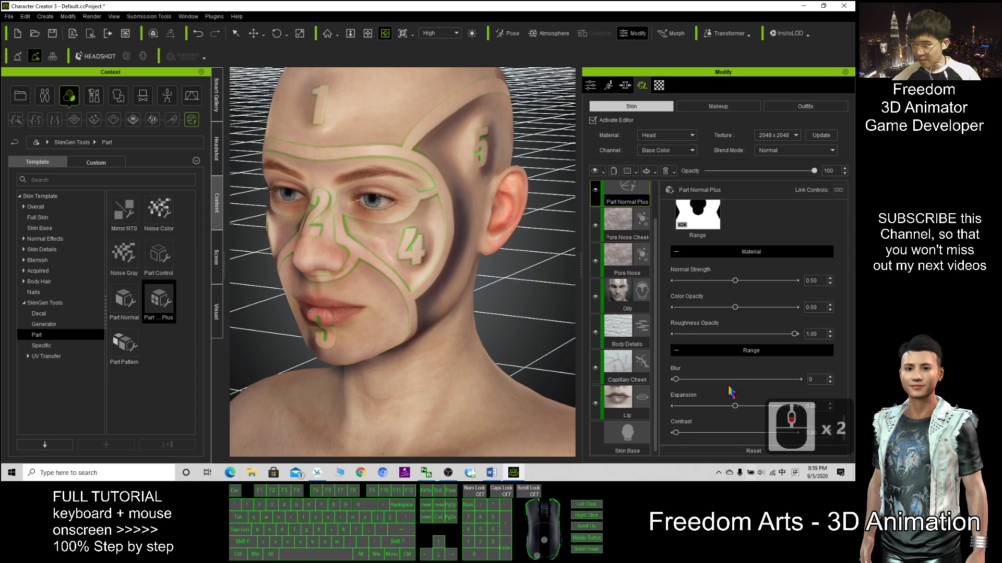
{"action": "left_click_drag", "start_coordinate": [738, 411], "coordinate": [793, 386]}
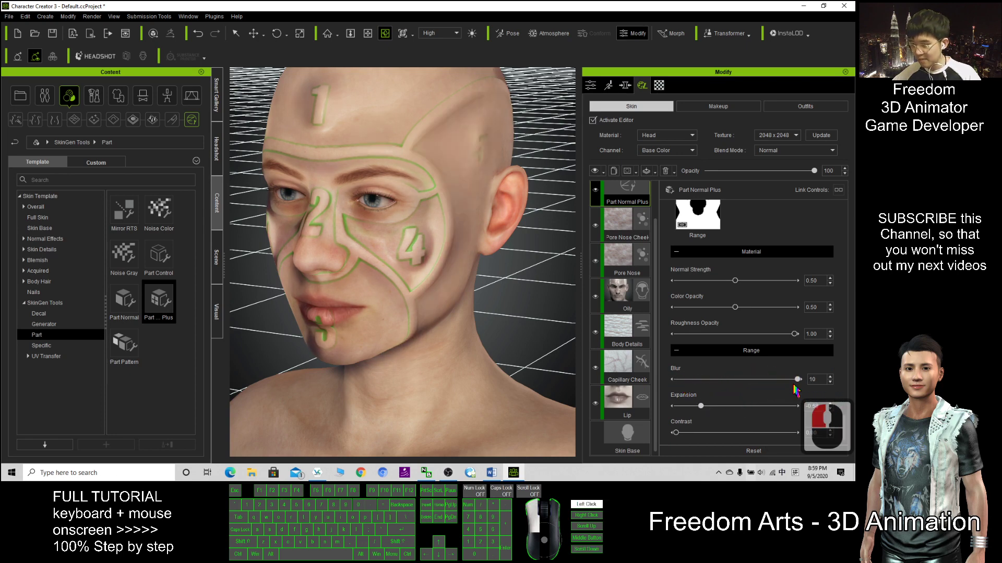
{"action": "mouse_move", "coordinate": [701, 386]}
{"action": "left_mouse_down"}
{"action": "mouse_move", "coordinate": [665, 387]}
{"action": "mouse_move", "coordinate": [773, 381]}
{"action": "mouse_move", "coordinate": [708, 382]}
{"action": "mouse_move", "coordinate": [755, 389]}
{"action": "left_mouse_up"}
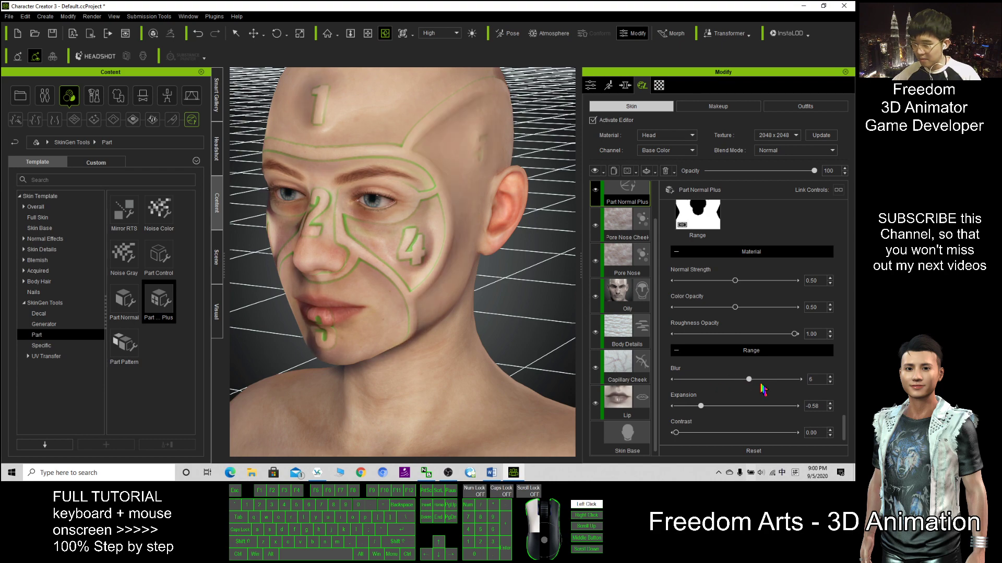
{"action": "key", "text": "c"}
{"action": "mouse_move", "coordinate": [443, 305]}
{"action": "left_mouse_down"}
{"action": "mouse_move", "coordinate": [765, 303]}
{"action": "mouse_move", "coordinate": [459, 304]}
{"action": "left_mouse_up"}
Delete the Part Normal Plus layer from the head's skin layers.
{"action": "scroll", "coordinate": [674, 300], "scroll_direction": "down", "scroll_amount": 5}
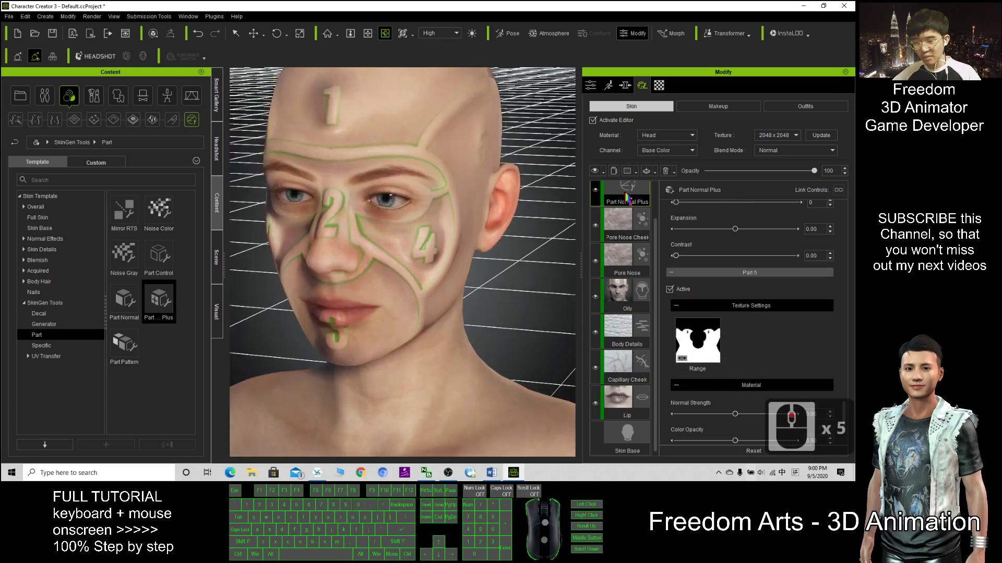
{"action": "scroll", "coordinate": [633, 247], "scroll_direction": "up", "scroll_amount": 2}
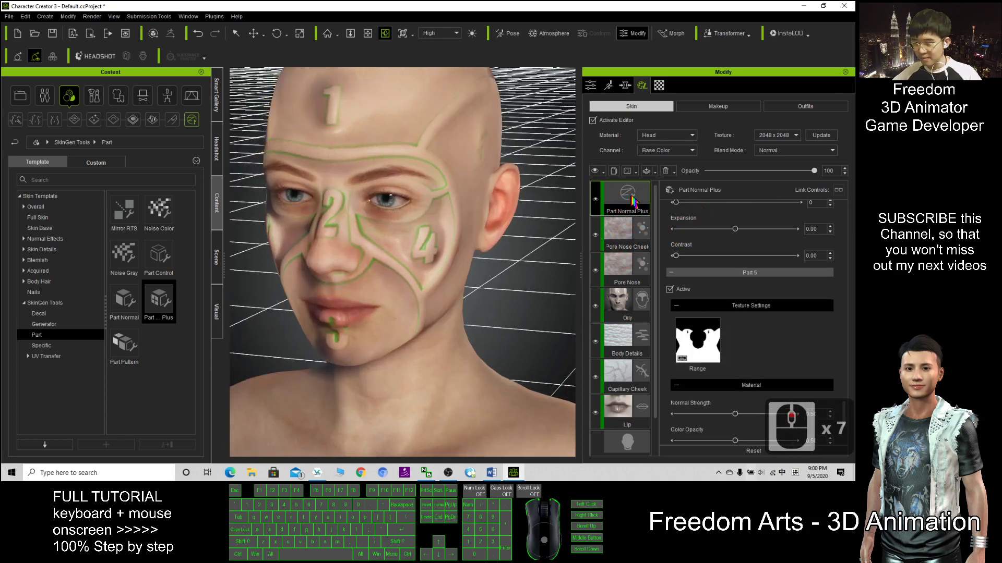
{"action": "key", "text": "Delete"}
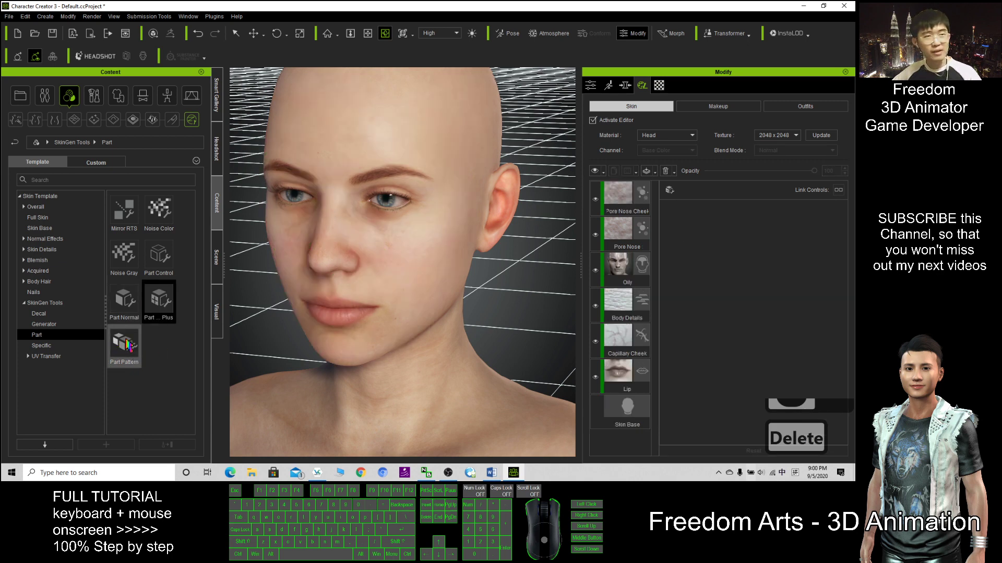
Apply the Part Pattern template to the head material only, leaving body, arm and leg unselected.
{"action": "left_click_drag", "start_coordinate": [130, 345], "coordinate": [391, 258]}
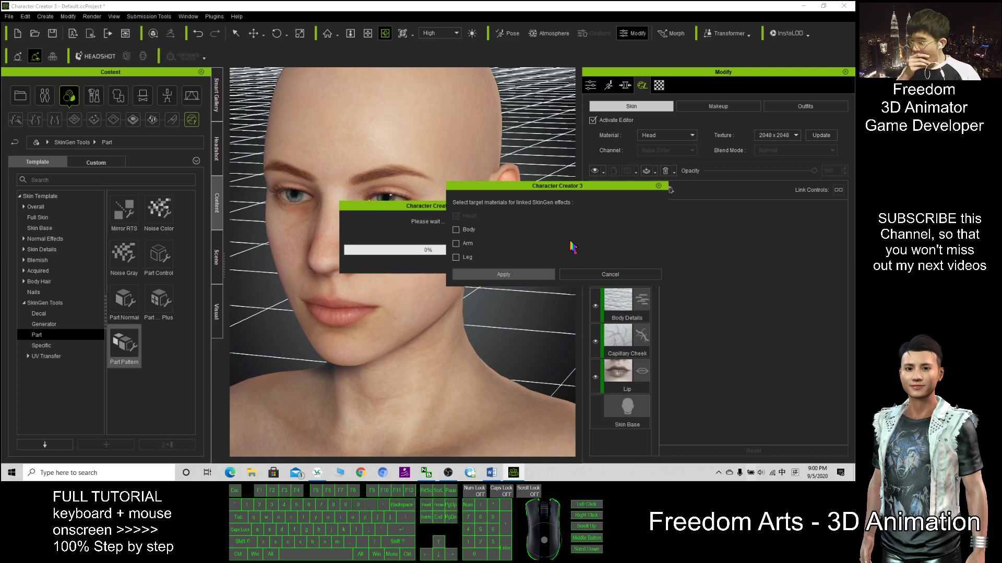
{"action": "left_click", "coordinate": [516, 275]}
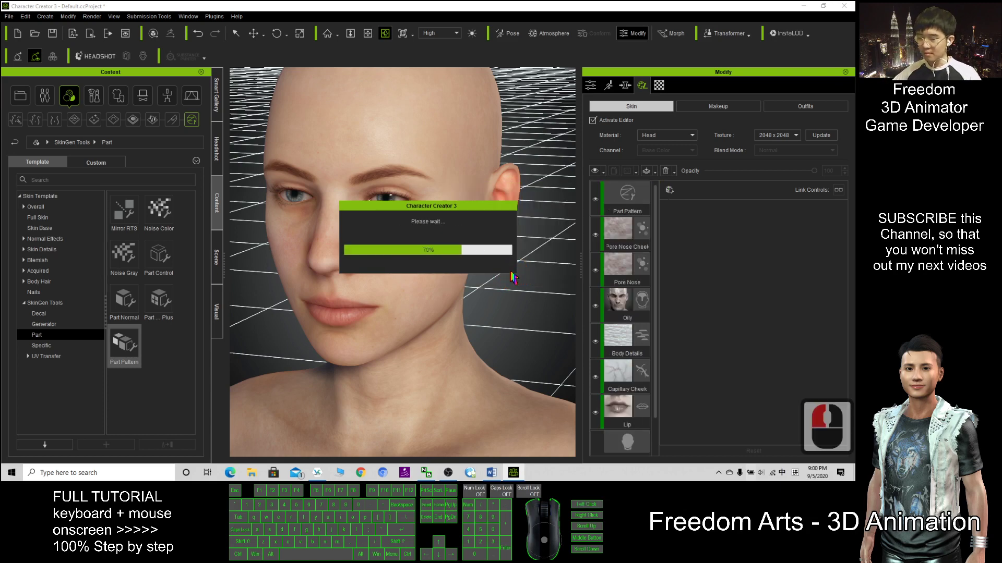
{"action": "left_click", "coordinate": [513, 277]}
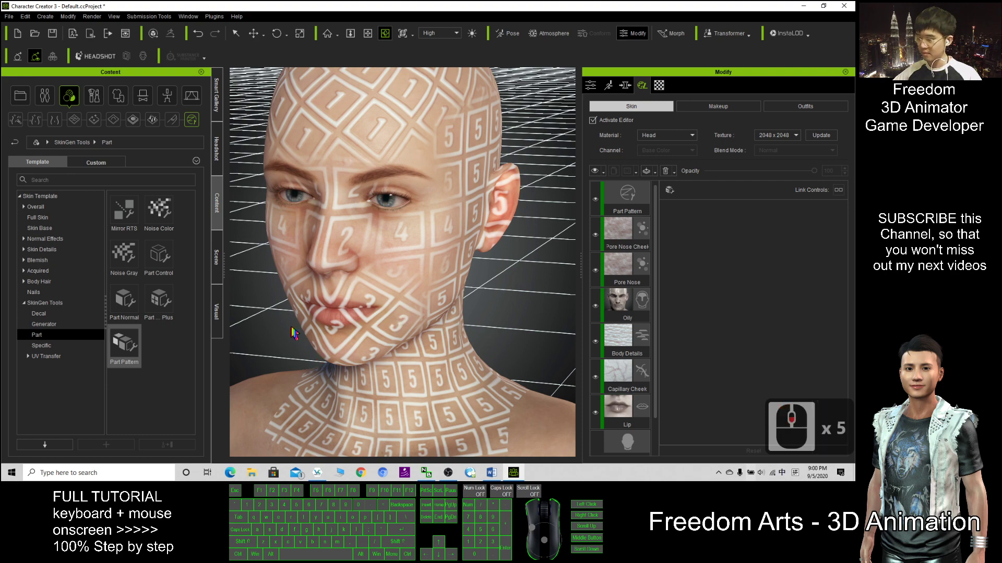
Examine the numbered Part Pattern tiles across the face, neck and scalp from several angles.
{"action": "scroll", "coordinate": [291, 328], "scroll_direction": "down", "scroll_amount": 5}
{"action": "left_click_drag", "start_coordinate": [290, 325], "coordinate": [308, 270]}
{"action": "key", "text": "c"}
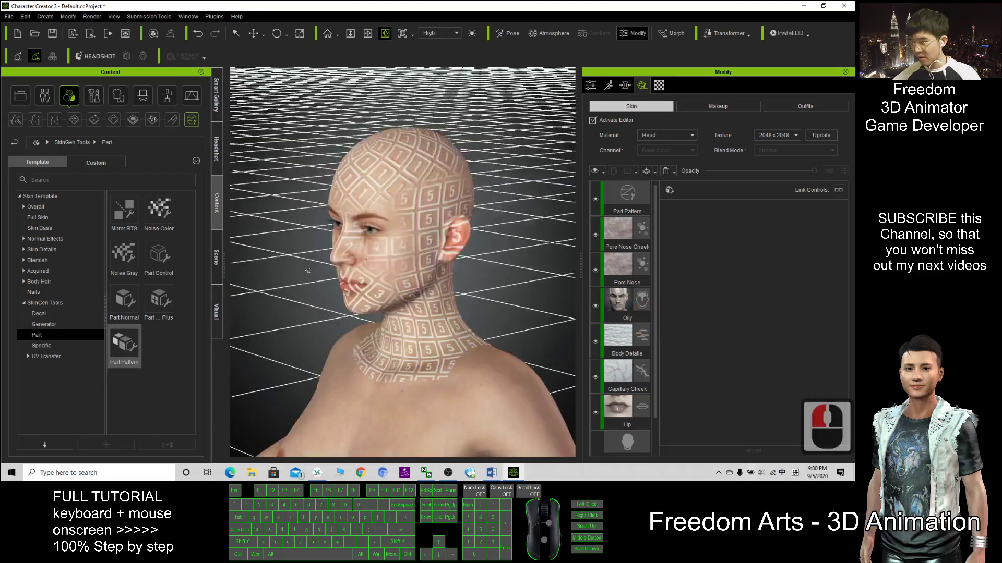
{"action": "scroll", "coordinate": [308, 271], "scroll_direction": "up", "scroll_amount": 8}
{"action": "key", "text": "x"}
{"action": "left_click_drag", "start_coordinate": [399, 209], "coordinate": [400, 411]}
{"action": "scroll", "coordinate": [390, 308], "scroll_direction": "down", "scroll_amount": 2}
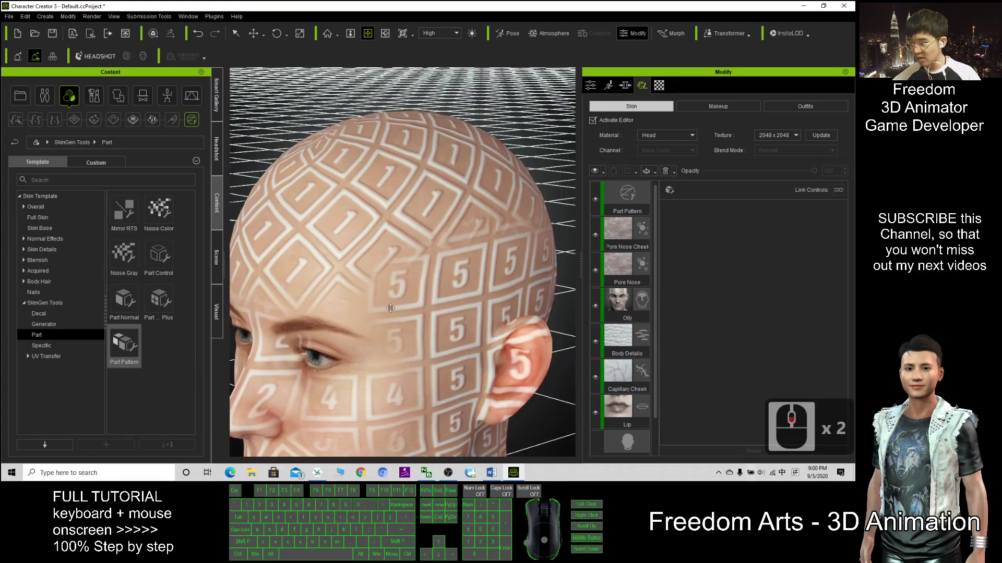
{"action": "key", "text": "c"}
{"action": "left_click_drag", "start_coordinate": [390, 308], "coordinate": [459, 330]}
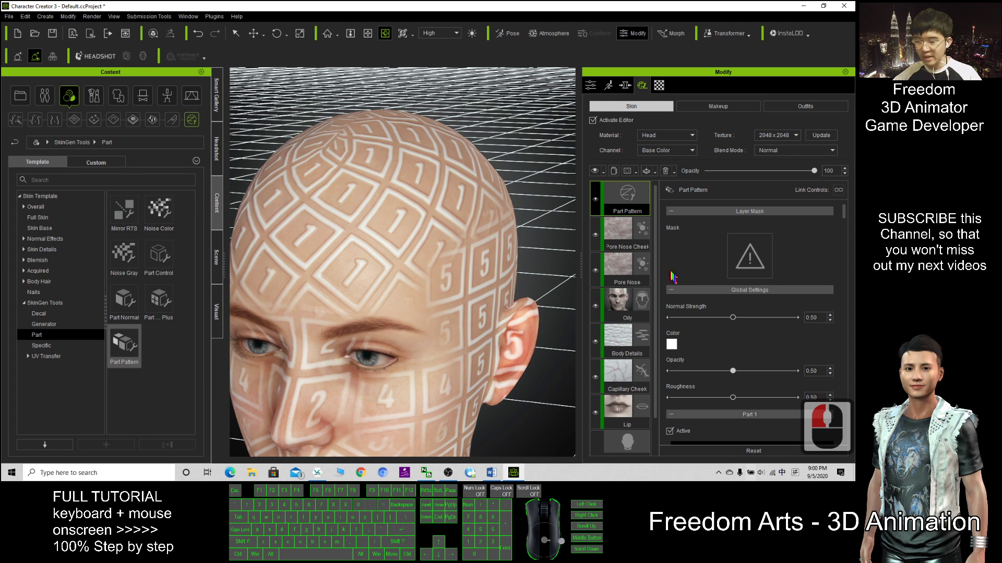
Set the Scale of Part 1, the forehead and scalp region, to 62.02.
{"action": "scroll", "coordinate": [757, 303], "scroll_direction": "down", "scroll_amount": 6}
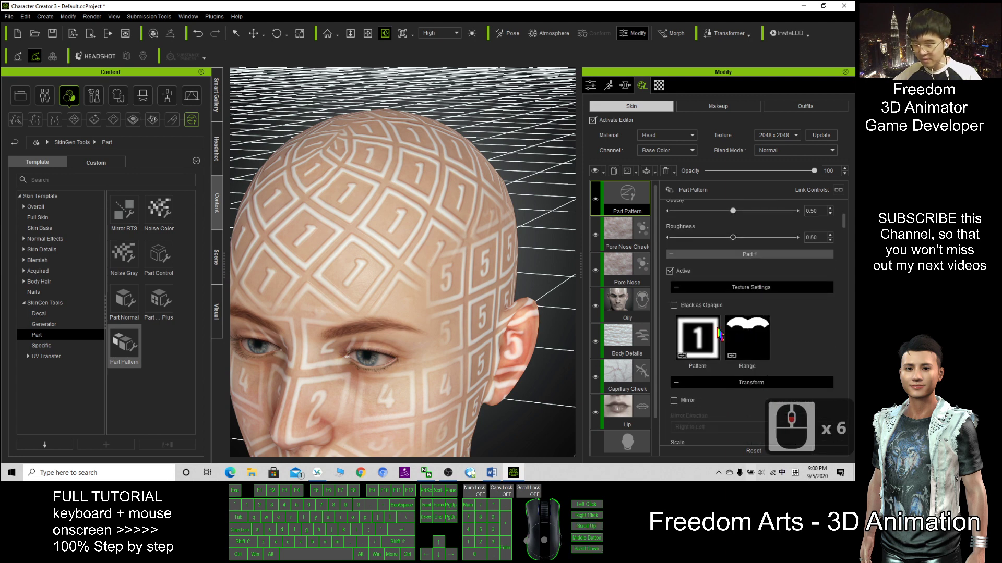
{"action": "scroll", "coordinate": [719, 334], "scroll_direction": "down", "scroll_amount": 2}
{"action": "scroll", "coordinate": [723, 342], "scroll_direction": "down", "scroll_amount": 5}
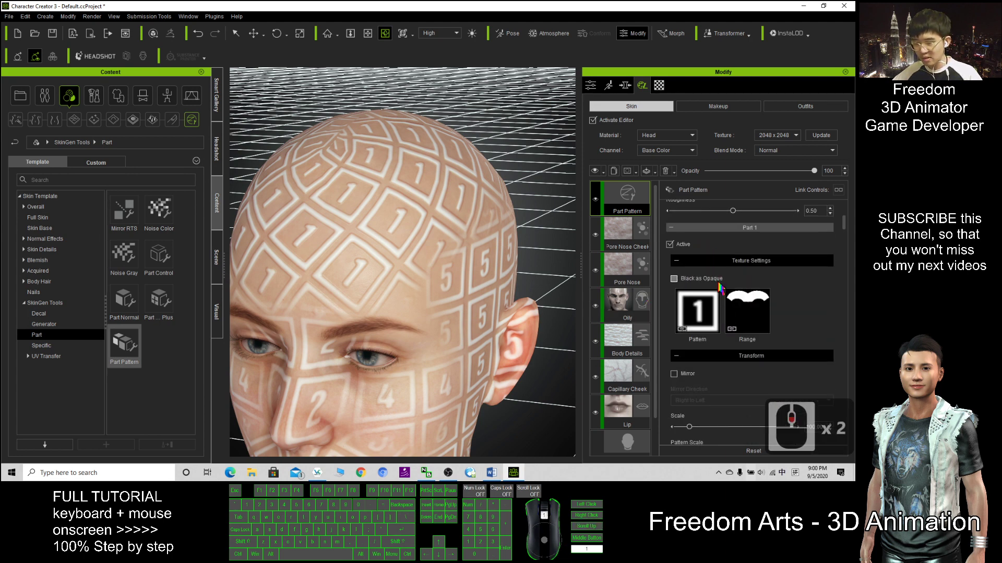
{"action": "left_click_drag", "start_coordinate": [720, 326], "coordinate": [678, 354]}
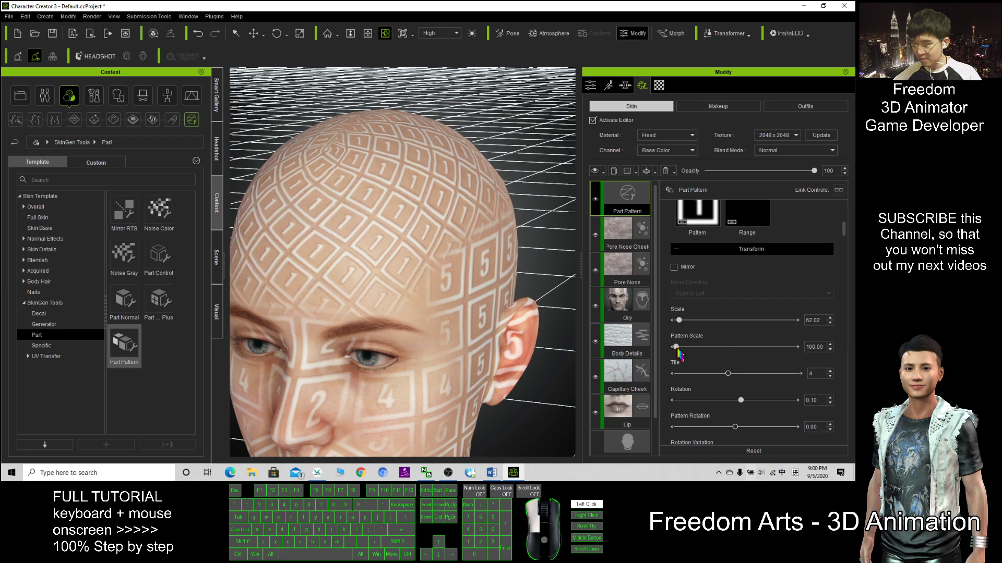
Set the Tile value of Part 1 in the Part Pattern layer to 5.
{"action": "scroll", "coordinate": [402, 360], "scroll_direction": "down", "scroll_amount": 5}
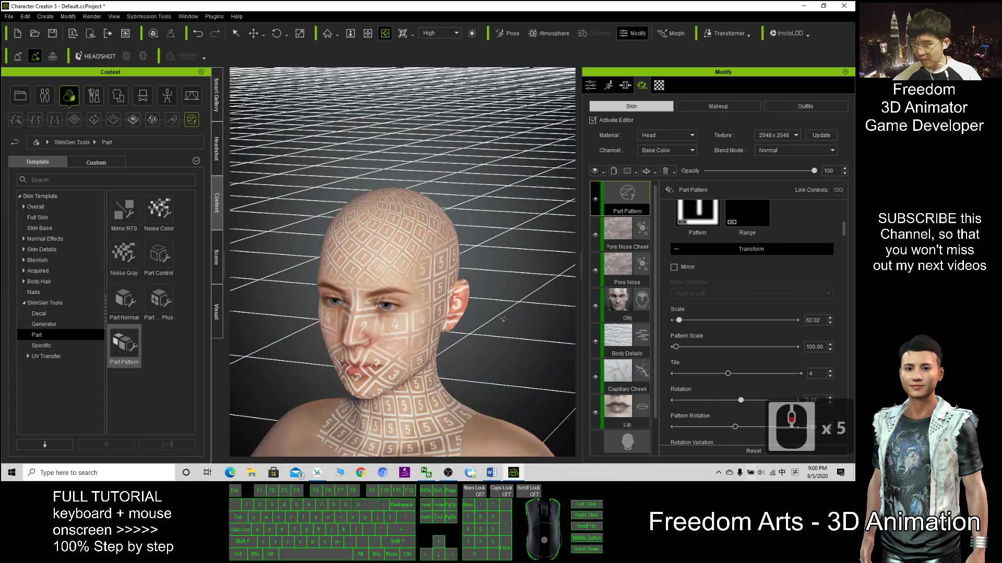
{"action": "key", "text": "x"}
{"action": "left_click_drag", "start_coordinate": [485, 321], "coordinate": [527, 313]}
{"action": "key", "text": "c"}
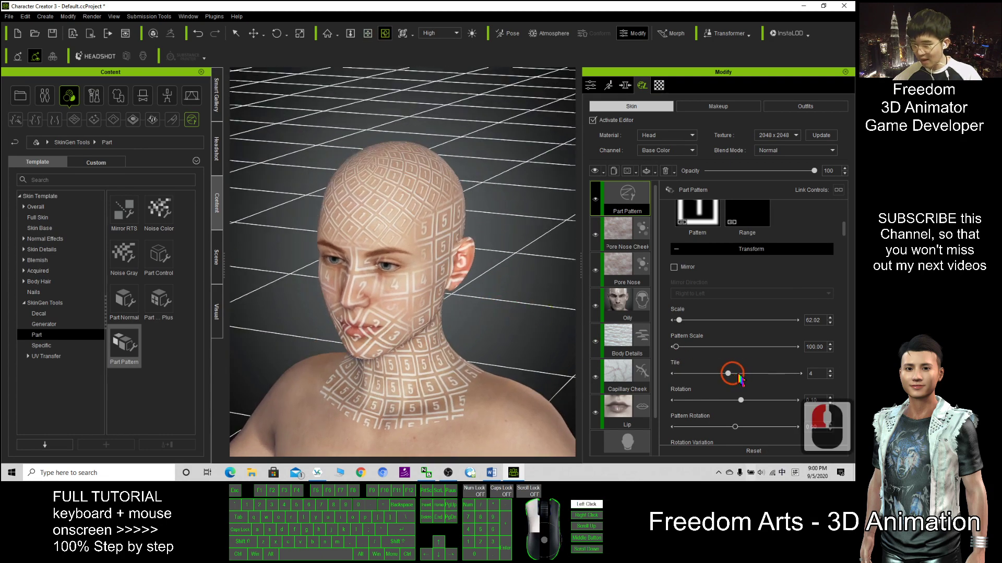
Compare the denser Part 1 pattern on the scalp with the neighboring regions' tiles.
{"action": "scroll", "coordinate": [392, 168], "scroll_direction": "up", "scroll_amount": 10}
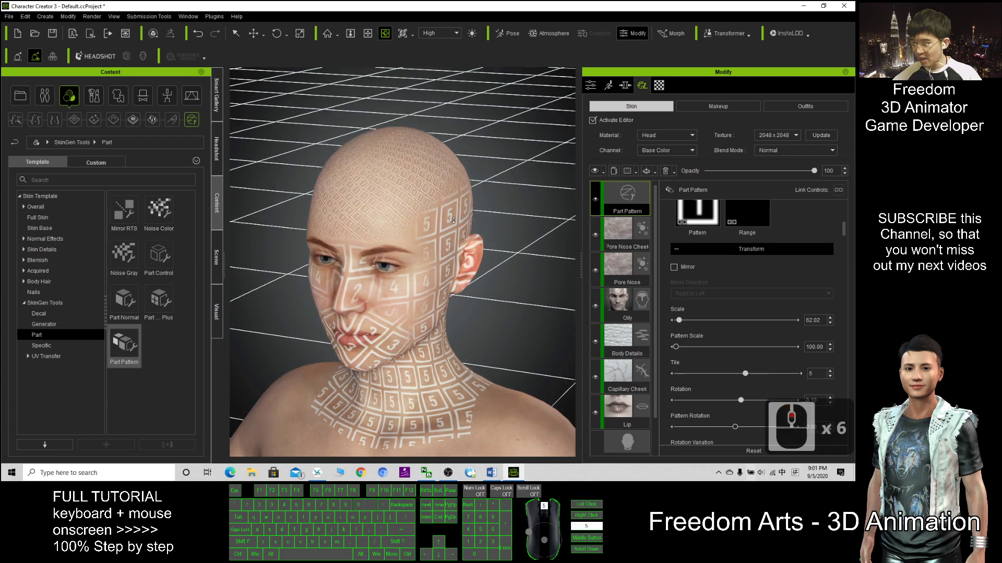
{"action": "key", "text": "x"}
{"action": "left_click_drag", "start_coordinate": [392, 168], "coordinate": [416, 317]}
{"action": "scroll", "coordinate": [415, 317], "scroll_direction": "down", "scroll_amount": 5}
{"action": "key", "text": "c"}
{"action": "scroll", "coordinate": [712, 263], "scroll_direction": "up", "scroll_amount": 2}
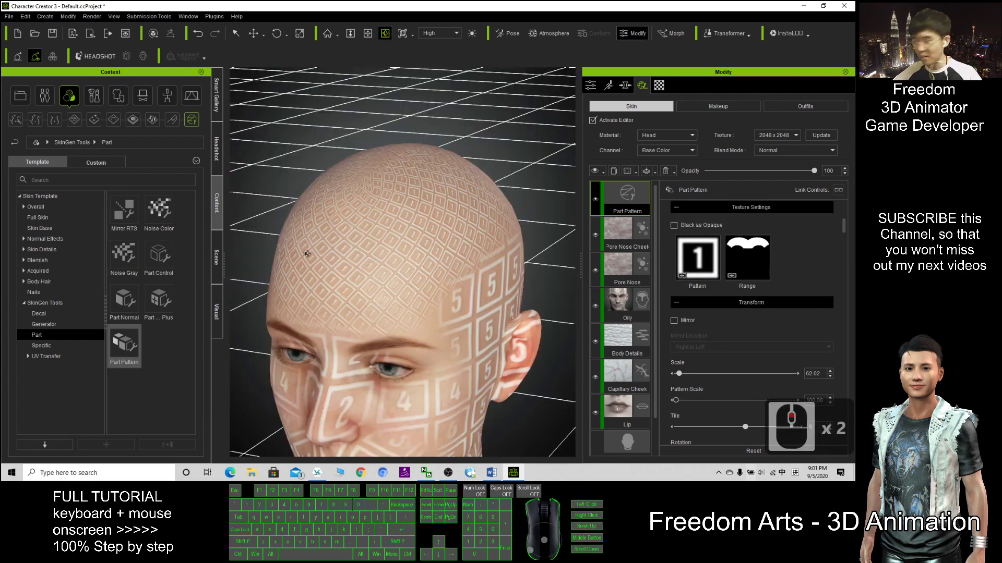
{"action": "key", "text": "c"}
{"action": "left_click_drag", "start_coordinate": [307, 254], "coordinate": [271, 243]}
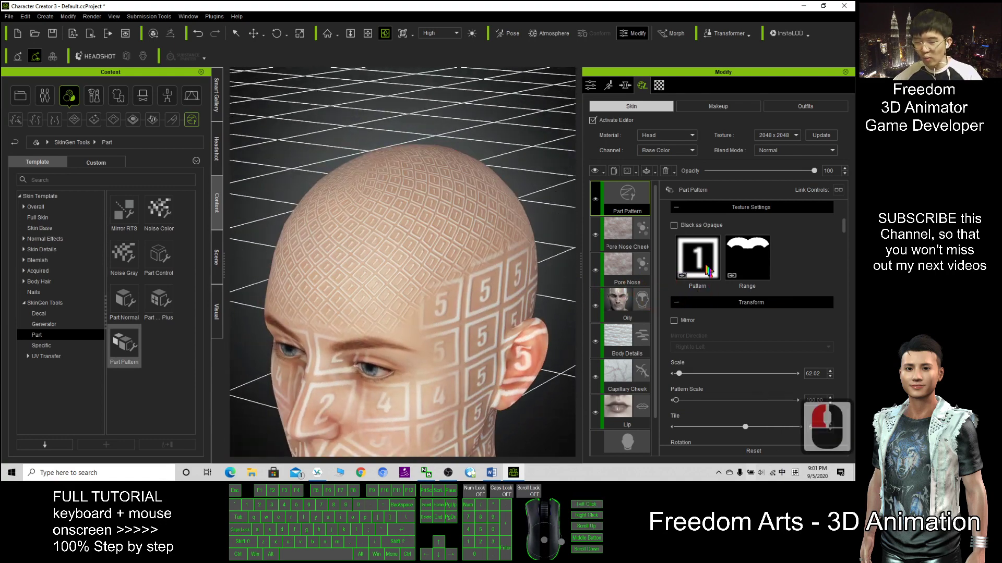
Inspect the Part 1 tiles up close on the forehead and review the Part Pattern layer's transform and global settings.
{"action": "scroll", "coordinate": [441, 306], "scroll_direction": "down", "scroll_amount": 5}
{"action": "key", "text": "x"}
{"action": "key", "text": "c"}
{"action": "left_click_drag", "start_coordinate": [437, 304], "coordinate": [677, 283]}
{"action": "scroll", "coordinate": [437, 241], "scroll_direction": "up", "scroll_amount": 7}
{"action": "scroll", "coordinate": [437, 241], "scroll_direction": "down", "scroll_amount": 5}
{"action": "key", "text": "c"}
{"action": "scroll", "coordinate": [678, 287], "scroll_direction": "down", "scroll_amount": 2}
{"action": "scroll", "coordinate": [728, 290], "scroll_direction": "down", "scroll_amount": 4}
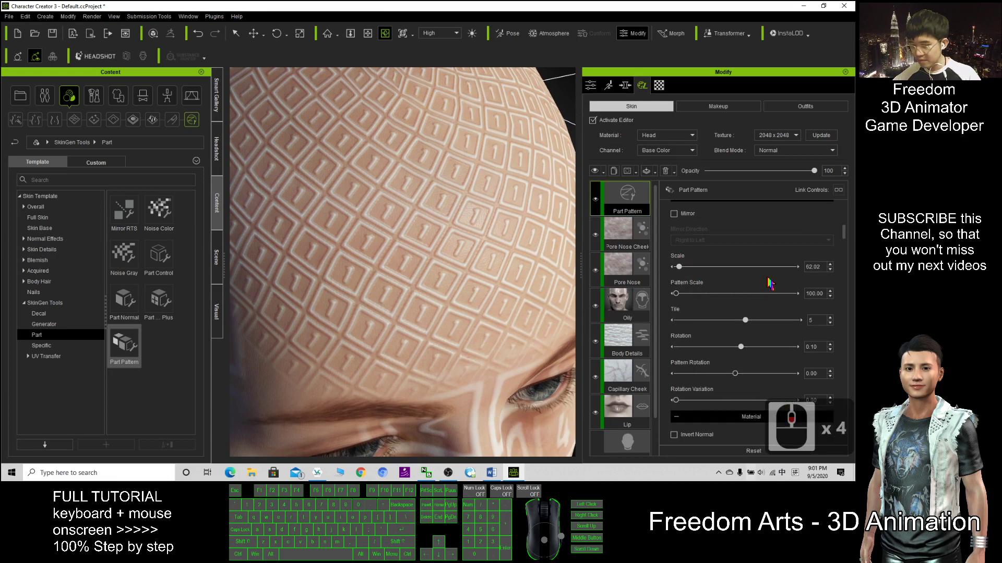
{"action": "scroll", "coordinate": [770, 283], "scroll_direction": "up", "scroll_amount": 15}
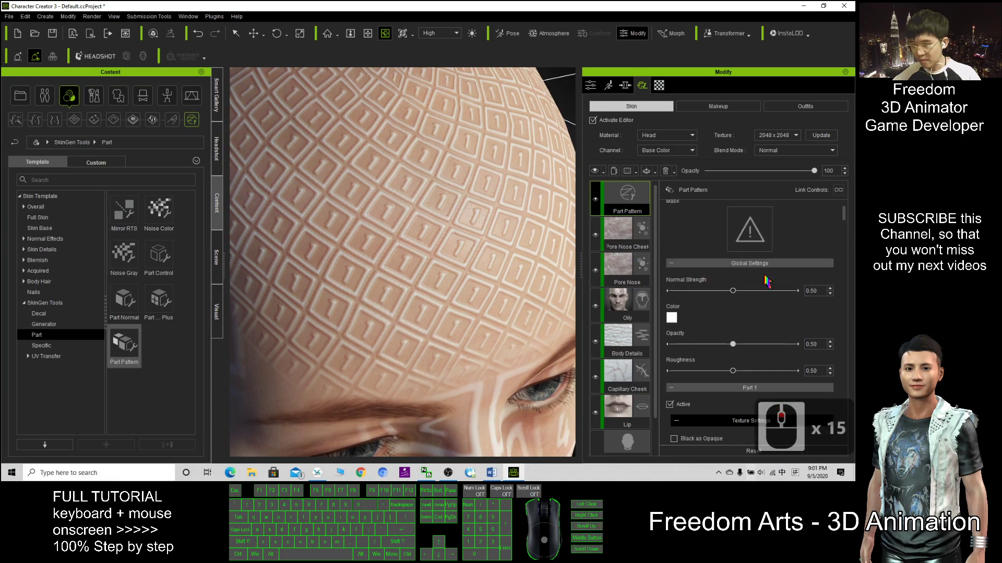
Compare the Part Pattern layer's Normal channel settings with its Base Color settings on the head material.
{"action": "scroll", "coordinate": [765, 282], "scroll_direction": "down", "scroll_amount": 4}
{"action": "left_click", "coordinate": [686, 153]}
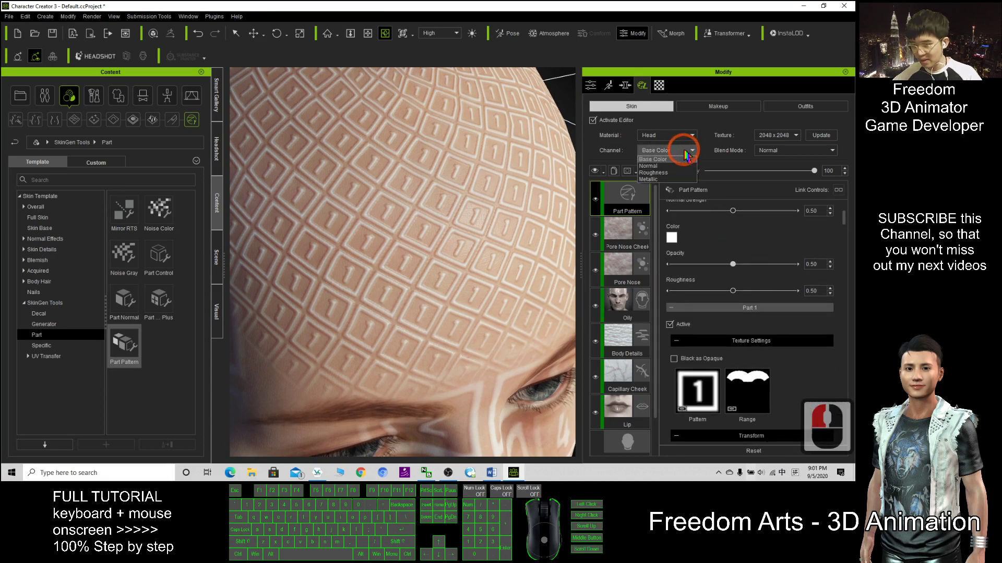
{"action": "left_click", "coordinate": [651, 166]}
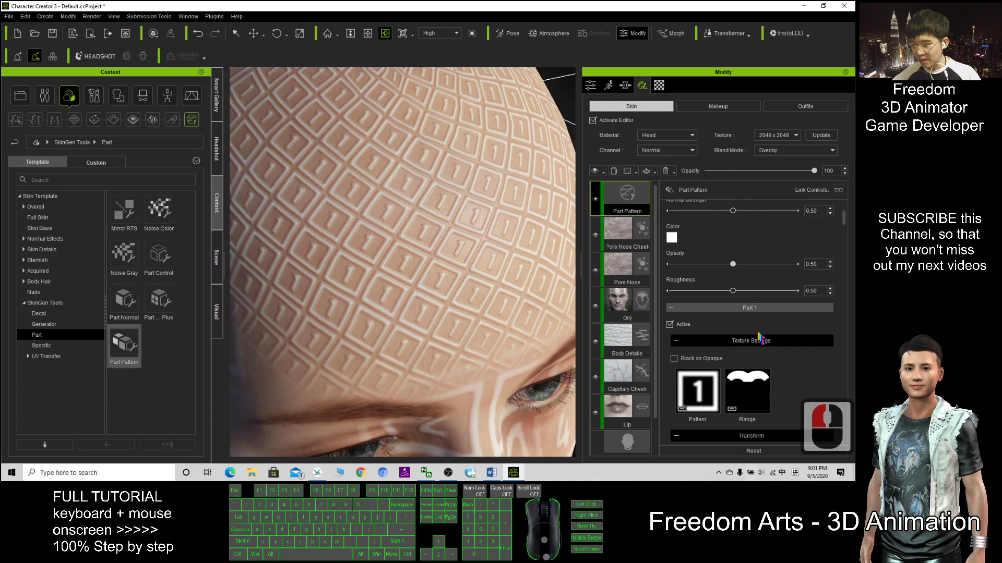
{"action": "scroll", "coordinate": [759, 339], "scroll_direction": "up", "scroll_amount": 14}
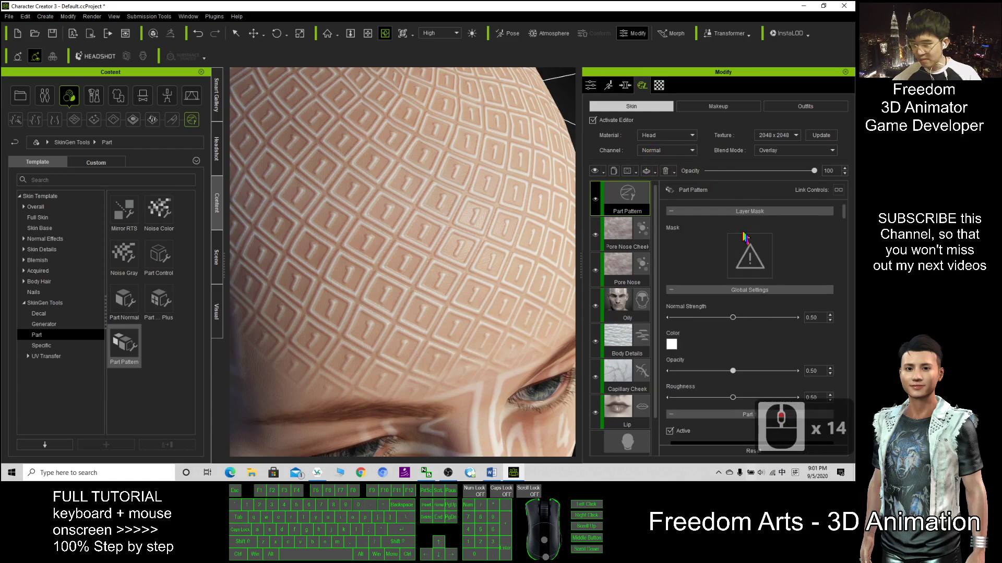
{"action": "left_click", "coordinate": [676, 160]}
{"action": "left_click", "coordinate": [652, 159]}
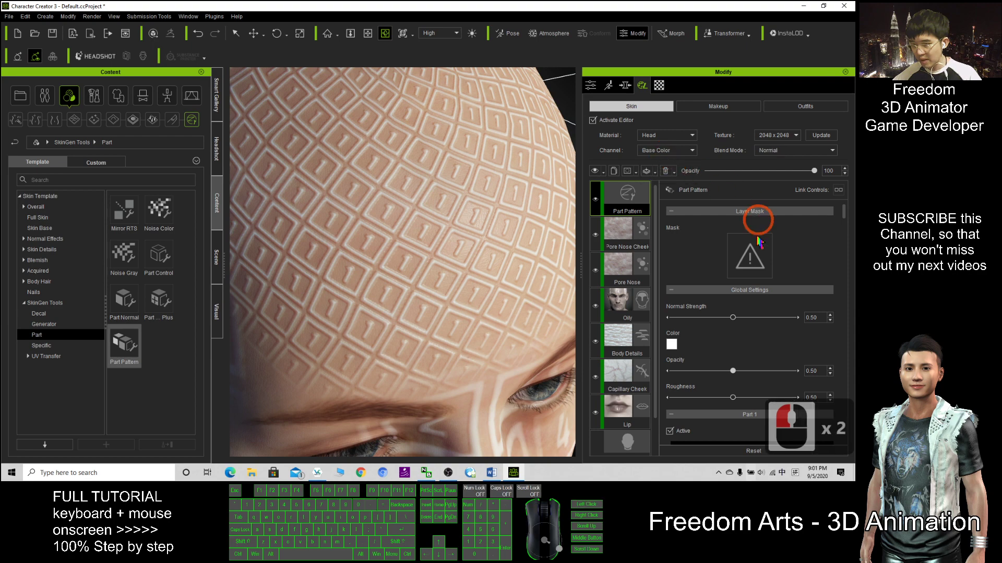
Set the Scale of Part 3, the mouth and chin region, to 187.40 in the Part Pattern layer.
{"action": "scroll", "coordinate": [465, 239], "scroll_direction": "down", "scroll_amount": 8}
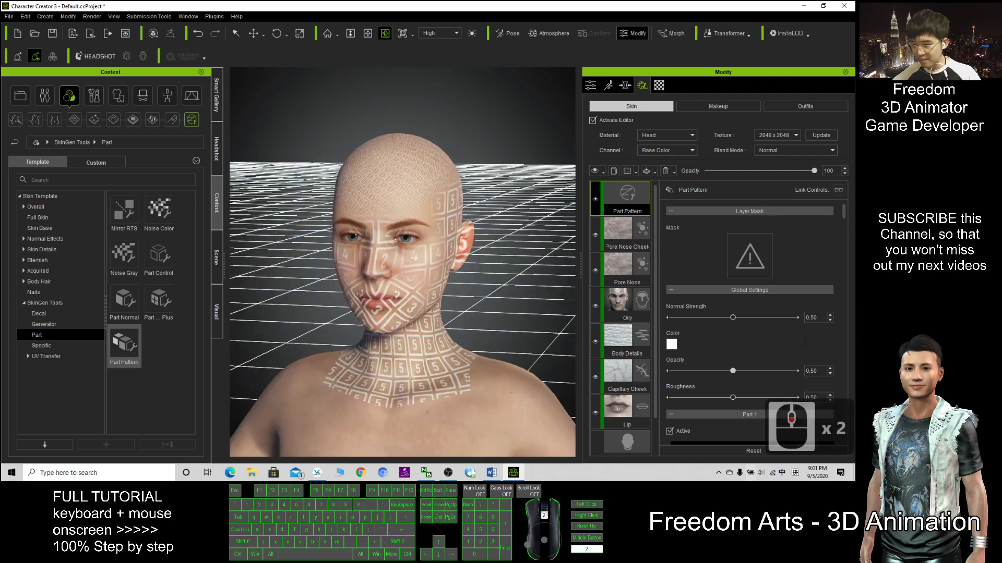
{"action": "scroll", "coordinate": [760, 342], "scroll_direction": "down", "scroll_amount": 9}
{"action": "scroll", "coordinate": [698, 290], "scroll_direction": "down", "scroll_amount": 20}
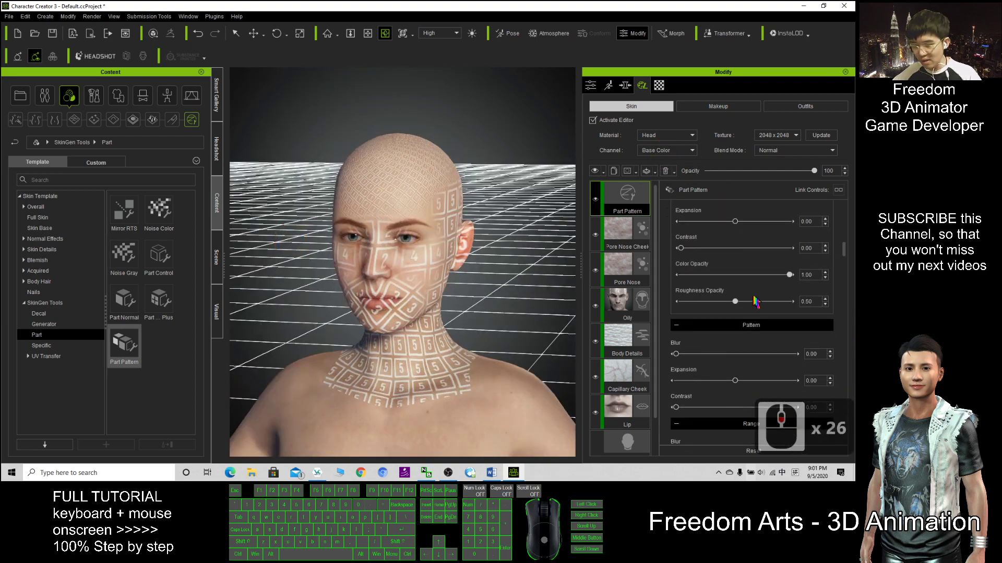
{"action": "scroll", "coordinate": [344, 253], "scroll_direction": "up", "scroll_amount": 4}
{"action": "key", "text": "c"}
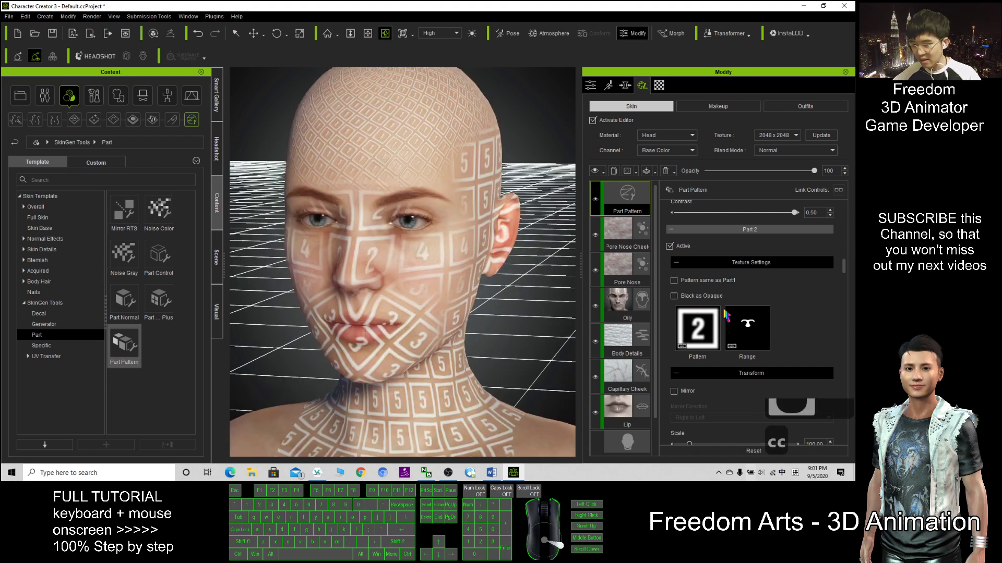
{"action": "scroll", "coordinate": [726, 316], "scroll_direction": "up", "scroll_amount": 20}
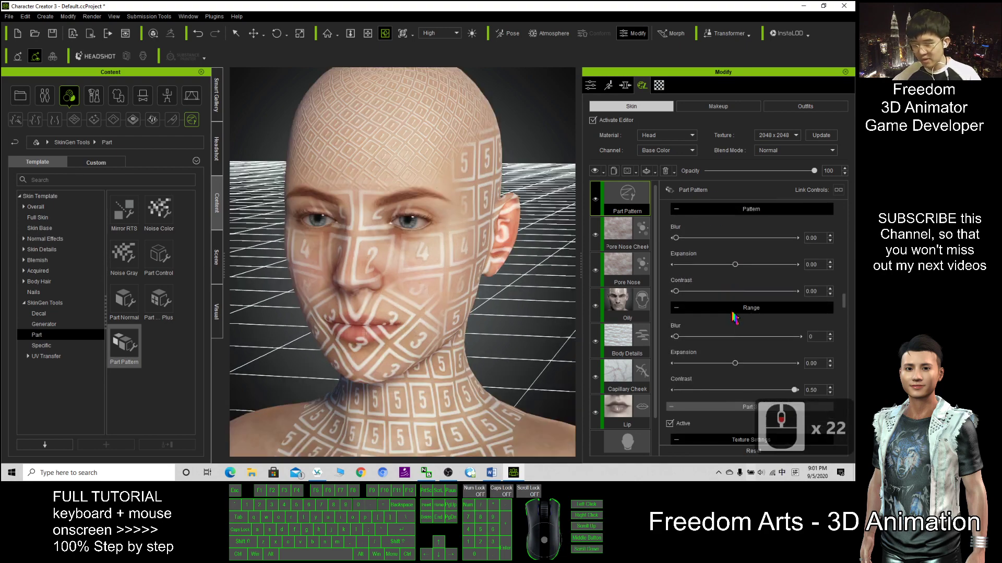
{"action": "scroll", "coordinate": [734, 317], "scroll_direction": "up", "scroll_amount": 11}
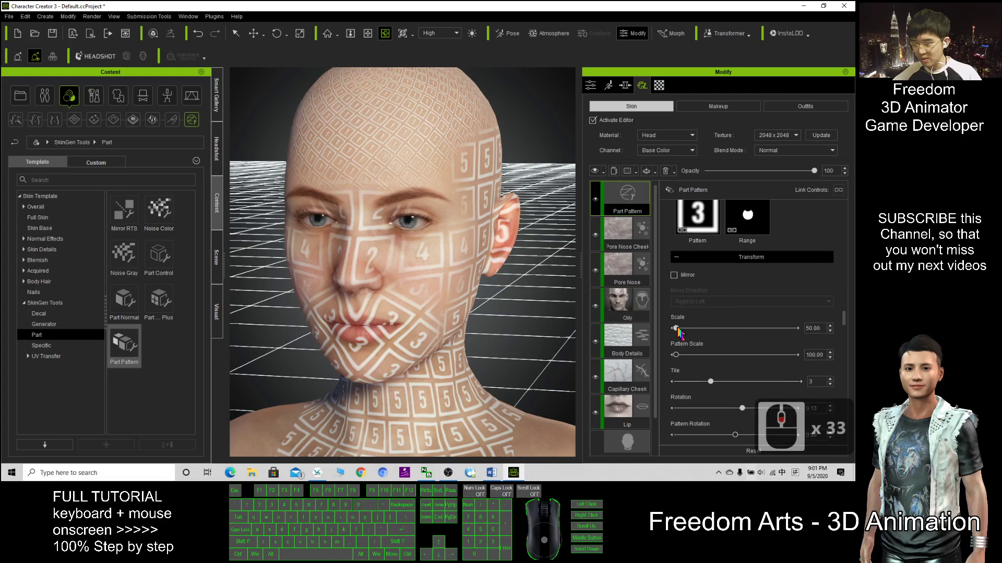
{"action": "left_click_drag", "start_coordinate": [676, 329], "coordinate": [710, 329]}
{"action": "key", "text": "c"}
{"action": "left_click_drag", "start_coordinate": [378, 272], "coordinate": [527, 290]}
Review the remaining Part Pattern settings from Part 3 through the Part 5 texture and range.
{"action": "scroll", "coordinate": [719, 319], "scroll_direction": "down", "scroll_amount": 3}
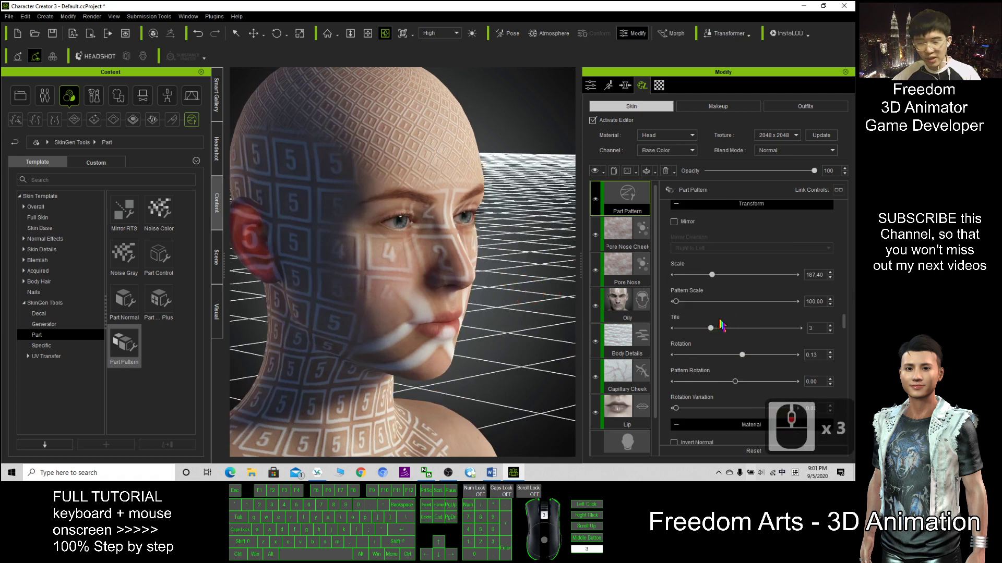
{"action": "scroll", "coordinate": [723, 326], "scroll_direction": "down", "scroll_amount": 3}
{"action": "scroll", "coordinate": [741, 319], "scroll_direction": "down", "scroll_amount": 6}
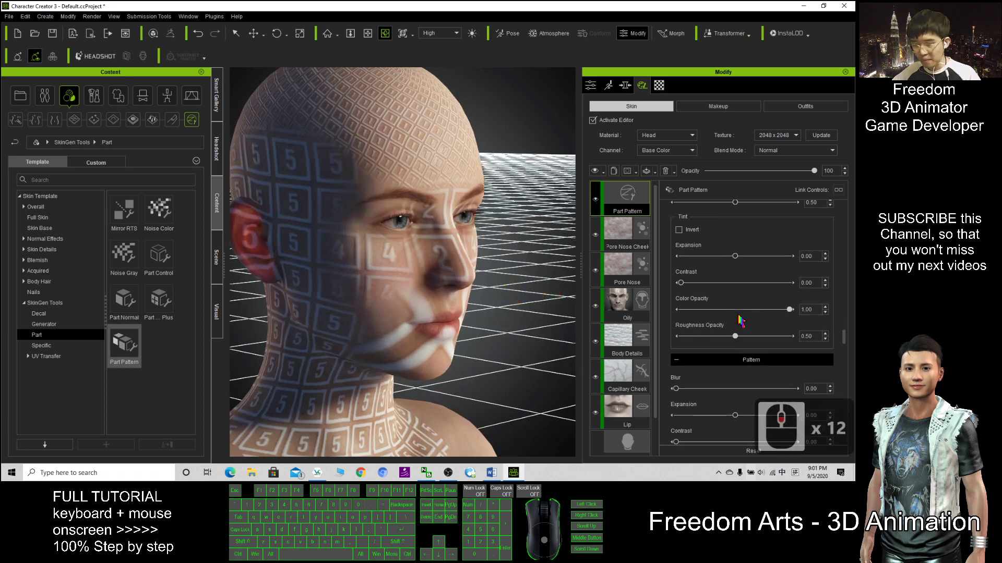
{"action": "left_click_drag", "start_coordinate": [844, 339], "coordinate": [844, 401]}
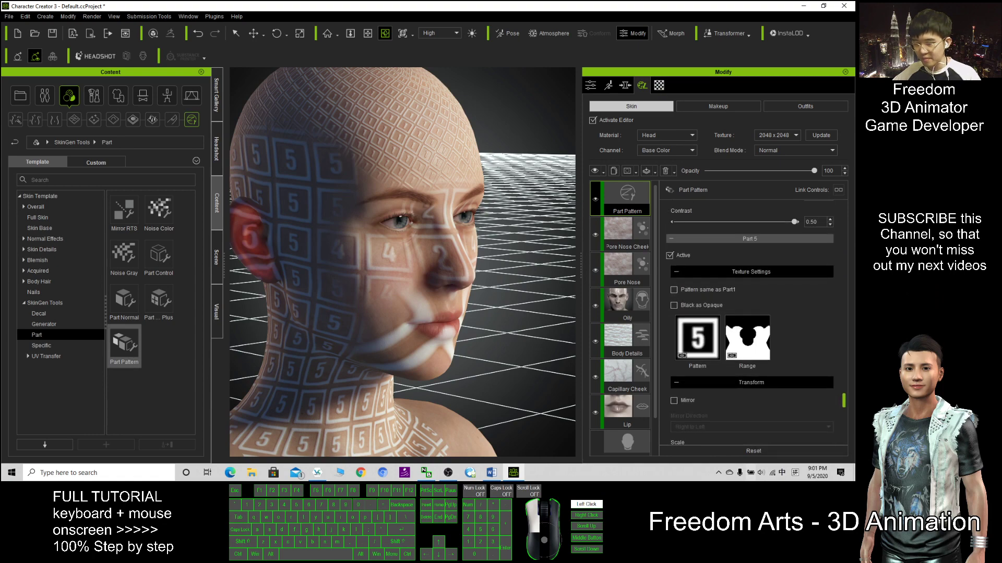
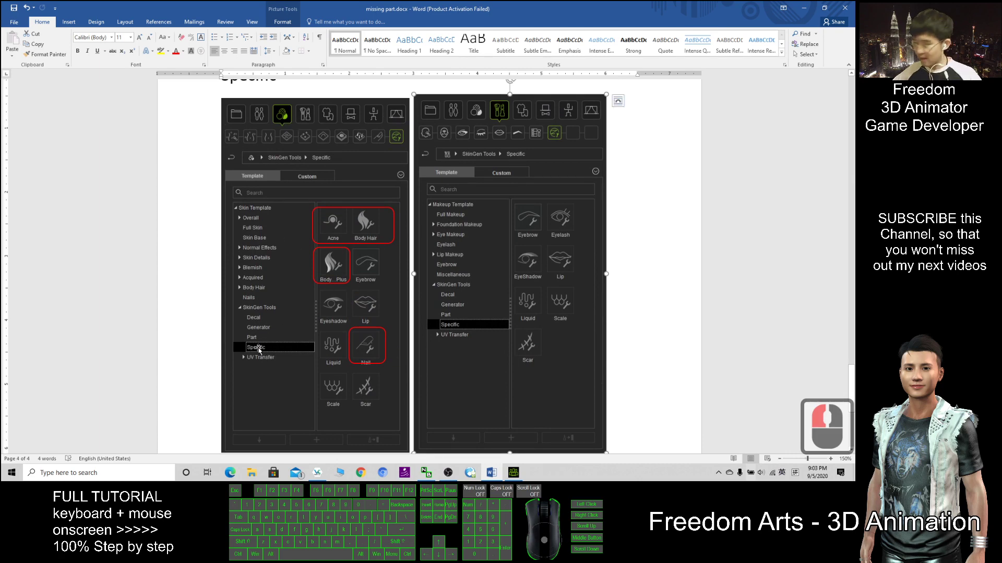
Switch to Character Creator and open the Specific category of the skin SkinGen Tools, checking it against the Word comparison document.
{"action": "left_click", "coordinate": [514, 473]}
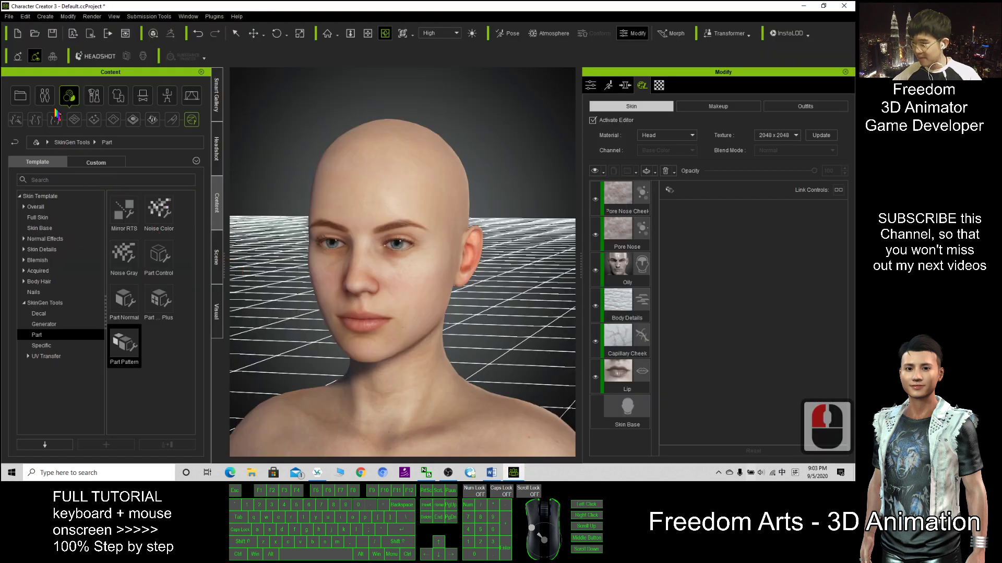
{"action": "left_click", "coordinate": [69, 97]}
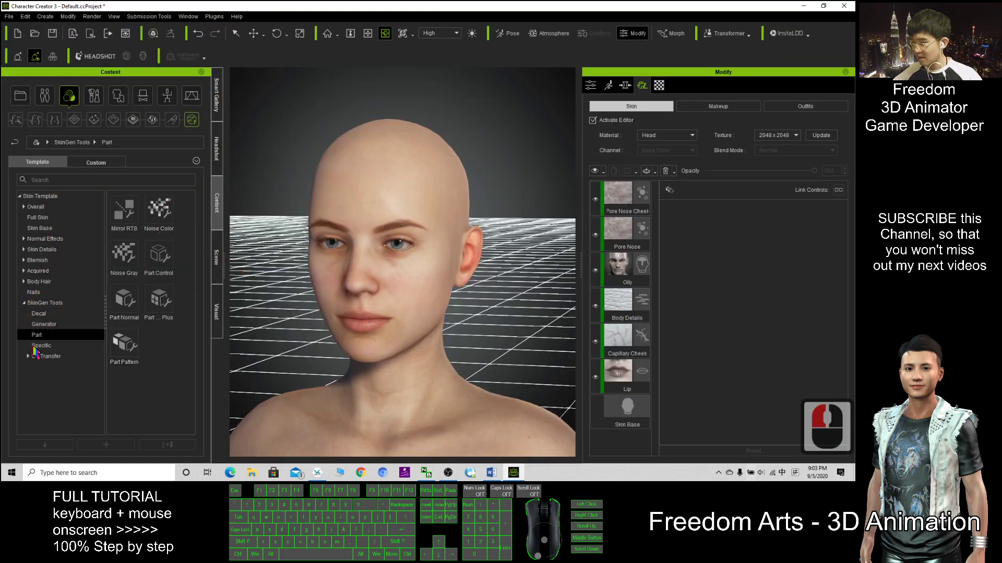
{"action": "left_click", "coordinate": [40, 345]}
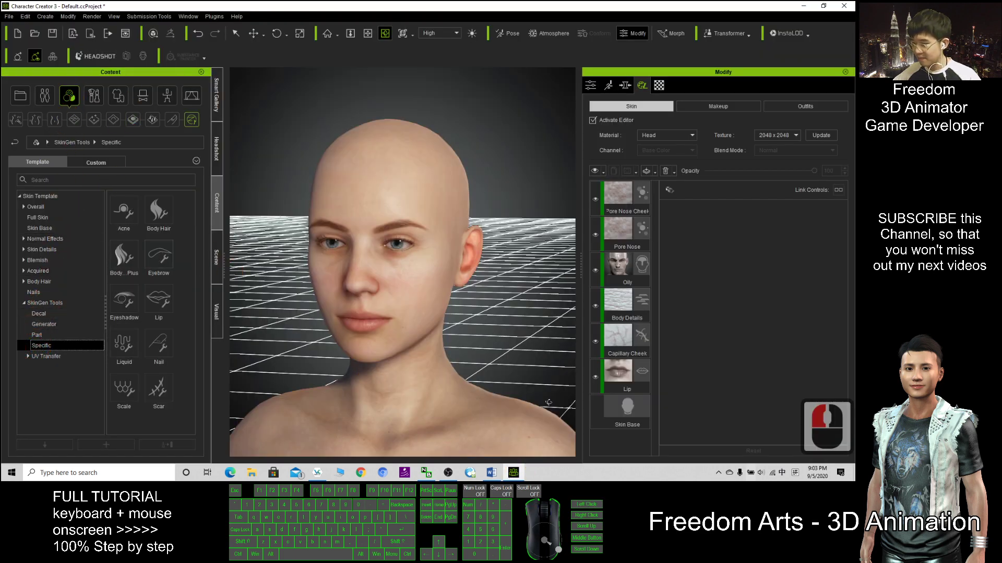
{"action": "left_click", "coordinate": [515, 474]}
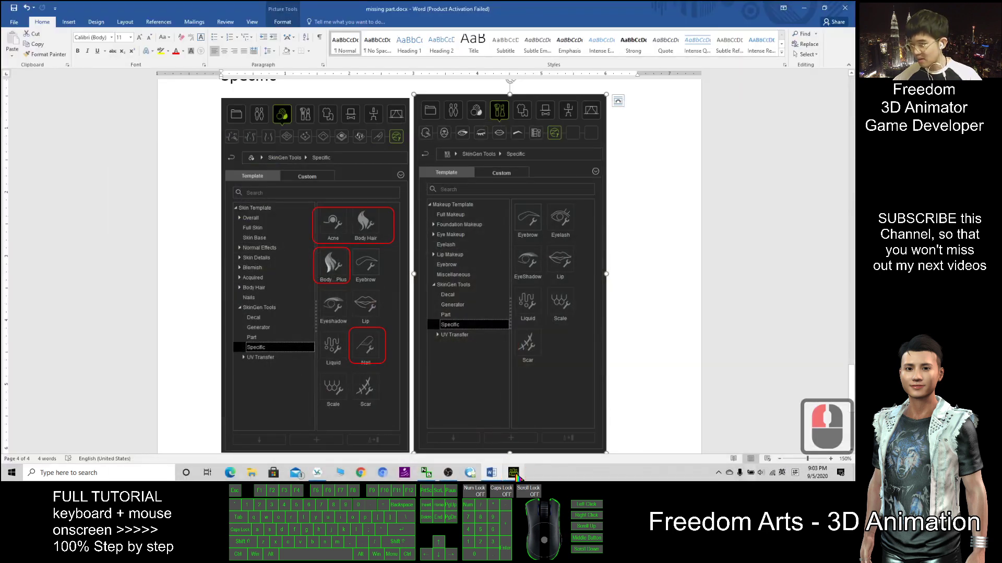
{"action": "left_click", "coordinate": [514, 473]}
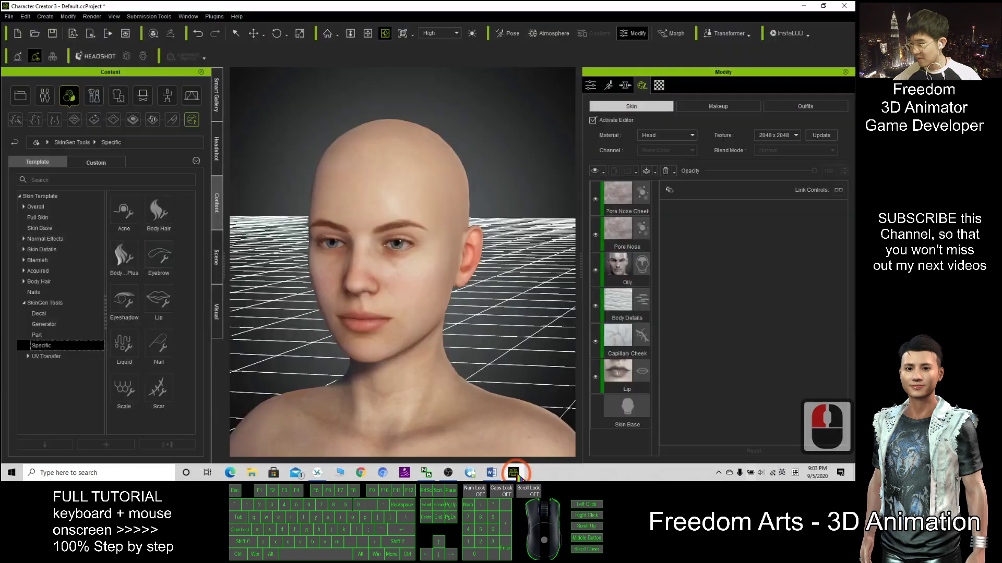
Apply the Acne tool to the Head material only and inspect the blemishes on the face up close.
{"action": "left_click_drag", "start_coordinate": [125, 214], "coordinate": [385, 213]}
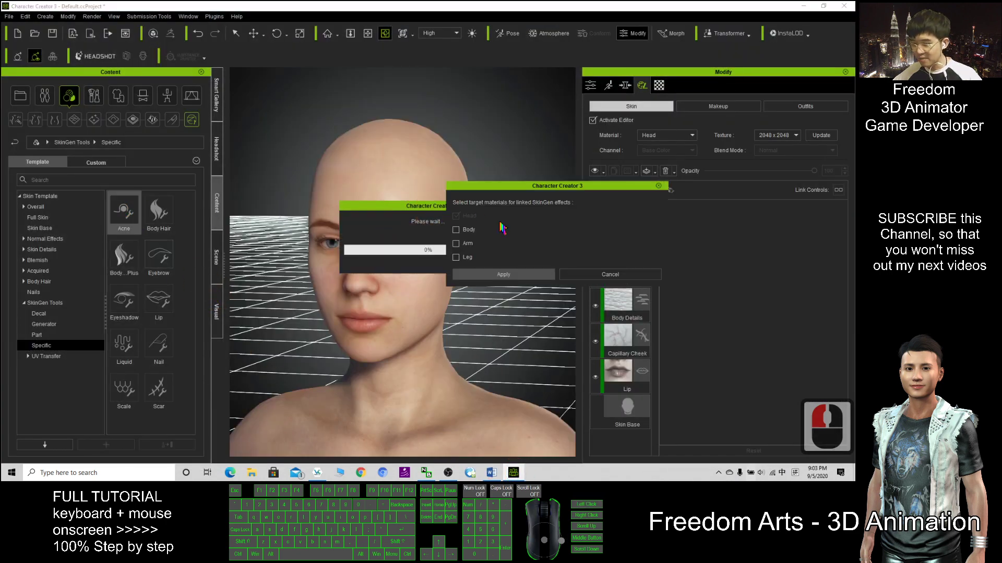
{"action": "left_click", "coordinate": [504, 275]}
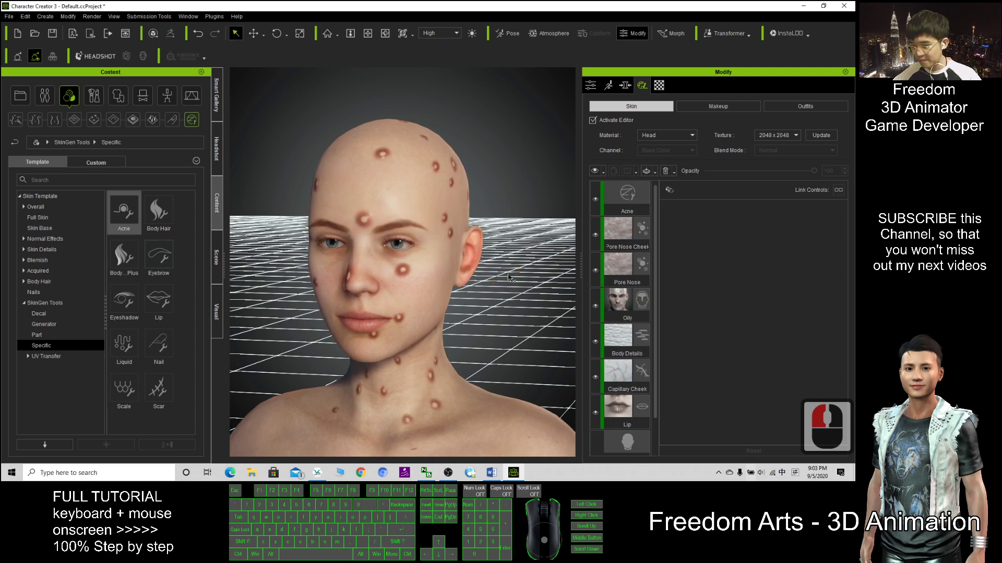
{"action": "scroll", "coordinate": [480, 284], "scroll_direction": "up", "scroll_amount": 7}
{"action": "key", "text": "c"}
{"action": "left_click_drag", "start_coordinate": [483, 285], "coordinate": [438, 315]}
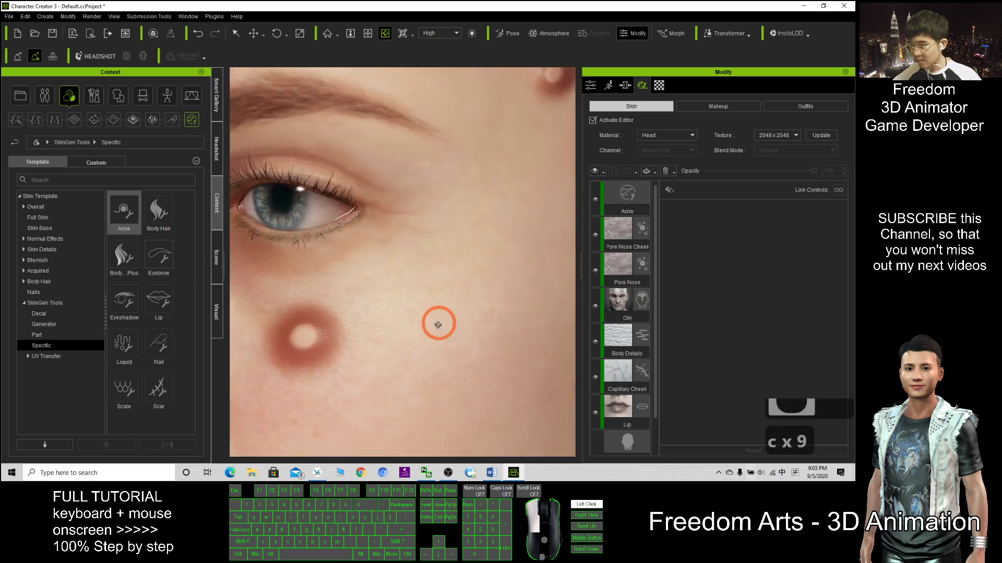
{"action": "scroll", "coordinate": [438, 315], "scroll_direction": "down", "scroll_amount": 7}
{"action": "mouse_move", "coordinate": [407, 271]}
{"action": "left_mouse_down"}
{"action": "mouse_move", "coordinate": [361, 274]}
{"action": "mouse_move", "coordinate": [423, 276]}
{"action": "left_mouse_up"}
Select the Acne layer and set its Swelling pattern scale width to 97.08.
{"action": "left_click", "coordinate": [629, 188]}
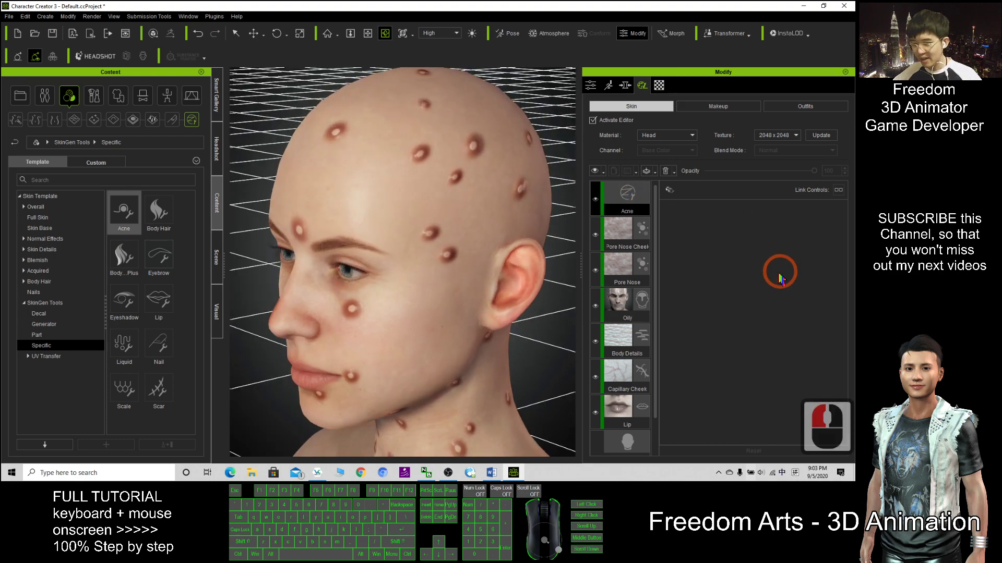
{"action": "left_click_drag", "start_coordinate": [807, 173], "coordinate": [839, 191]}
{"action": "scroll", "coordinate": [741, 261], "scroll_direction": "down", "scroll_amount": 2}
{"action": "scroll", "coordinate": [504, 234], "scroll_direction": "up", "scroll_amount": 5}
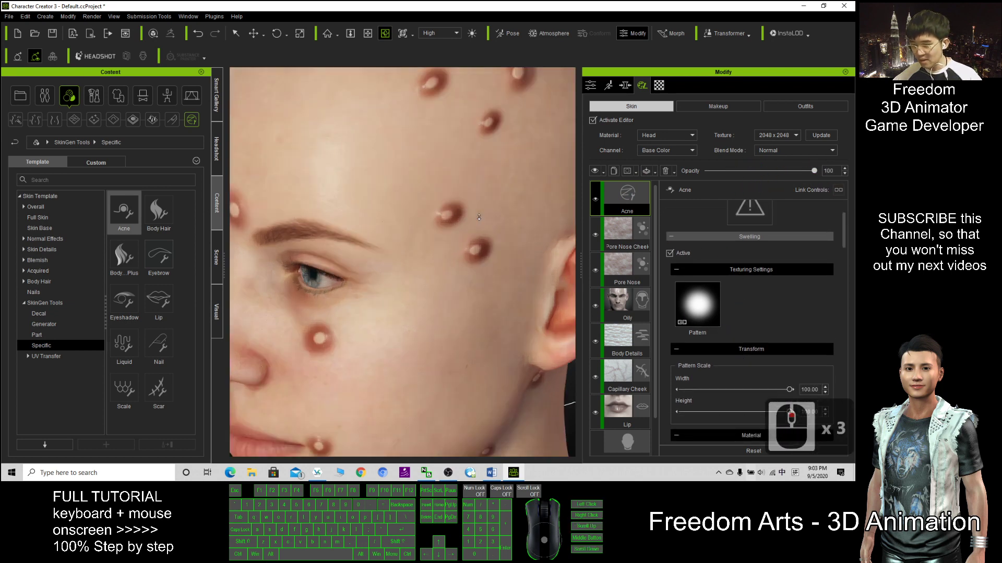
{"action": "scroll", "coordinate": [512, 232], "scroll_direction": "down", "scroll_amount": 2}
{"action": "key", "text": "x"}
{"action": "left_click_drag", "start_coordinate": [512, 244], "coordinate": [479, 226]}
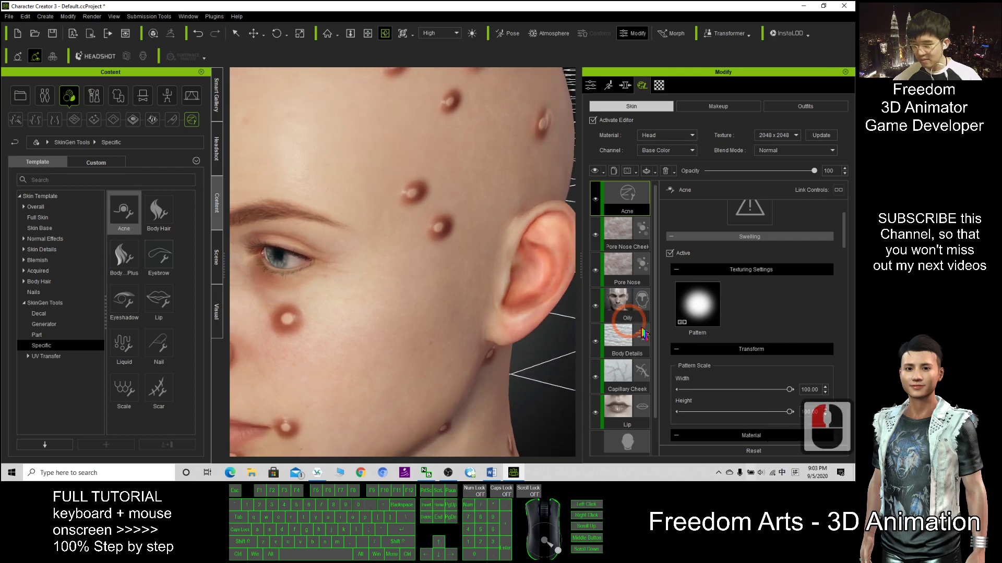
{"action": "scroll", "coordinate": [715, 336], "scroll_direction": "down", "scroll_amount": 1}
{"action": "left_click_drag", "start_coordinate": [790, 366], "coordinate": [829, 384]}
{"action": "left_click", "coordinate": [787, 363]}
Try white as the Swelling color of the Acne layer.
{"action": "scroll", "coordinate": [757, 365], "scroll_direction": "down", "scroll_amount": 4}
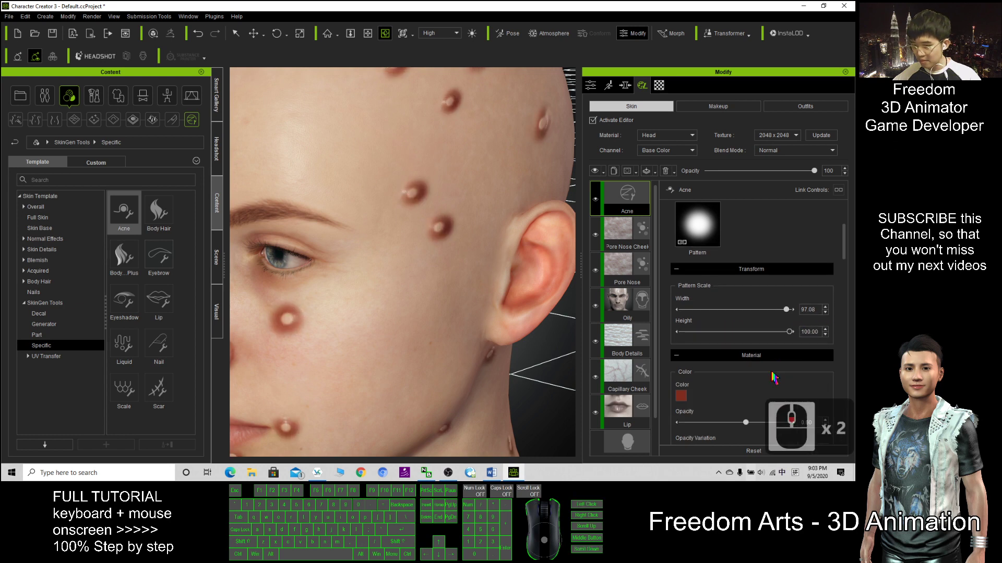
{"action": "left_click", "coordinate": [681, 343]}
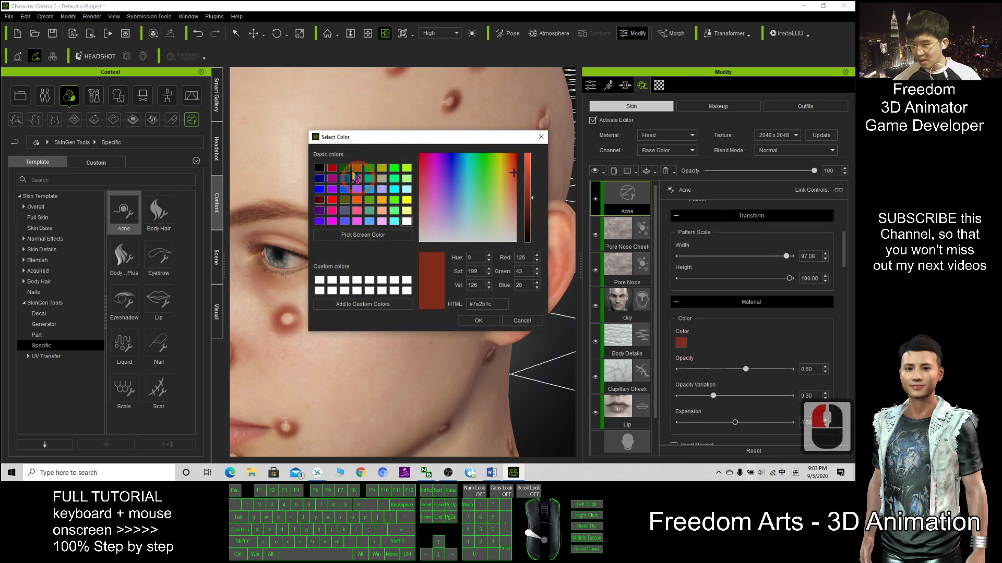
{"action": "left_click", "coordinate": [406, 221]}
{"action": "left_click", "coordinate": [488, 321]}
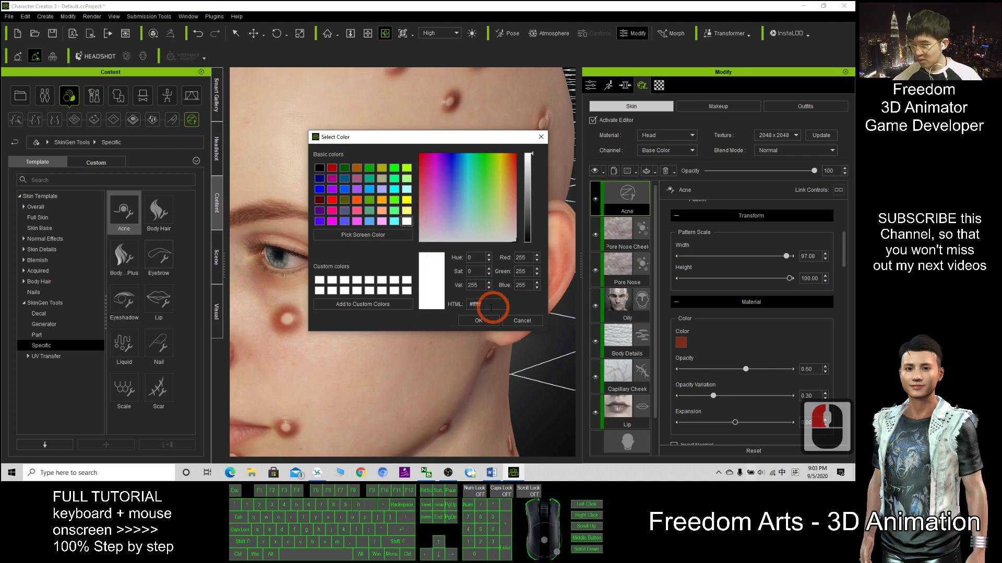
{"action": "left_click_drag", "start_coordinate": [409, 317], "coordinate": [504, 282]}
Set the Acne layer's Swelling color to dark red from the basic colors and view the whole head.
{"action": "left_click", "coordinate": [681, 342]}
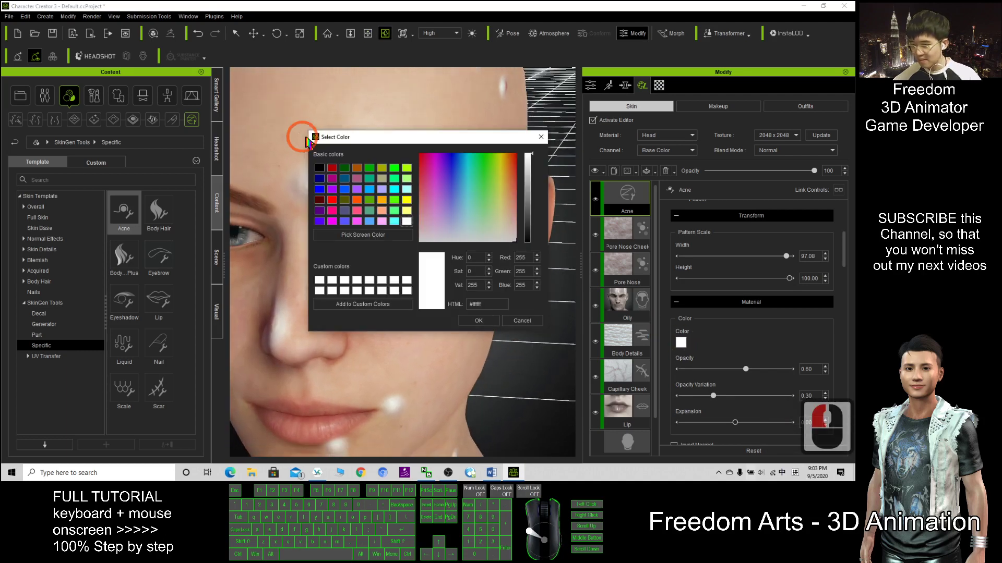
{"action": "left_click", "coordinate": [332, 168]}
{"action": "left_click", "coordinate": [478, 321]}
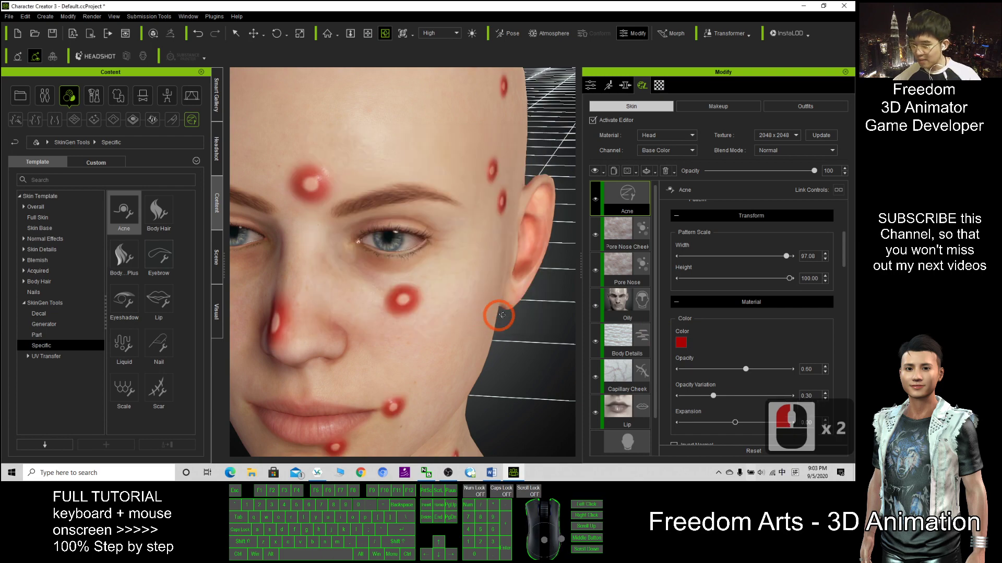
{"action": "left_click_drag", "start_coordinate": [368, 292], "coordinate": [361, 215]}
{"action": "scroll", "coordinate": [365, 269], "scroll_direction": "down", "scroll_amount": 5}
{"action": "scroll", "coordinate": [361, 215], "scroll_direction": "up", "scroll_amount": 4}
Lower the Swelling color opacity of the Acne layer and check the softened spots on the face.
{"action": "scroll", "coordinate": [757, 362], "scroll_direction": "down", "scroll_amount": 2}
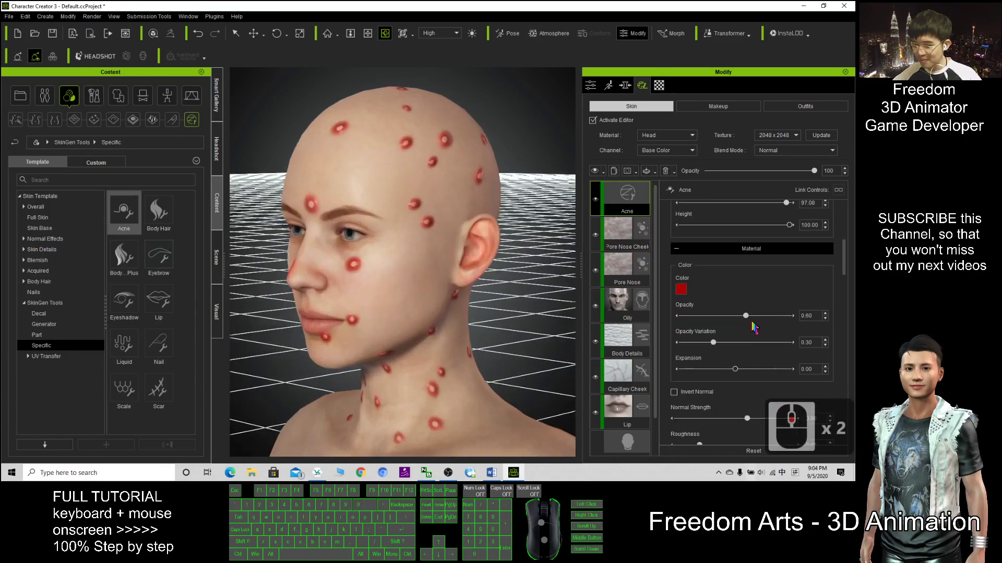
{"action": "left_click_drag", "start_coordinate": [749, 322], "coordinate": [704, 320]}
{"action": "scroll", "coordinate": [348, 243], "scroll_direction": "up", "scroll_amount": 4}
{"action": "key", "text": "c"}
{"action": "left_click_drag", "start_coordinate": [360, 267], "coordinate": [395, 275]}
Set the Acne layer's Whitehead color opacity to 0.00 and inspect the cheek blemish up close.
{"action": "scroll", "coordinate": [396, 278], "scroll_direction": "down", "scroll_amount": 5}
{"action": "scroll", "coordinate": [744, 327], "scroll_direction": "down", "scroll_amount": 5}
{"action": "scroll", "coordinate": [743, 327], "scroll_direction": "down", "scroll_amount": 6}
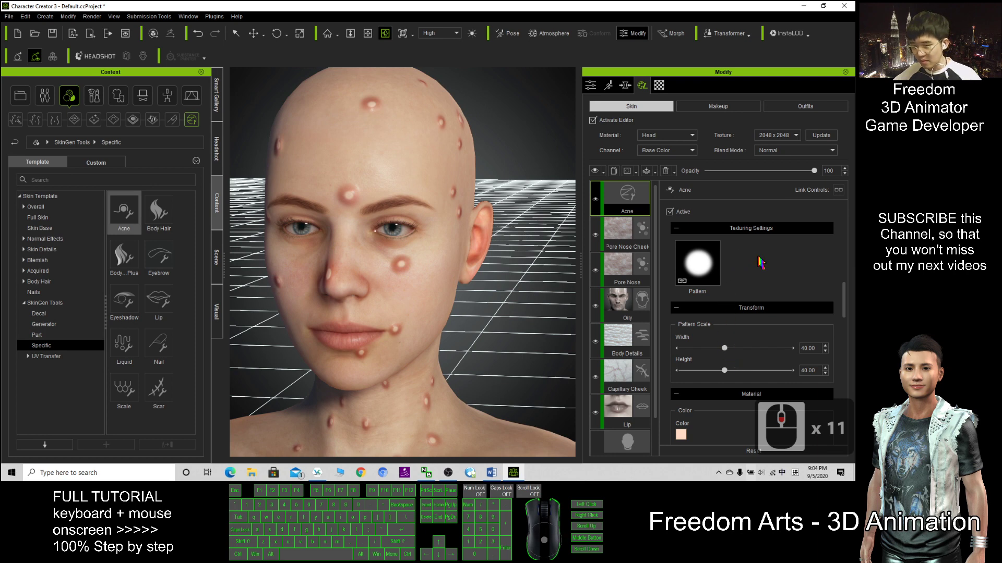
{"action": "scroll", "coordinate": [759, 261], "scroll_direction": "up", "scroll_amount": 4}
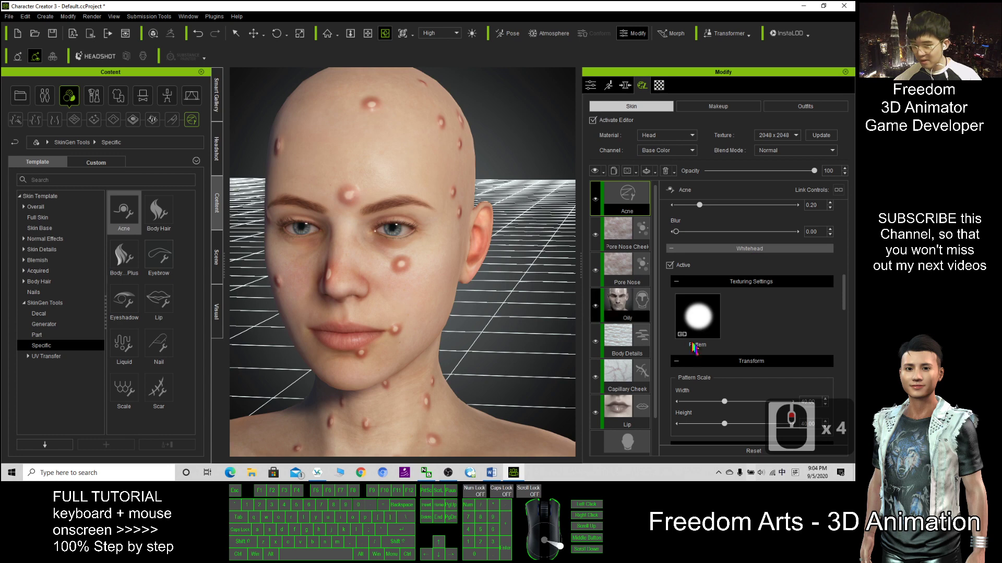
{"action": "scroll", "coordinate": [741, 358], "scroll_direction": "down", "scroll_amount": 1}
{"action": "scroll", "coordinate": [758, 283], "scroll_direction": "down", "scroll_amount": 5}
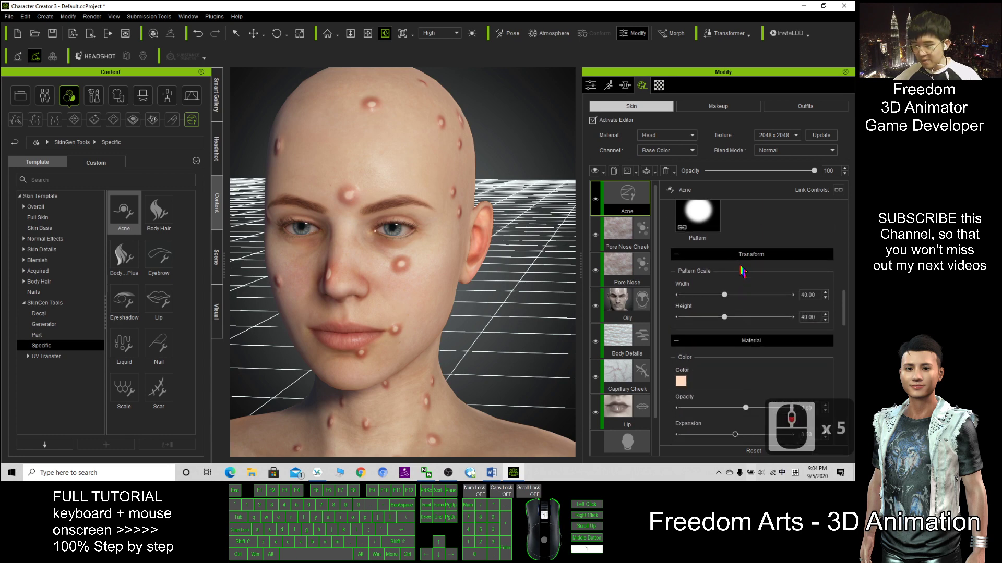
{"action": "left_click_drag", "start_coordinate": [746, 355], "coordinate": [681, 355]}
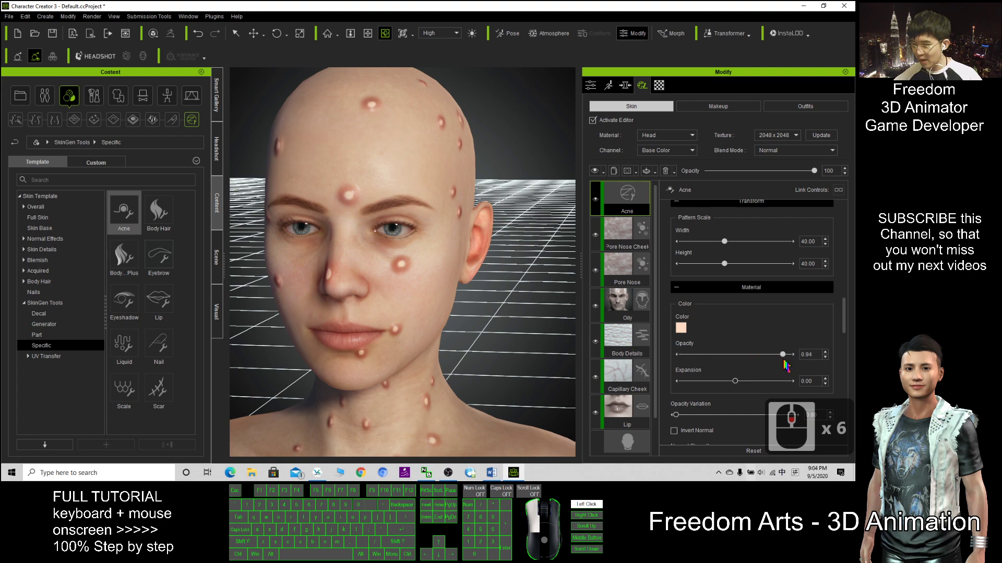
{"action": "scroll", "coordinate": [414, 287], "scroll_direction": "up", "scroll_amount": 10}
{"action": "key", "text": "c"}
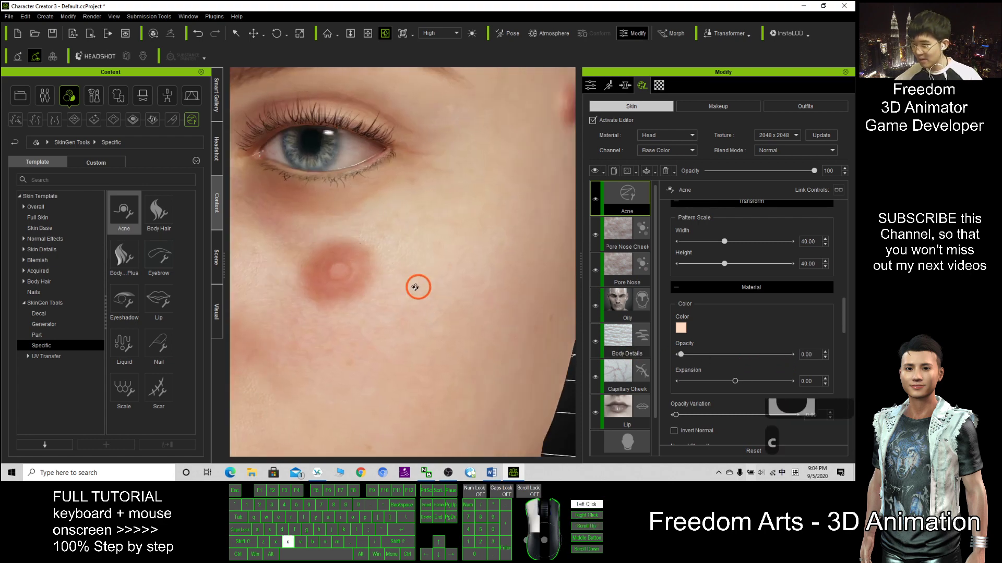
Try the Acne layer's Normal Strength at 0.00 and inspect the flattened blemishes on the cheek.
{"action": "scroll", "coordinate": [414, 286], "scroll_direction": "down", "scroll_amount": 10}
{"action": "left_click_drag", "start_coordinate": [414, 286], "coordinate": [407, 240]}
{"action": "scroll", "coordinate": [740, 333], "scroll_direction": "down", "scroll_amount": 5}
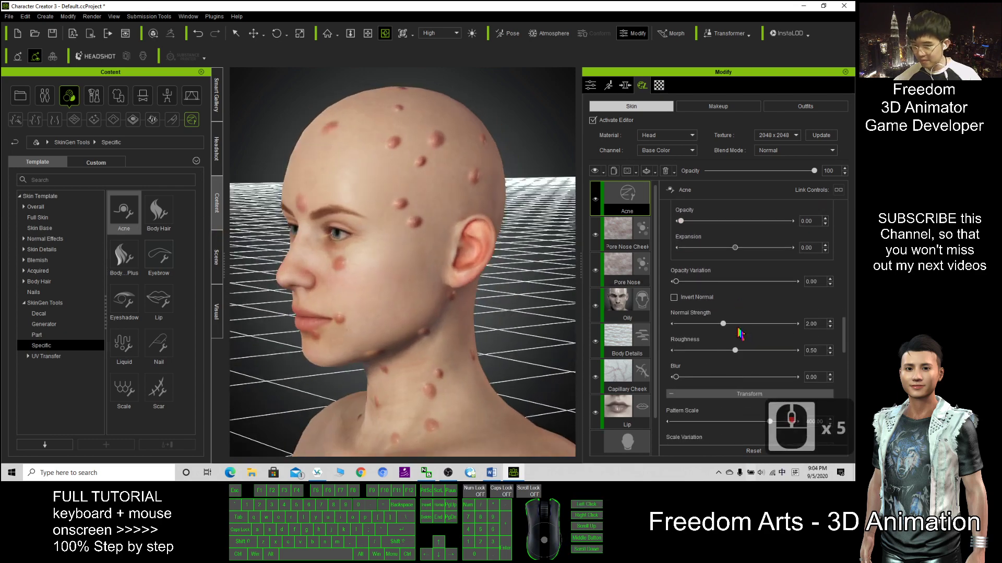
{"action": "left_click_drag", "start_coordinate": [726, 328], "coordinate": [826, 333]}
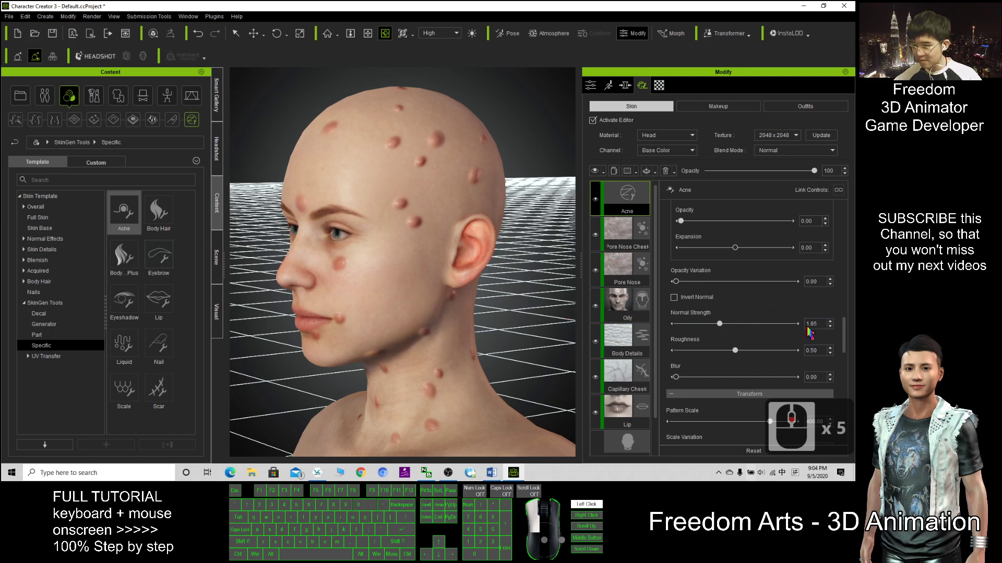
{"action": "left_click_drag", "start_coordinate": [846, 334], "coordinate": [613, 319]}
{"action": "scroll", "coordinate": [380, 240], "scroll_direction": "up", "scroll_amount": 5}
{"action": "key", "text": "c"}
{"action": "left_click_drag", "start_coordinate": [337, 250], "coordinate": [286, 274]}
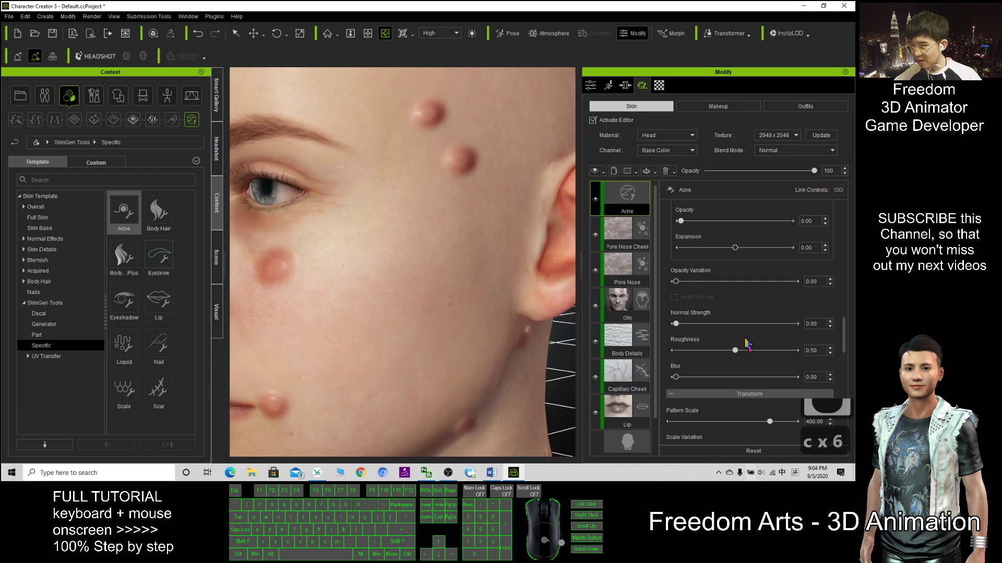
Set the Acne layer's Normal Strength to 5.00 and raise its Whitehead color opacity to 0.80.
{"action": "left_click_drag", "start_coordinate": [680, 325], "coordinate": [835, 340]}
{"action": "scroll", "coordinate": [746, 261], "scroll_direction": "up", "scroll_amount": 3}
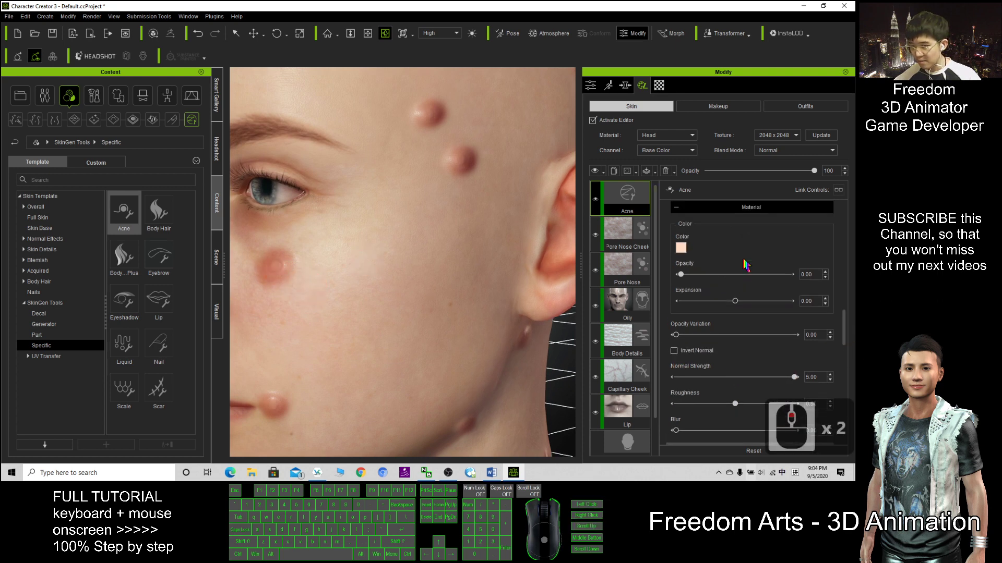
{"action": "left_click_drag", "start_coordinate": [681, 301], "coordinate": [625, 303]}
{"action": "scroll", "coordinate": [781, 317], "scroll_direction": "down", "scroll_amount": 4}
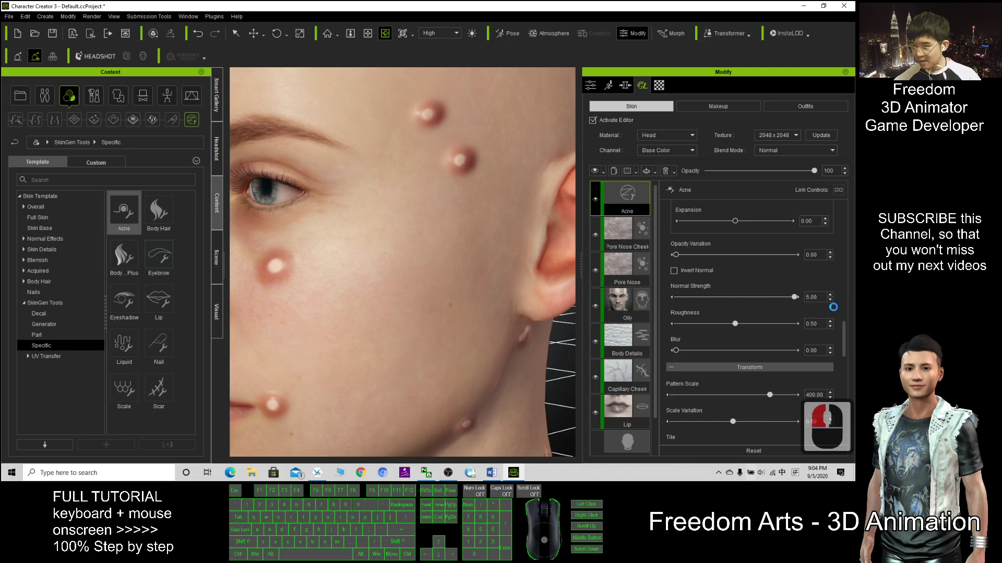
Reduce the Acne layer's Pattern Scale to about 152.57 and inspect the spots from both sides of the face.
{"action": "scroll", "coordinate": [746, 308], "scroll_direction": "down", "scroll_amount": 6}
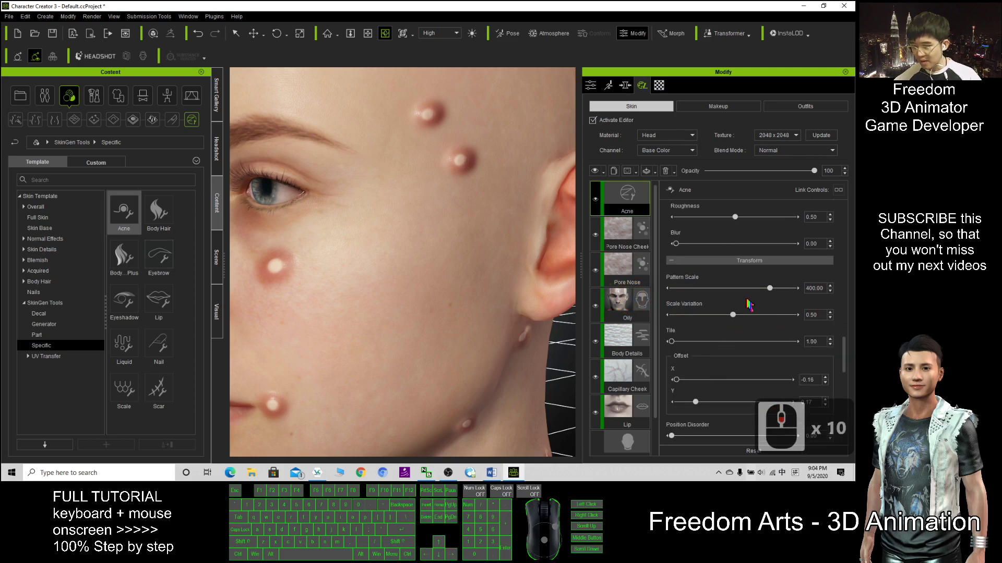
{"action": "left_click_drag", "start_coordinate": [769, 293], "coordinate": [680, 306]}
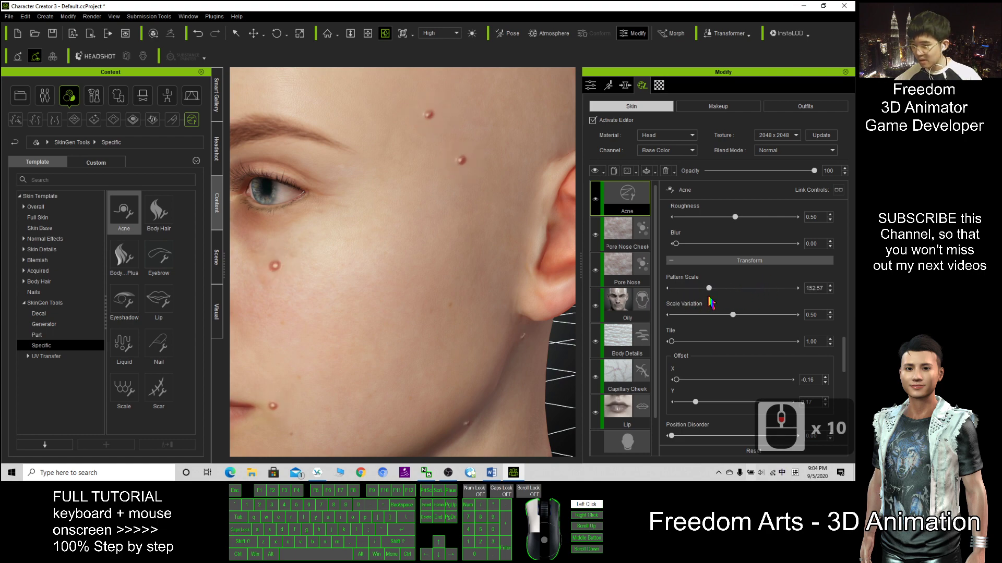
{"action": "scroll", "coordinate": [396, 309], "scroll_direction": "up", "scroll_amount": 8}
{"action": "key", "text": "c"}
{"action": "left_click_drag", "start_coordinate": [374, 311], "coordinate": [491, 373]}
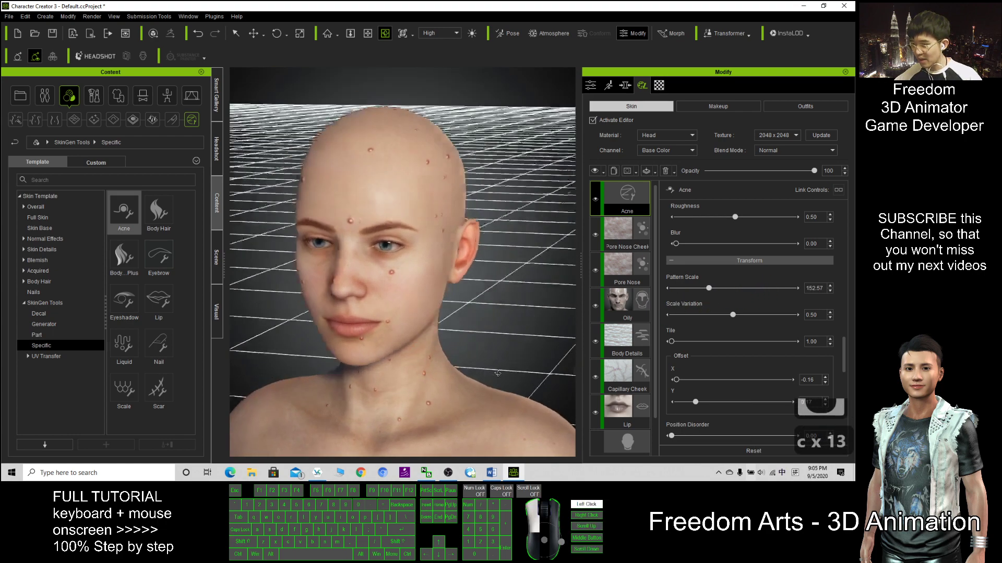
{"action": "scroll", "coordinate": [423, 314], "scroll_direction": "up", "scroll_amount": 6}
{"action": "scroll", "coordinate": [423, 313], "scroll_direction": "down", "scroll_amount": 4}
{"action": "key", "text": "c"}
{"action": "left_click_drag", "start_coordinate": [392, 312], "coordinate": [537, 318]}
{"action": "scroll", "coordinate": [537, 318], "scroll_direction": "up", "scroll_amount": 3}
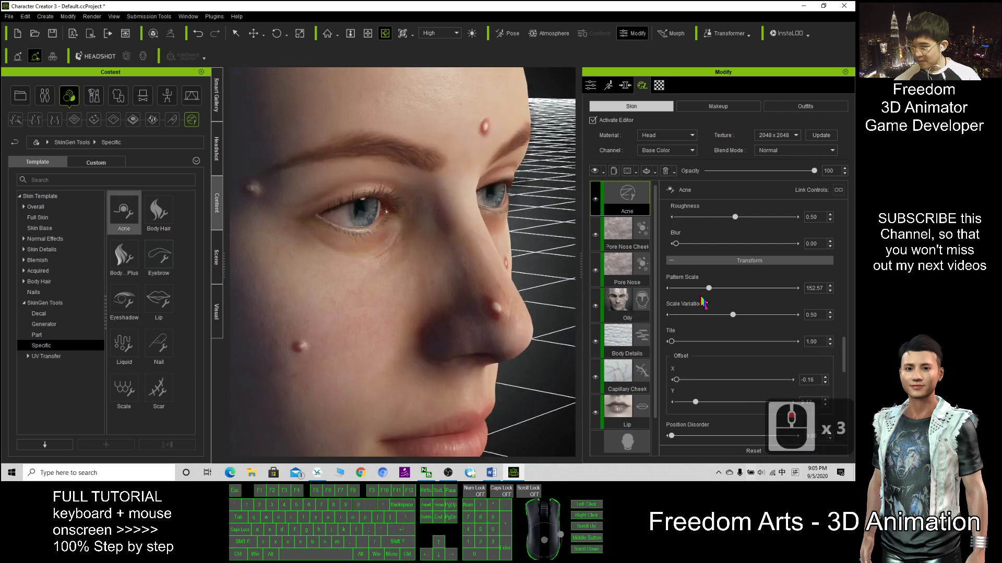
Try a Pattern Scale of about 44.12 on the Acne layer and check the spot below the eye up close.
{"action": "left_click_drag", "start_coordinate": [709, 291], "coordinate": [681, 292]}
{"action": "left_click_drag", "start_coordinate": [459, 243], "coordinate": [333, 255]}
{"action": "scroll", "coordinate": [357, 265], "scroll_direction": "down", "scroll_amount": 3}
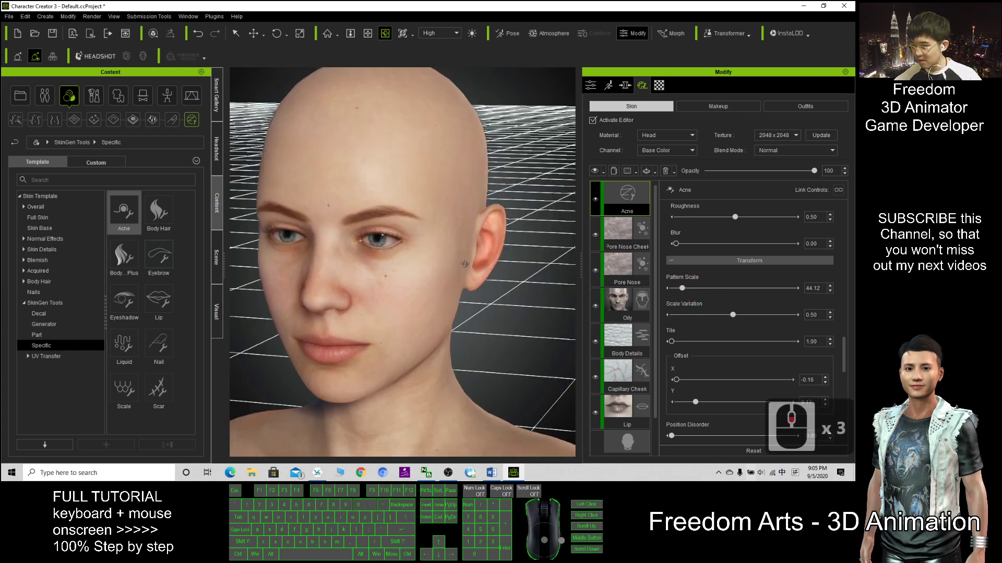
{"action": "scroll", "coordinate": [358, 224], "scroll_direction": "up", "scroll_amount": 4}
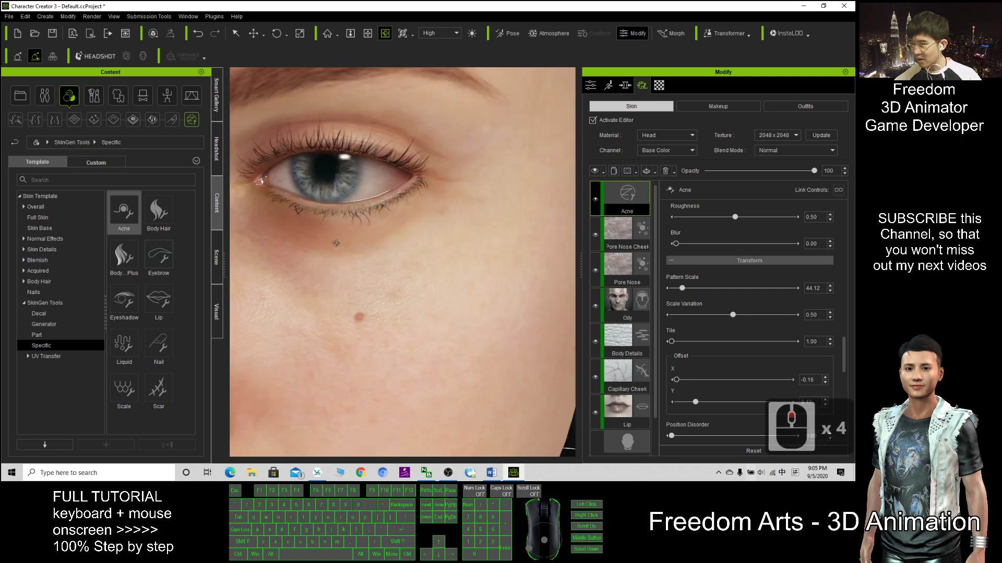
{"action": "scroll", "coordinate": [436, 320], "scroll_direction": "down", "scroll_amount": 3}
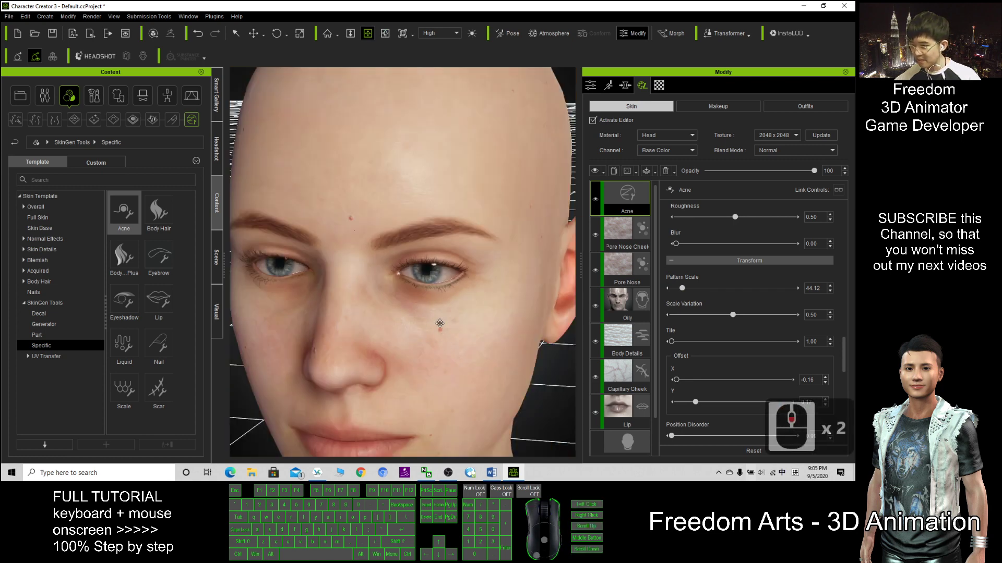
Raise the Acne layer's Pattern Scale to about 95.59 and check the spots across the cheek and jaw.
{"action": "left_click", "coordinate": [686, 290]}
{"action": "mouse_move", "coordinate": [699, 291]}
{"action": "left_mouse_down"}
{"action": "mouse_move", "coordinate": [720, 292]}
{"action": "mouse_move", "coordinate": [695, 292]}
{"action": "left_mouse_up"}
{"action": "key", "text": "x"}
{"action": "left_click_drag", "start_coordinate": [450, 415], "coordinate": [375, 309]}
{"action": "key", "text": "c"}
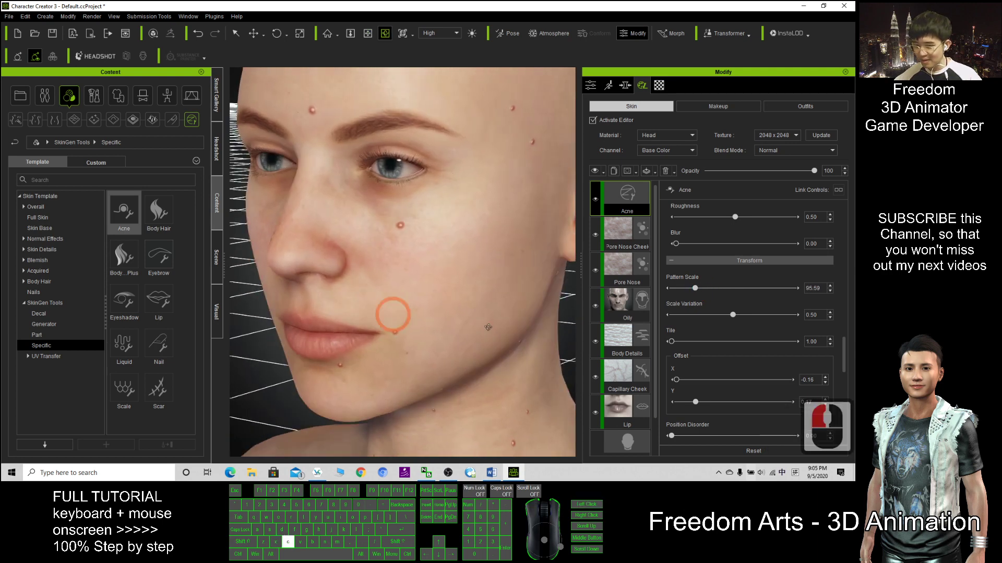
Set the Acne layer's Position Disorder to about 0.58 and its Pattern Rotation to about -0.19.
{"action": "scroll", "coordinate": [745, 364], "scroll_direction": "down", "scroll_amount": 4}
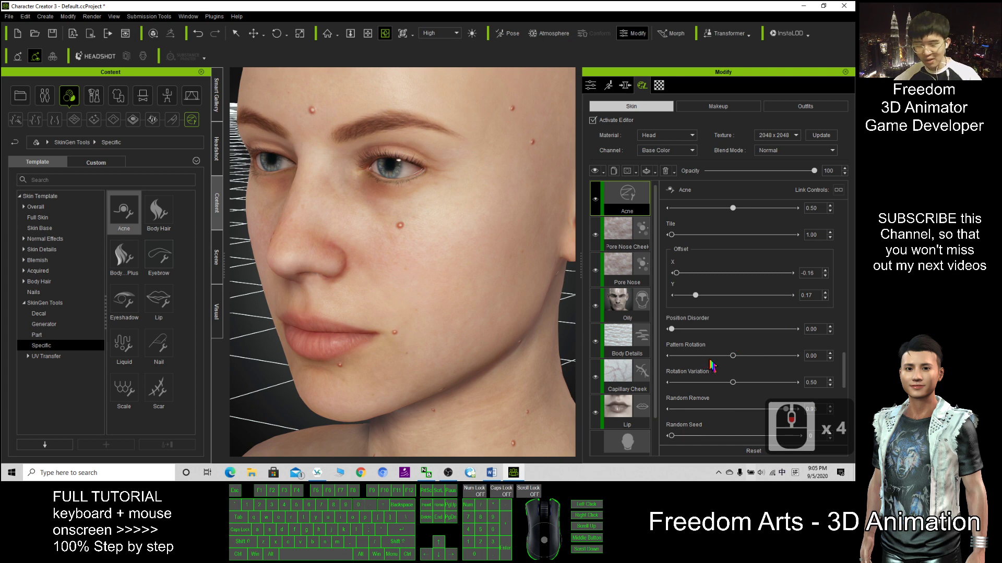
{"action": "left_click_drag", "start_coordinate": [673, 331], "coordinate": [659, 359]}
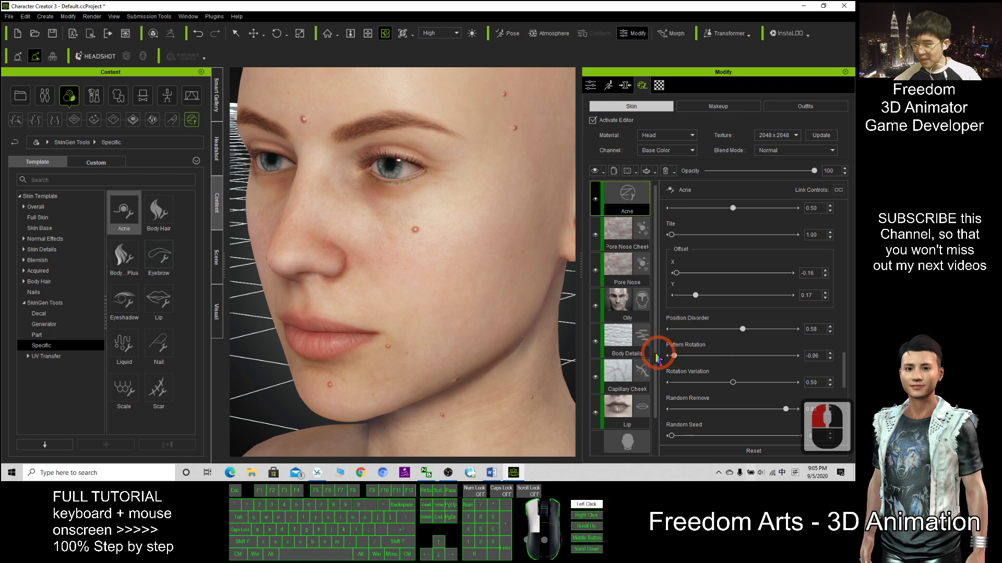
{"action": "left_click_drag", "start_coordinate": [782, 360], "coordinate": [721, 356]}
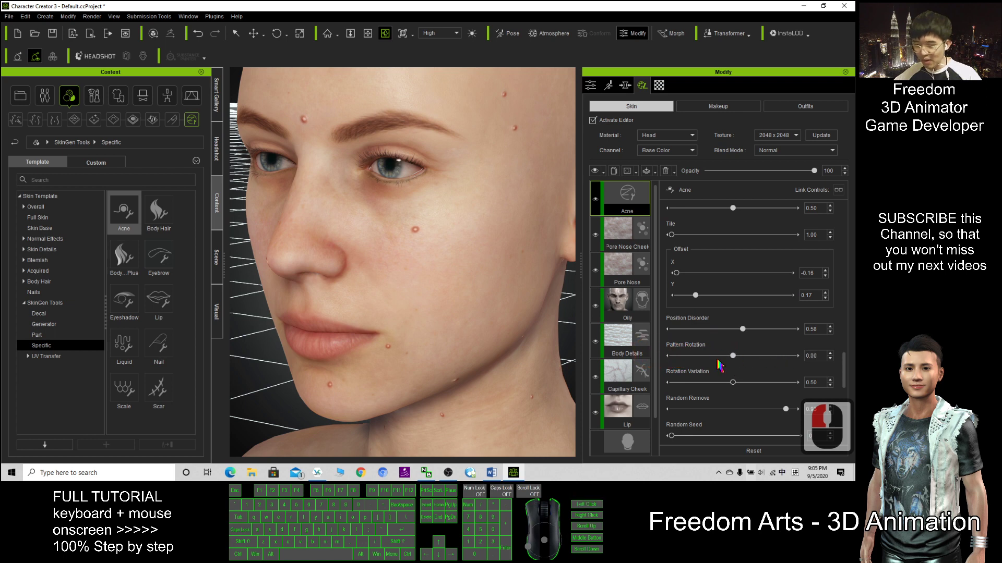
{"action": "scroll", "coordinate": [682, 356], "scroll_direction": "down", "scroll_amount": 3}
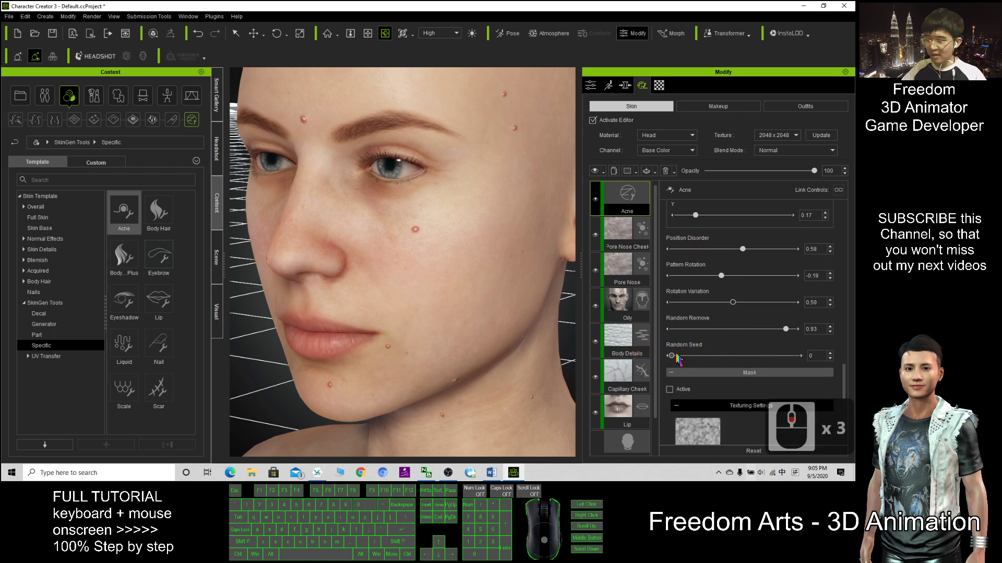
Set the Acne layer's Random Seed to 4 and check the new spot distribution on the head.
{"action": "left_click_drag", "start_coordinate": [672, 359], "coordinate": [722, 356]}
{"action": "scroll", "coordinate": [451, 303], "scroll_direction": "down", "scroll_amount": 5}
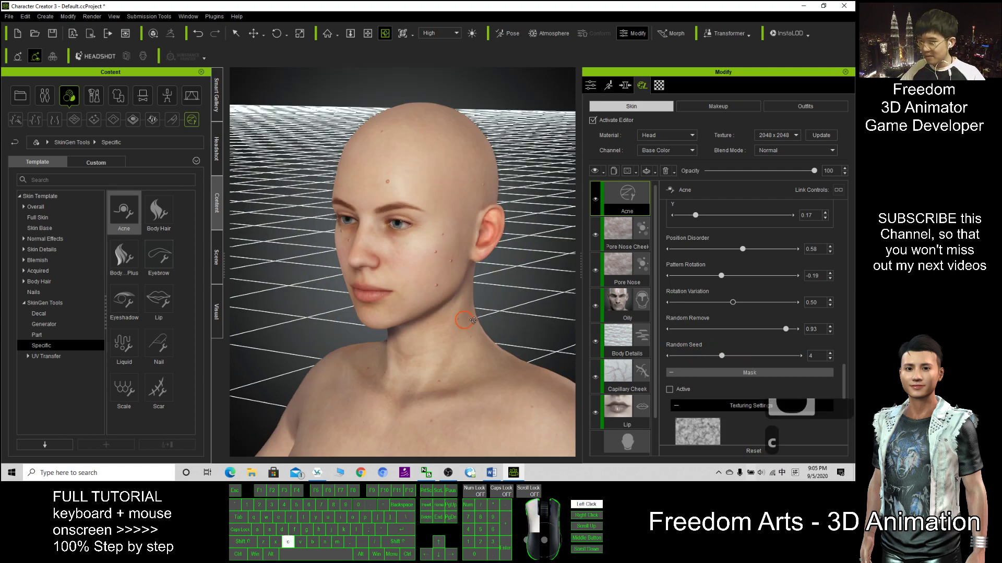
{"action": "scroll", "coordinate": [451, 302], "scroll_direction": "up", "scroll_amount": 5}
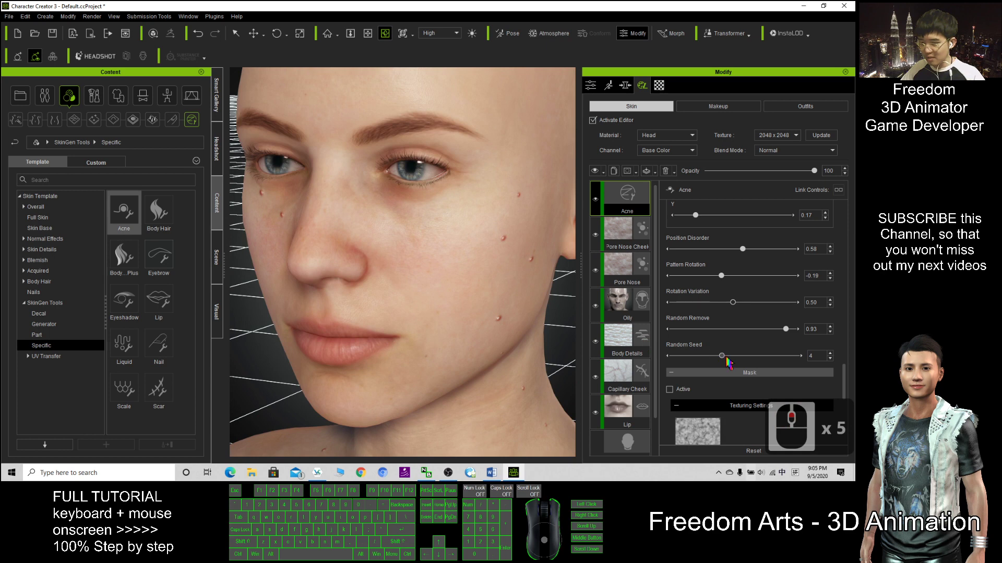
Change the Acne layer's Random Seed to 3 and view the whole head.
{"action": "left_click_drag", "start_coordinate": [726, 358], "coordinate": [690, 358]}
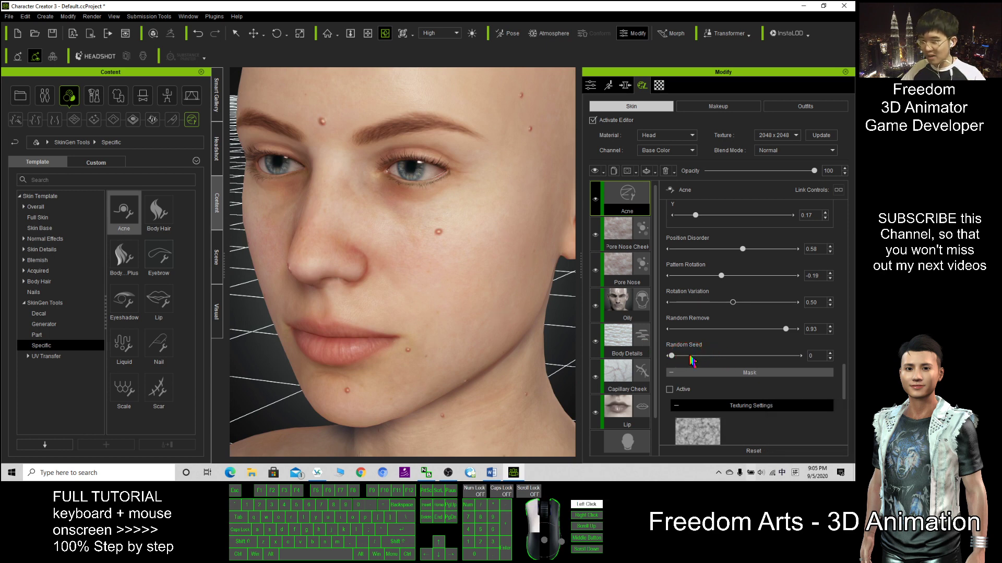
{"action": "scroll", "coordinate": [395, 285], "scroll_direction": "down", "scroll_amount": 5}
{"action": "key", "text": "c"}
{"action": "left_click_drag", "start_coordinate": [396, 284], "coordinate": [469, 289]}
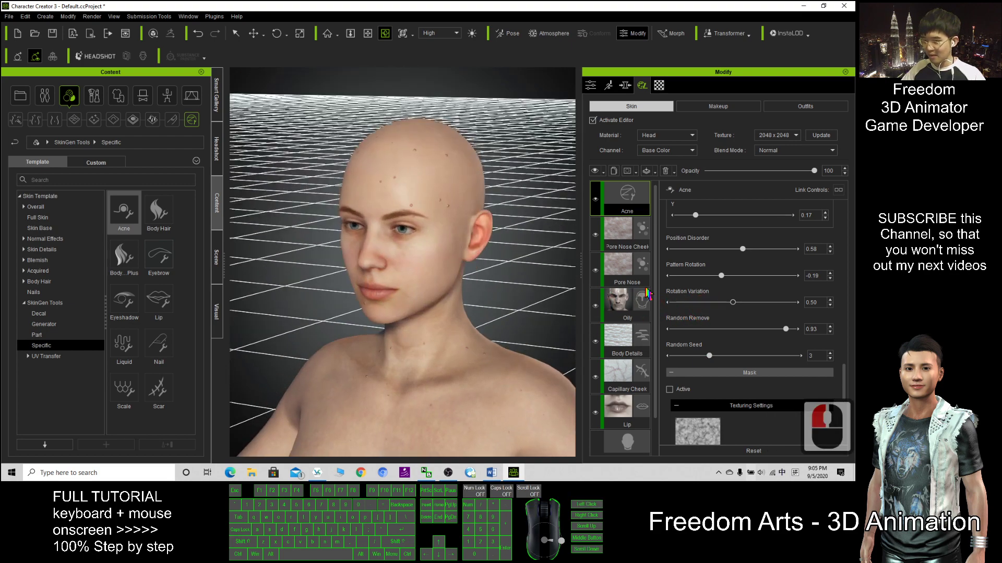
Review the remaining Acne settings and delete the Acne layer from the head's skin layers.
{"action": "scroll", "coordinate": [760, 302], "scroll_direction": "down", "scroll_amount": 12}
{"action": "scroll", "coordinate": [760, 302], "scroll_direction": "down", "scroll_amount": 4}
{"action": "scroll", "coordinate": [760, 302], "scroll_direction": "down", "scroll_amount": 20}
{"action": "left_click", "coordinate": [125, 214]}
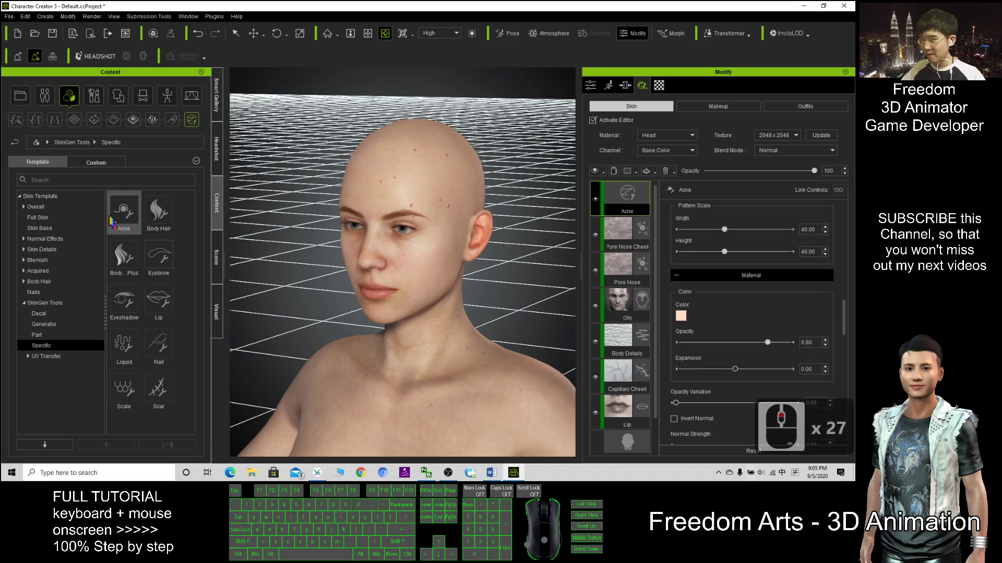
{"action": "left_click", "coordinate": [633, 193]}
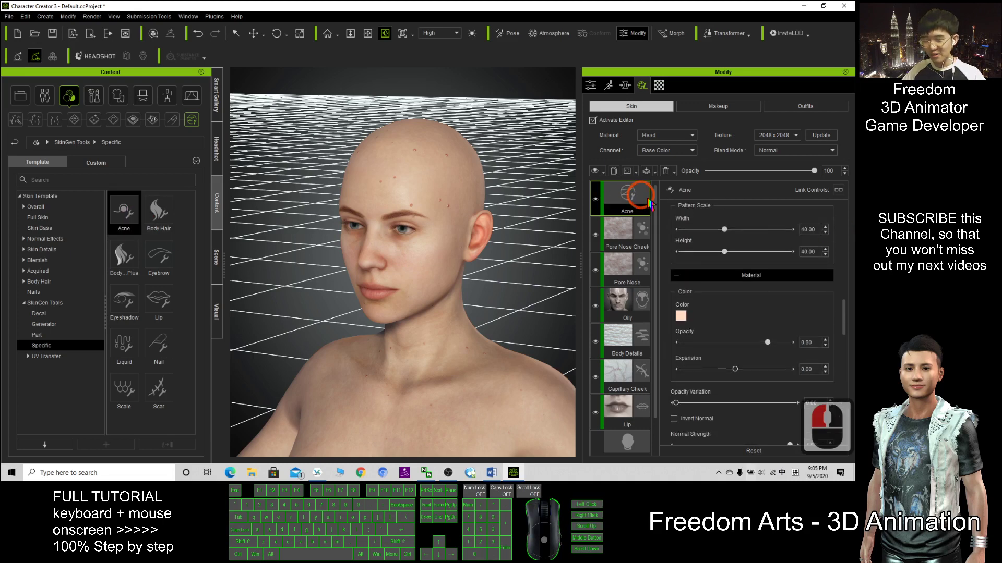
{"action": "key", "text": "Delete"}
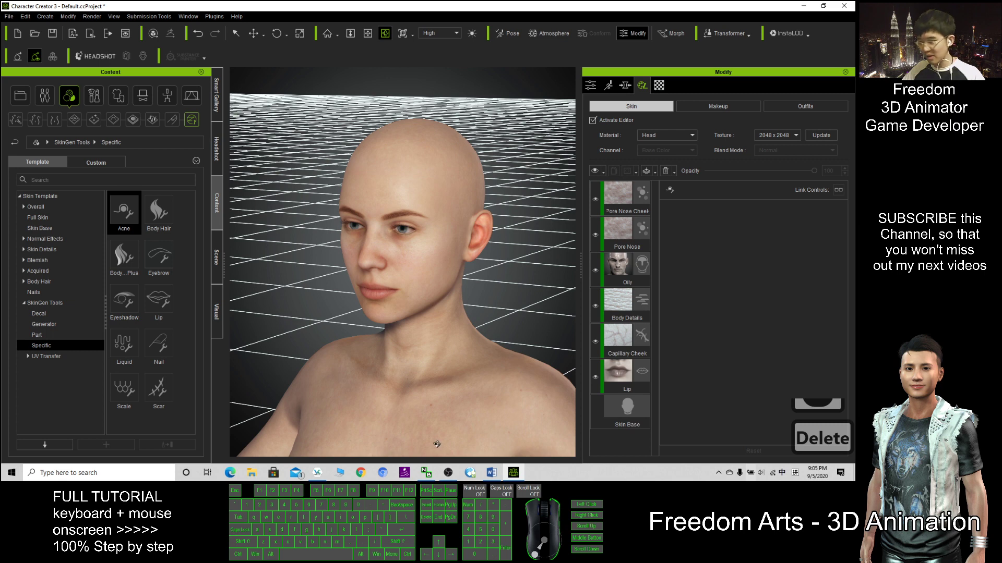
Check the tool comparison in Word, then return to Character Creator and apply the Specific category's Body Hair tool to the head only.
{"action": "left_click", "coordinate": [492, 473]}
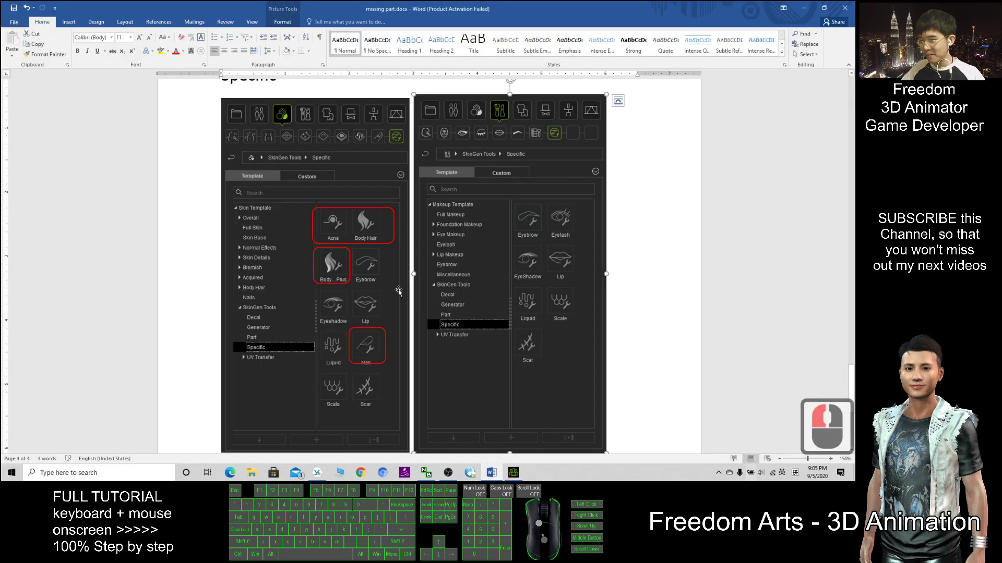
{"action": "left_click", "coordinate": [521, 473]}
{"action": "left_click_drag", "start_coordinate": [157, 212], "coordinate": [432, 209]}
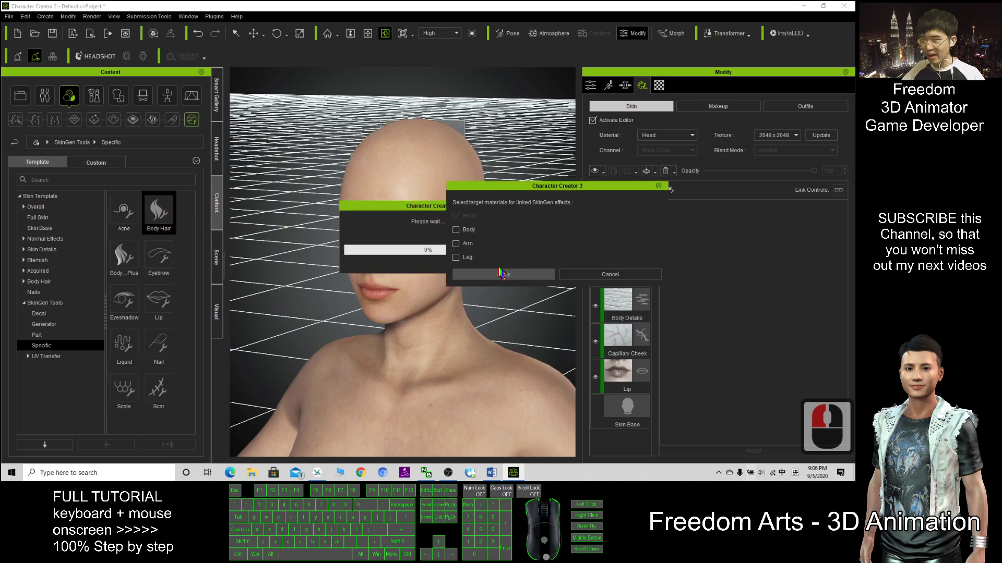
{"action": "left_click", "coordinate": [500, 274]}
{"action": "left_click", "coordinate": [499, 274]}
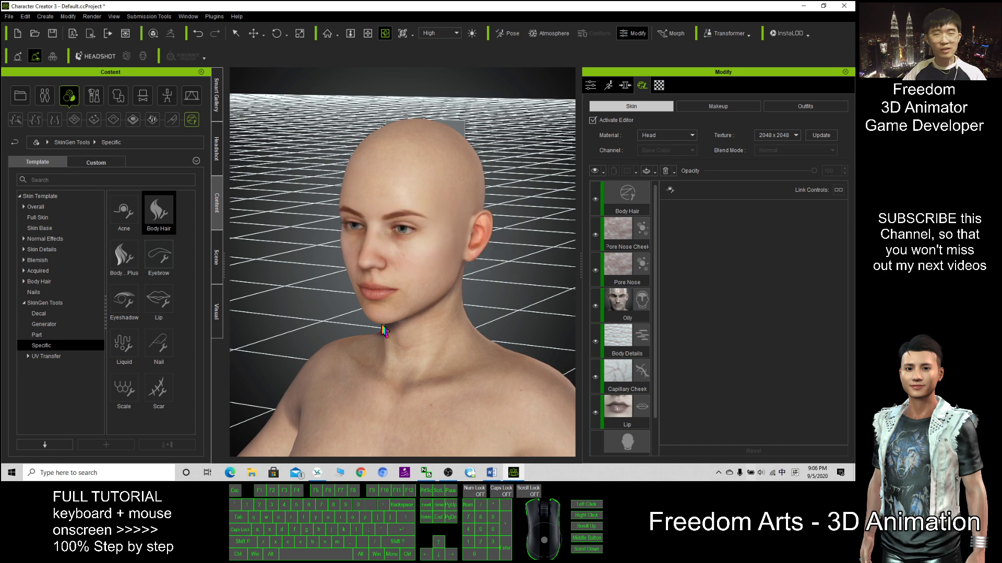
Examine the curled body hair pattern around the mouth, chin and cheek up close and from several angles.
{"action": "scroll", "coordinate": [413, 314], "scroll_direction": "up", "scroll_amount": 3}
{"action": "left_click_drag", "start_coordinate": [496, 294], "coordinate": [467, 334]}
{"action": "scroll", "coordinate": [424, 315], "scroll_direction": "up", "scroll_amount": 4}
{"action": "scroll", "coordinate": [442, 318], "scroll_direction": "down", "scroll_amount": 5}
{"action": "key", "text": "c"}
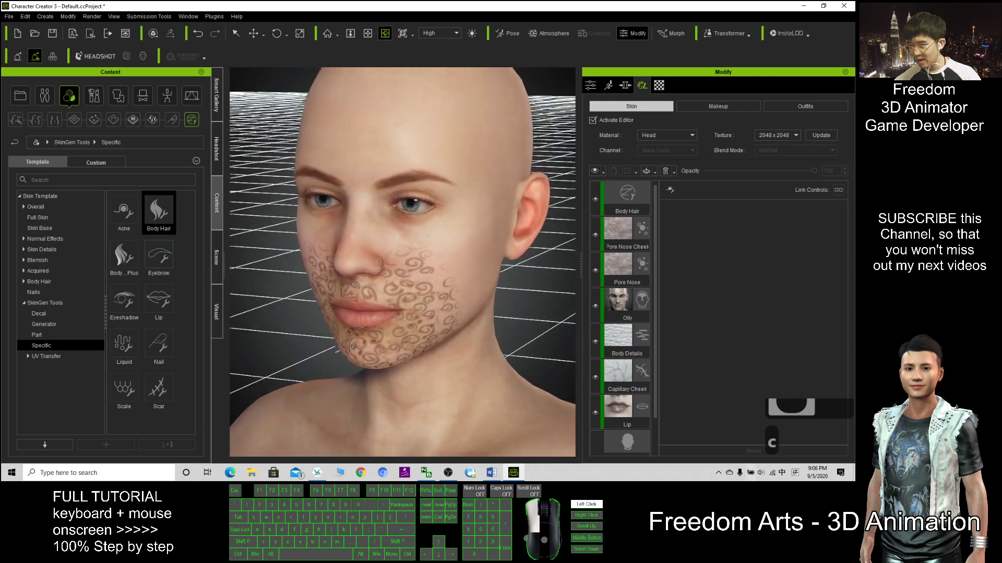
{"action": "scroll", "coordinate": [470, 334], "scroll_direction": "down", "scroll_amount": 7}
{"action": "left_click_drag", "start_coordinate": [448, 338], "coordinate": [584, 347]}
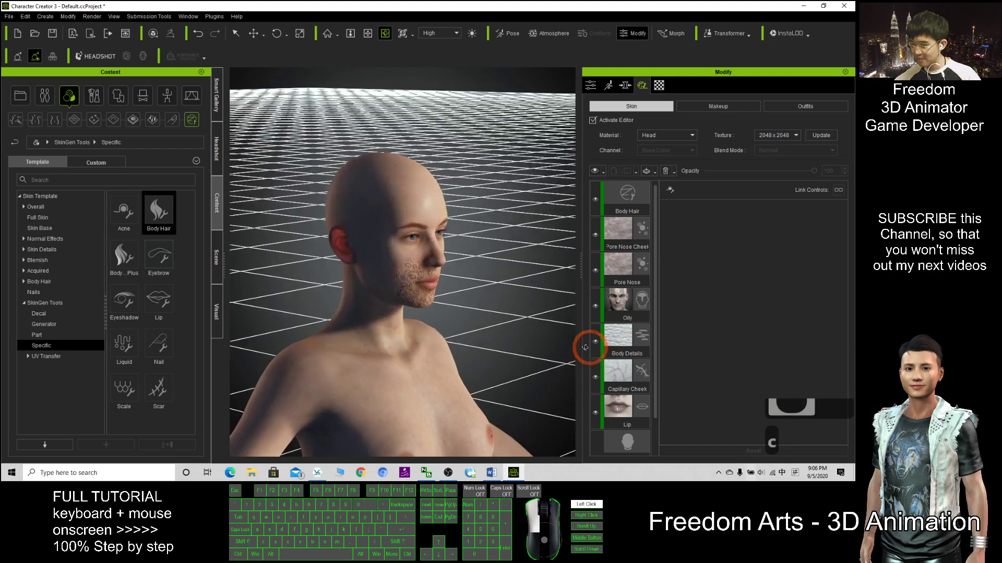
{"action": "scroll", "coordinate": [475, 324], "scroll_direction": "up", "scroll_amount": 10}
{"action": "scroll", "coordinate": [476, 324], "scroll_direction": "up", "scroll_amount": 2}
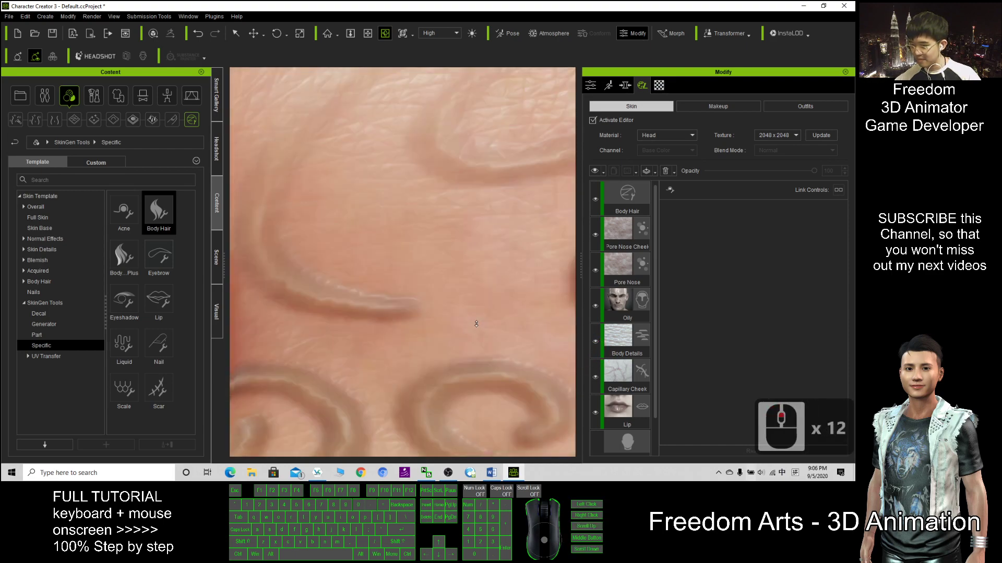
{"action": "scroll", "coordinate": [476, 324], "scroll_direction": "down", "scroll_amount": 2}
{"action": "key", "text": "x"}
{"action": "left_click_drag", "start_coordinate": [476, 324], "coordinate": [324, 296]}
{"action": "key", "text": "c"}
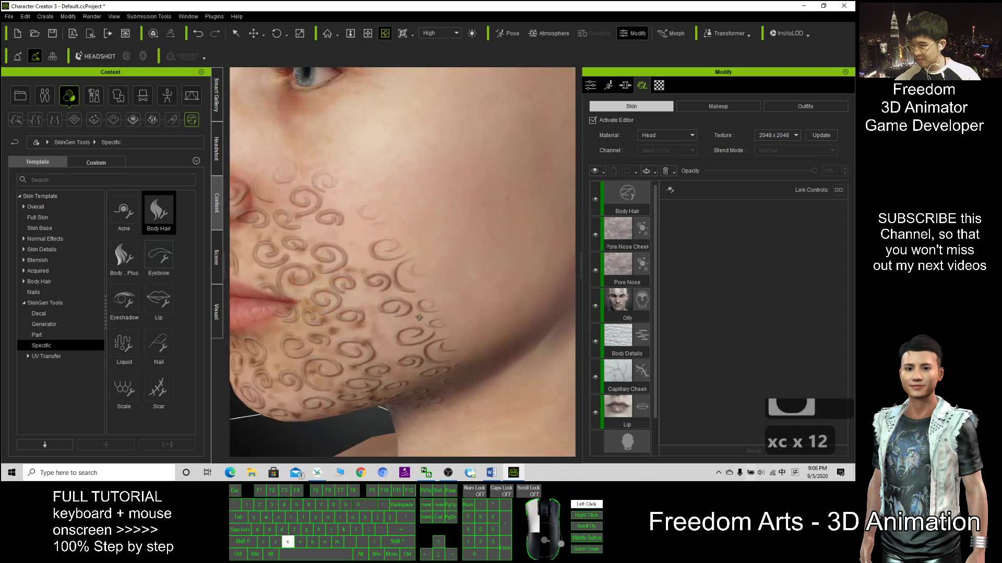
{"action": "scroll", "coordinate": [325, 296], "scroll_direction": "down", "scroll_amount": 2}
Select the Body Hair layer and set its Pore color opacity to 0.00.
{"action": "left_click", "coordinate": [627, 198]}
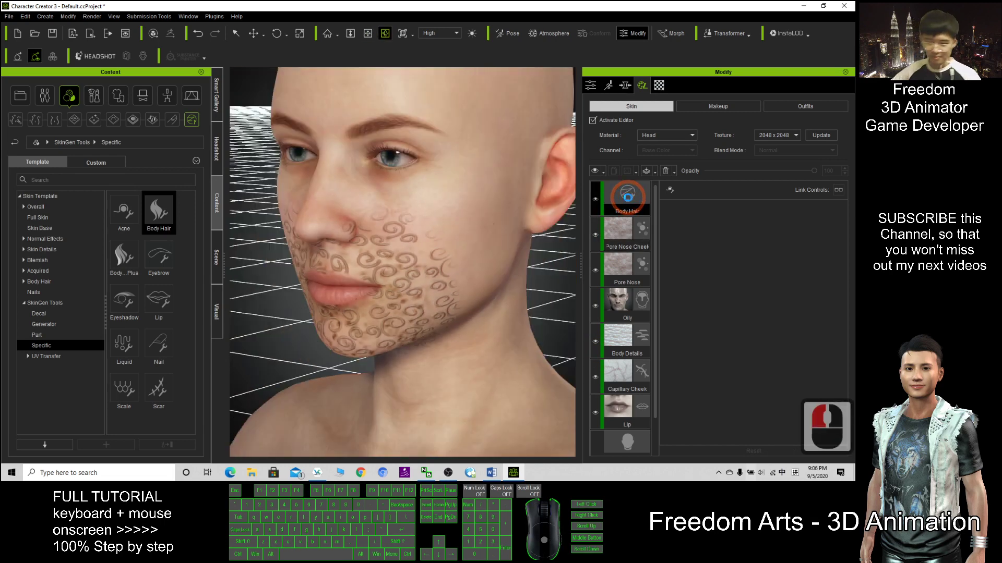
{"action": "scroll", "coordinate": [785, 329], "scroll_direction": "down", "scroll_amount": 6}
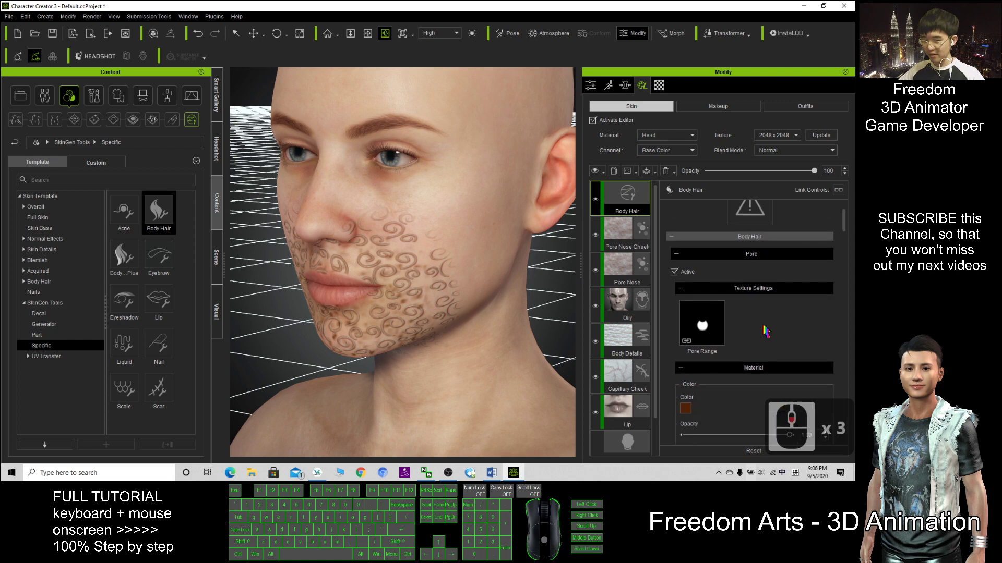
{"action": "left_click_drag", "start_coordinate": [790, 330], "coordinate": [685, 337]}
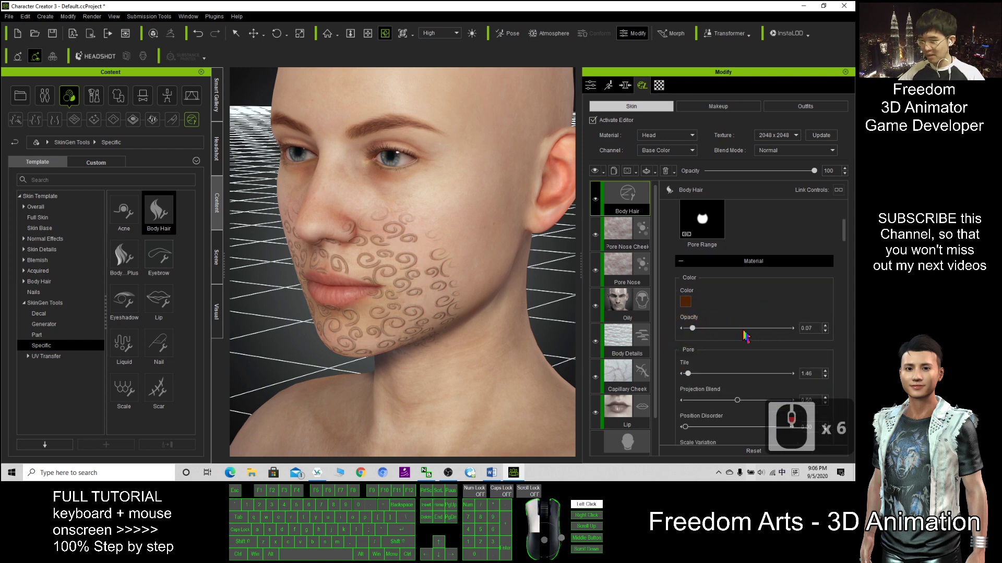
{"action": "left_click_drag", "start_coordinate": [790, 329], "coordinate": [630, 342]}
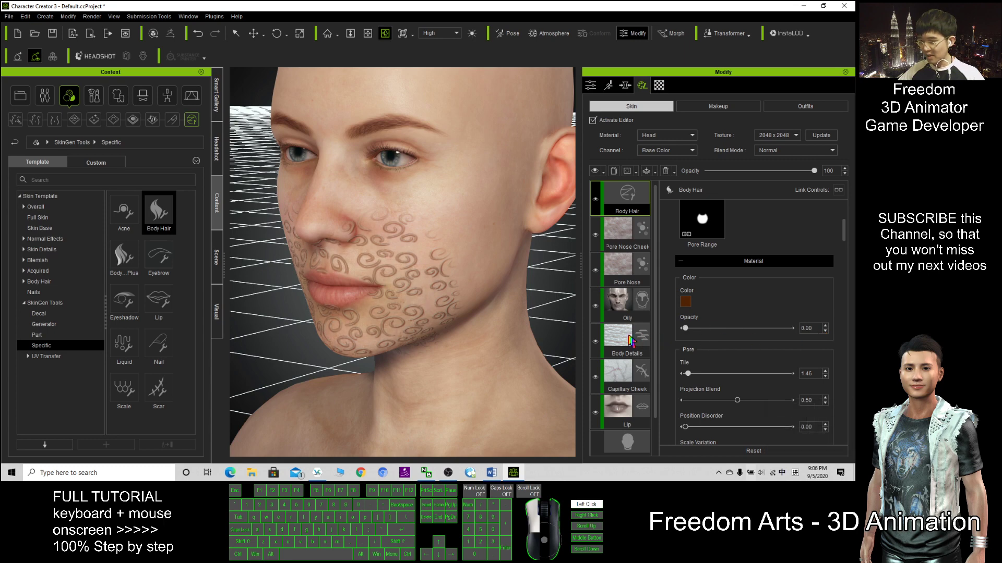
Set the Body Hair layer's Pore color opacity to 1.00 and the Pore Tile to 11.24.
{"action": "left_click_drag", "start_coordinate": [795, 334], "coordinate": [850, 336]}
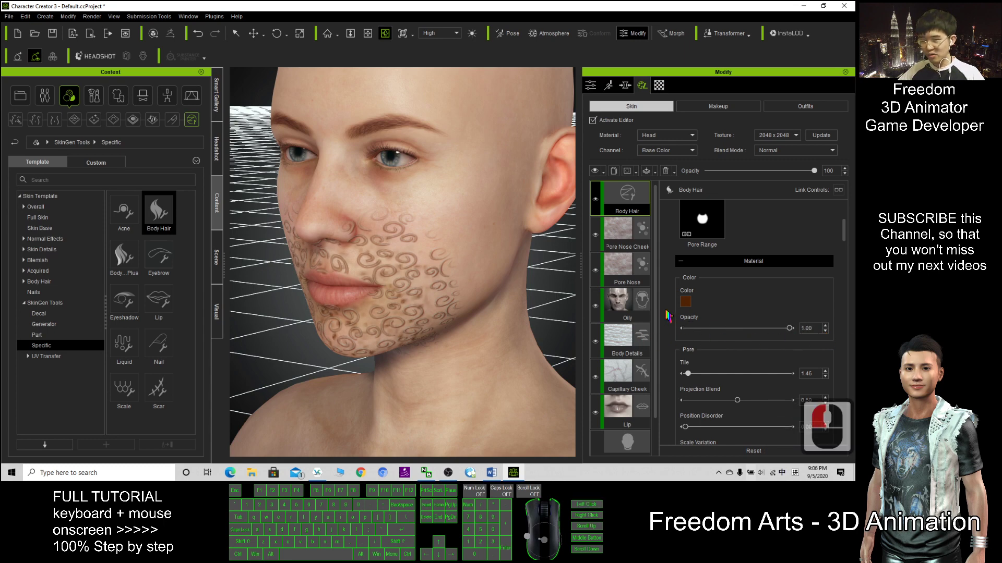
{"action": "scroll", "coordinate": [712, 317], "scroll_direction": "down", "scroll_amount": 2}
{"action": "left_click_drag", "start_coordinate": [688, 320], "coordinate": [700, 349]}
{"action": "scroll", "coordinate": [722, 342], "scroll_direction": "down", "scroll_amount": 2}
{"action": "scroll", "coordinate": [461, 334], "scroll_direction": "up", "scroll_amount": 5}
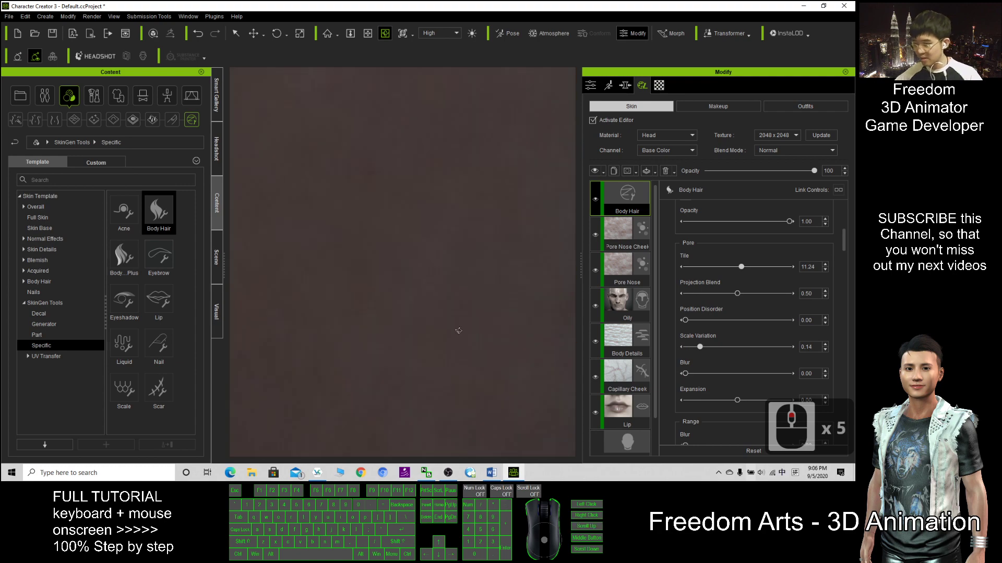
{"action": "scroll", "coordinate": [458, 331], "scroll_direction": "down", "scroll_amount": 3}
{"action": "scroll", "coordinate": [391, 311], "scroll_direction": "down", "scroll_amount": 1}
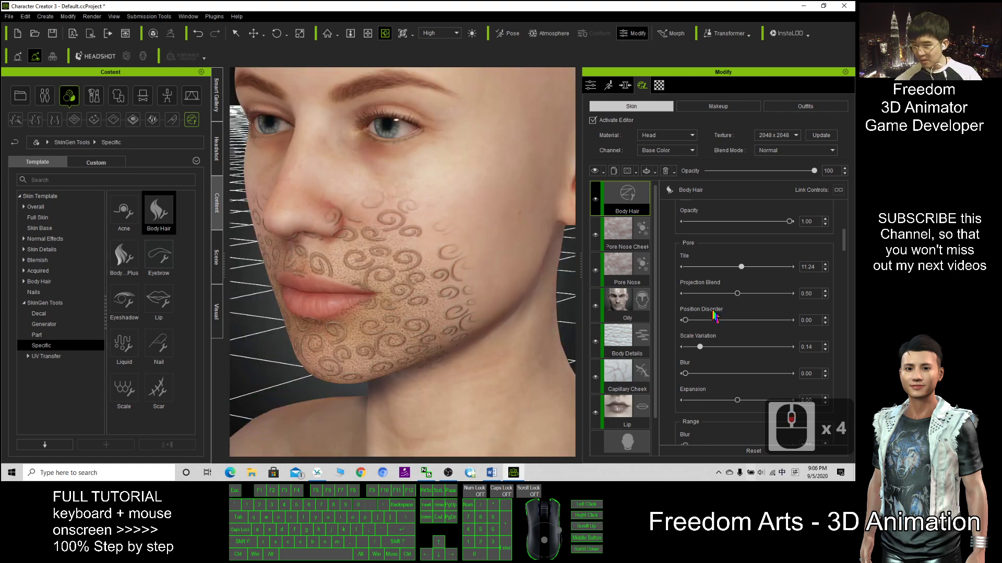
Set the Pore Projection Blend to 0.00 and the Pore Tile to 10.83, checking the pattern from the other side of the face.
{"action": "left_click_drag", "start_coordinate": [737, 298], "coordinate": [682, 295]}
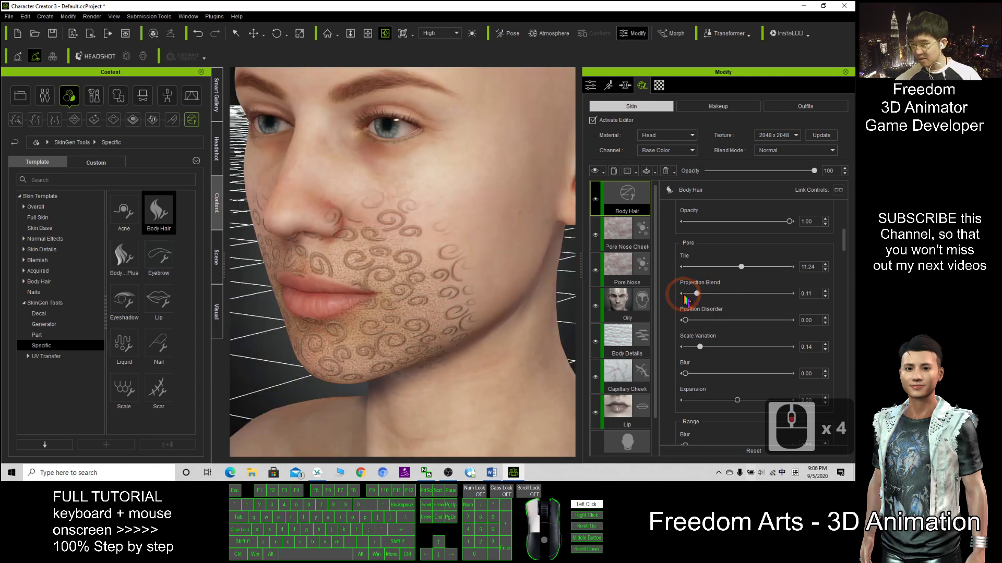
{"action": "left_click_drag", "start_coordinate": [734, 270], "coordinate": [688, 271]}
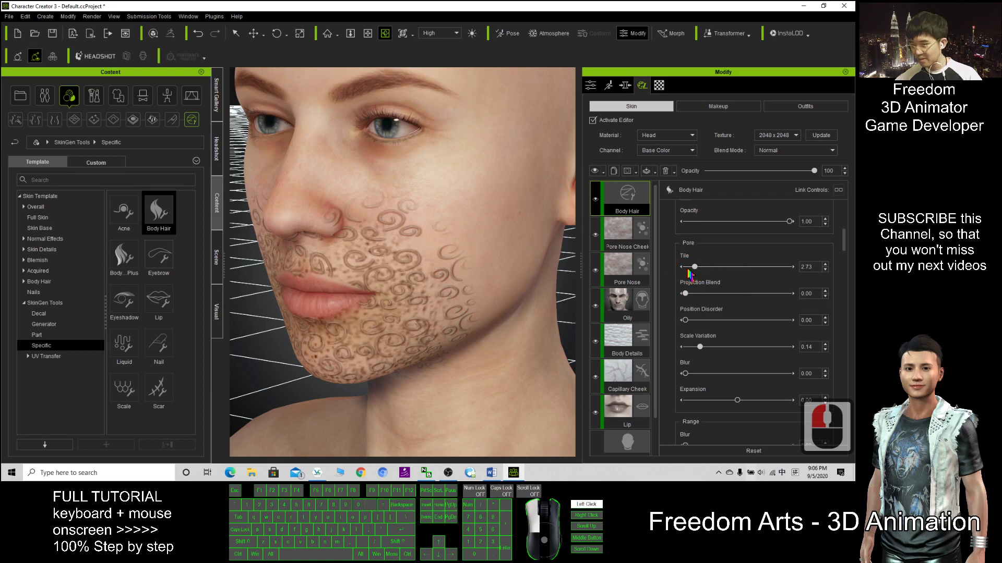
{"action": "mouse_move", "coordinate": [753, 275]}
{"action": "left_mouse_down"}
{"action": "mouse_move", "coordinate": [787, 277]}
{"action": "mouse_move", "coordinate": [735, 272]}
{"action": "left_mouse_up"}
{"action": "key", "text": "c"}
{"action": "left_click_drag", "start_coordinate": [376, 332], "coordinate": [600, 336]}
{"action": "scroll", "coordinate": [510, 334], "scroll_direction": "down", "scroll_amount": 2}
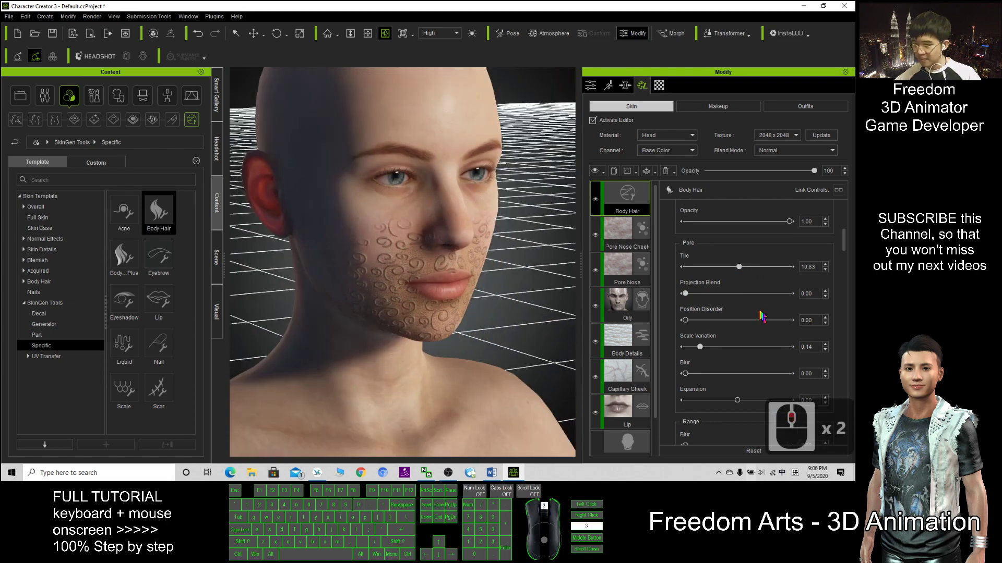
Inspect the pores around the mouth up close, then set the Pore section's Range Blur to 6.43.
{"action": "scroll", "coordinate": [762, 316], "scroll_direction": "up", "scroll_amount": 7}
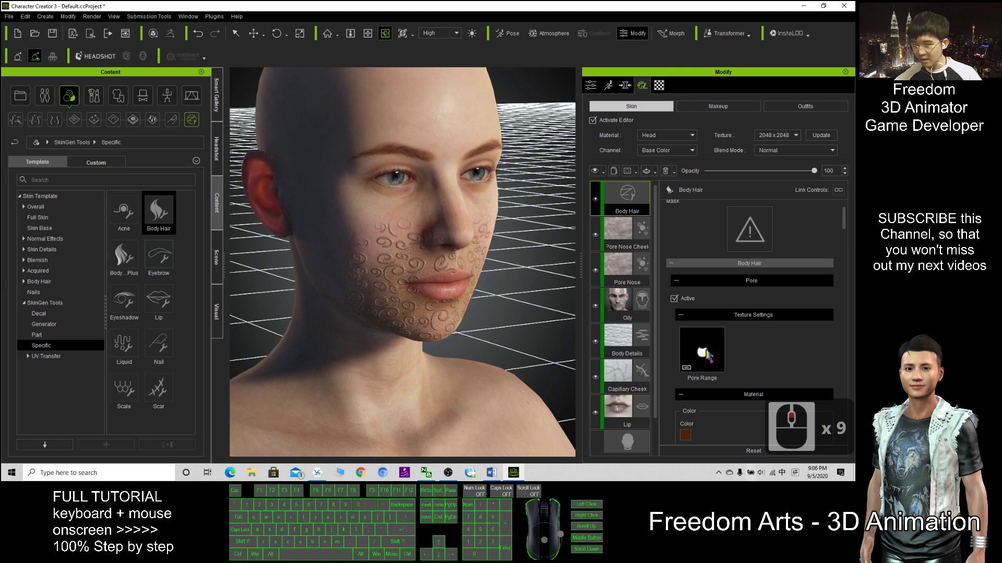
{"action": "key", "text": "c"}
{"action": "left_click_drag", "start_coordinate": [514, 308], "coordinate": [357, 232]}
{"action": "scroll", "coordinate": [356, 232], "scroll_direction": "up", "scroll_amount": 4}
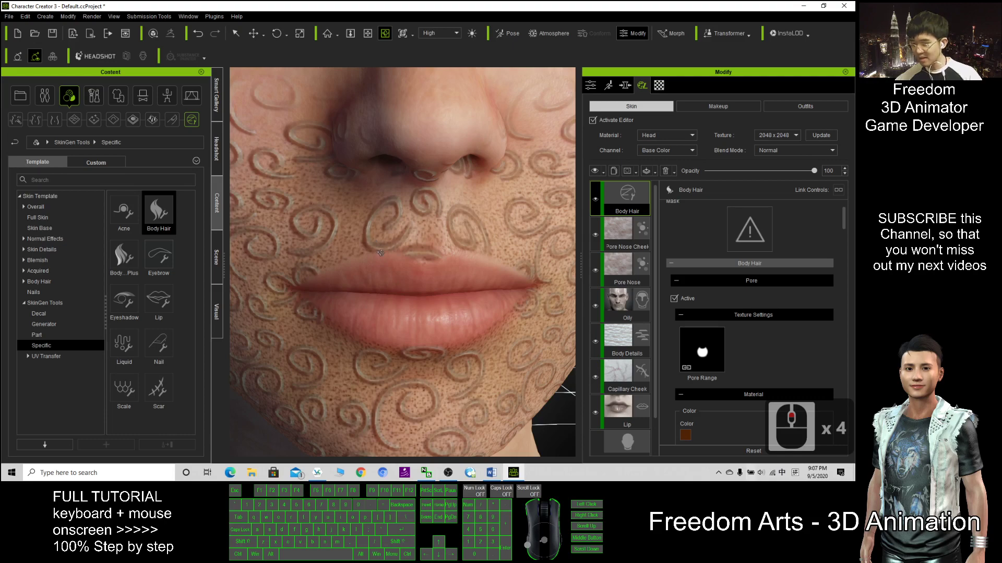
{"action": "scroll", "coordinate": [373, 241], "scroll_direction": "down", "scroll_amount": 5}
{"action": "left_click_drag", "start_coordinate": [373, 241], "coordinate": [403, 294]}
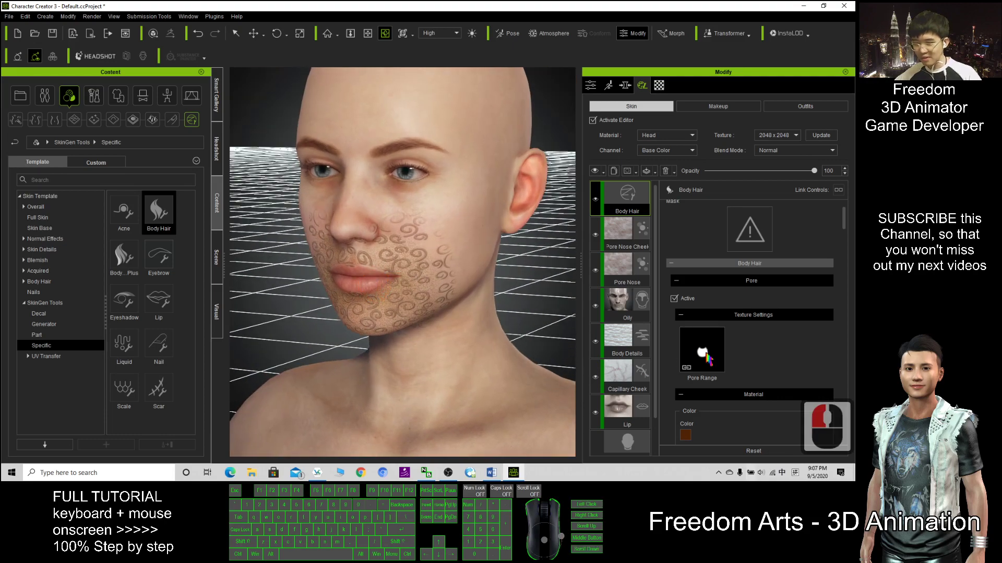
{"action": "scroll", "coordinate": [708, 358], "scroll_direction": "down", "scroll_amount": 11}
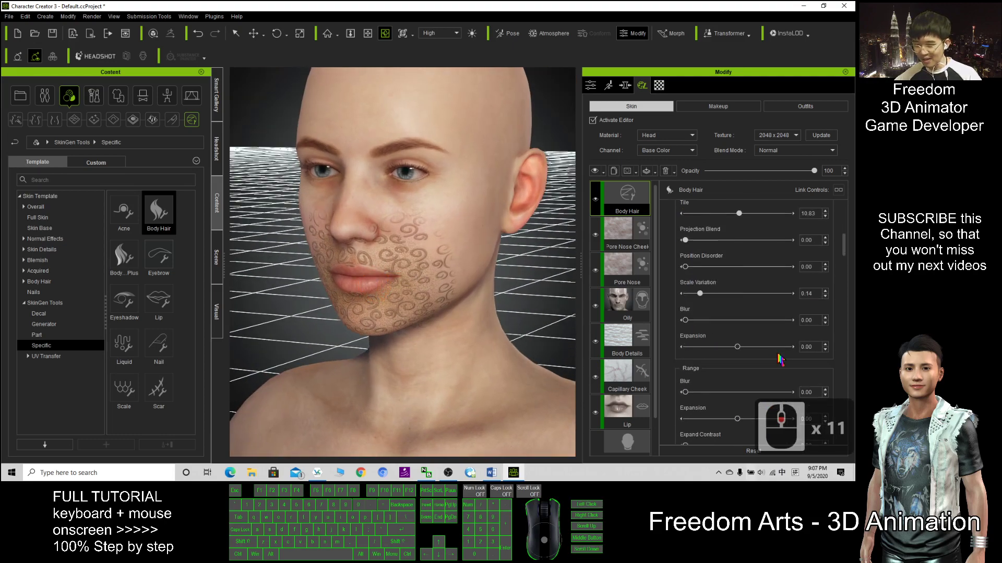
{"action": "scroll", "coordinate": [705, 344], "scroll_direction": "down", "scroll_amount": 3}
{"action": "left_click_drag", "start_coordinate": [688, 315], "coordinate": [756, 322]}
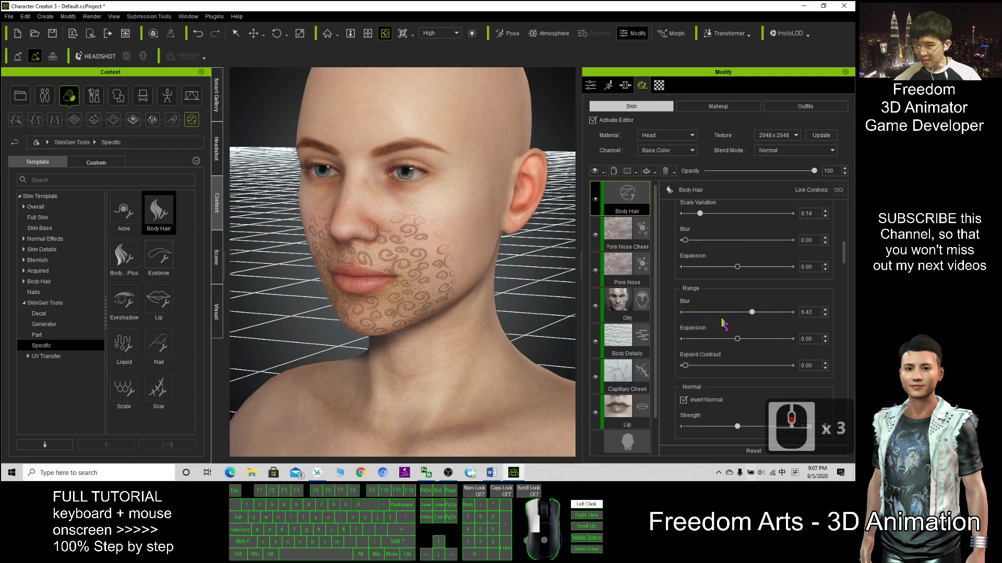
Adjust the Hair section's color, setting Expansion to 1.00 and changing the color opacity.
{"action": "scroll", "coordinate": [690, 324], "scroll_direction": "up", "scroll_amount": 10}
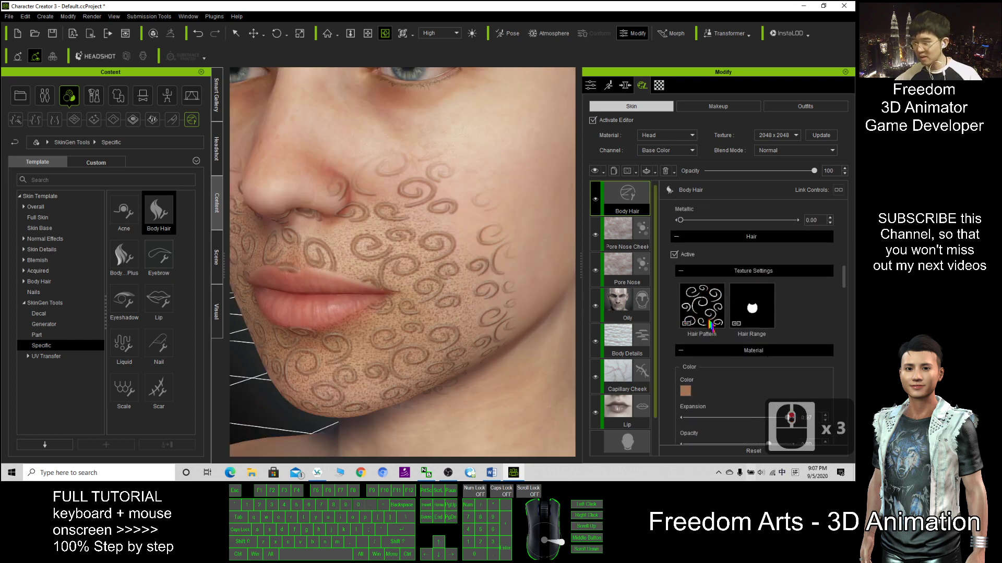
{"action": "scroll", "coordinate": [713, 324], "scroll_direction": "down", "scroll_amount": 5}
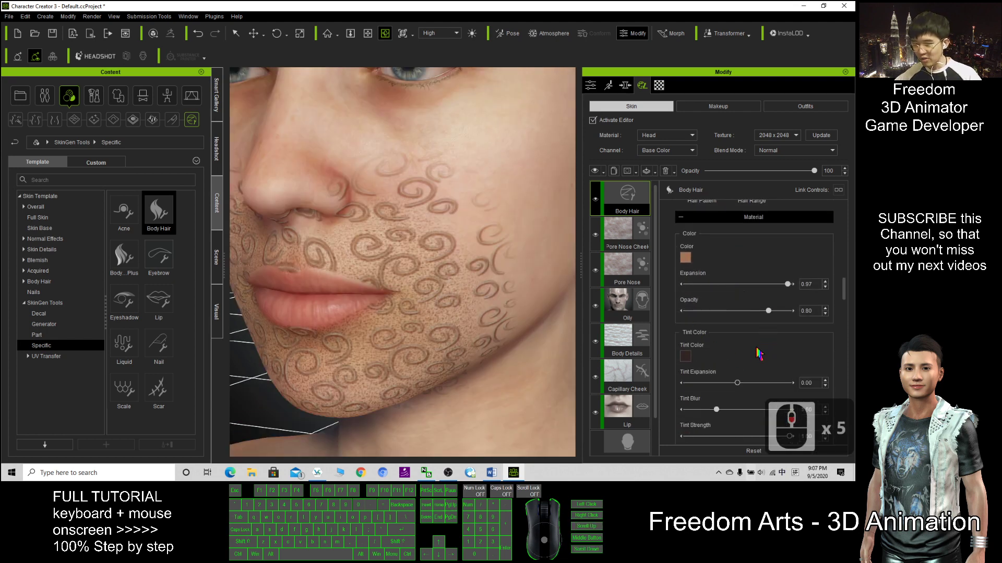
{"action": "left_click_drag", "start_coordinate": [771, 312], "coordinate": [625, 291]}
Set the Hair section's Hair Blur to 0.45.
{"action": "scroll", "coordinate": [803, 303], "scroll_direction": "down", "scroll_amount": 5}
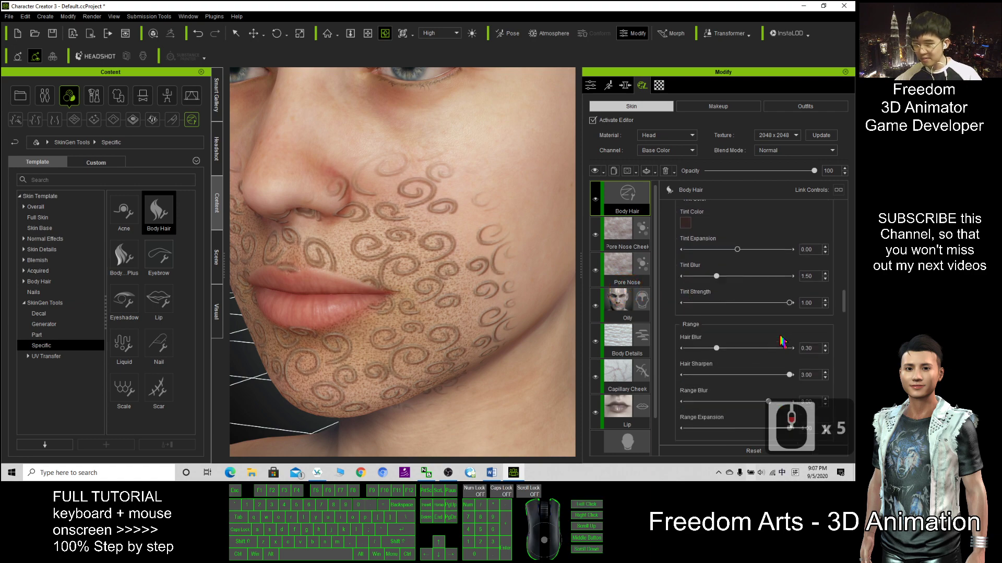
{"action": "left_click_drag", "start_coordinate": [716, 349], "coordinate": [743, 355]}
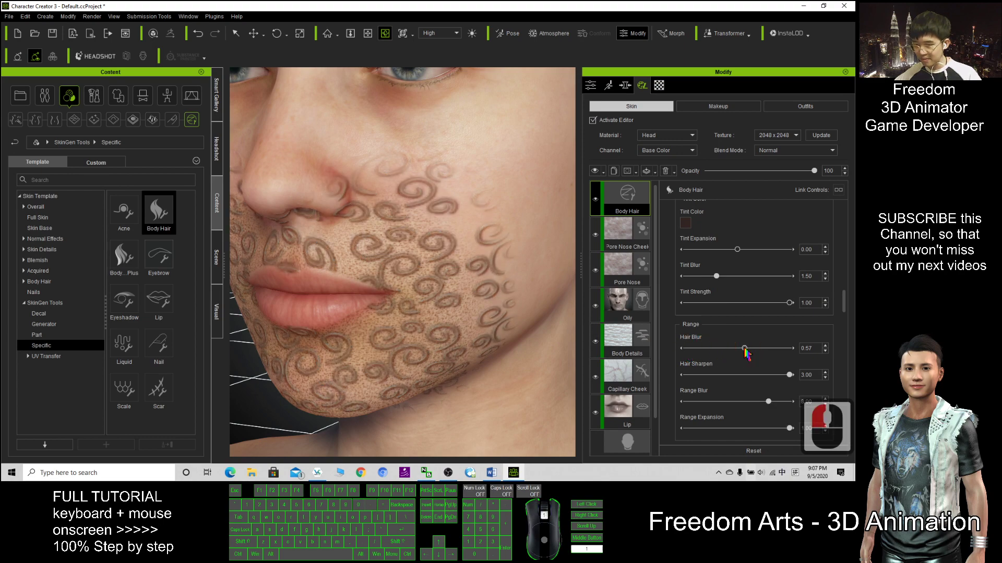
{"action": "scroll", "coordinate": [757, 347], "scroll_direction": "down", "scroll_amount": 6}
{"action": "scroll", "coordinate": [833, 334], "scroll_direction": "down", "scroll_amount": 6}
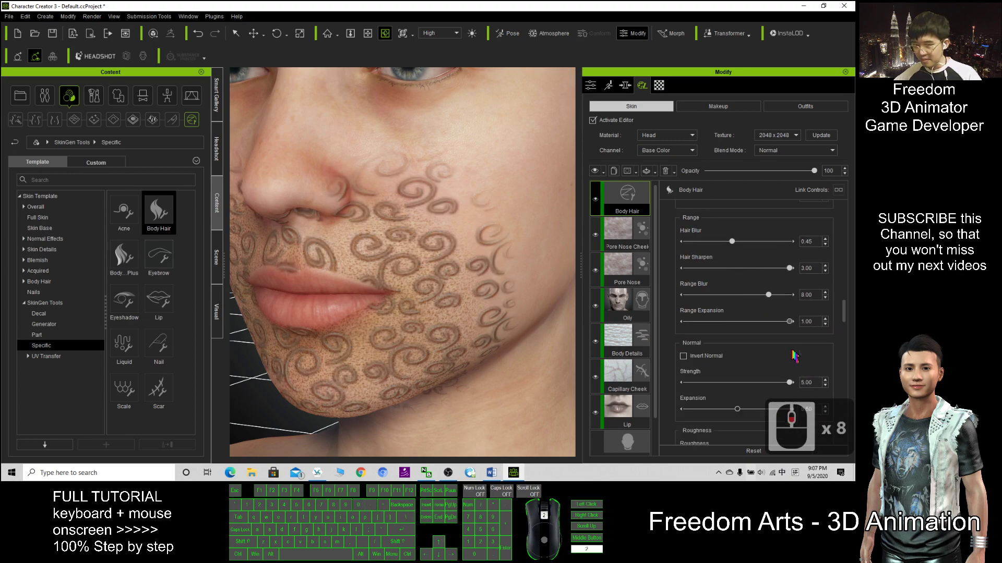
Try higher Micro Normal strength and a Metallic value of 1.00 on the hair, then return both to 0.00.
{"action": "scroll", "coordinate": [786, 369], "scroll_direction": "down", "scroll_amount": 4}
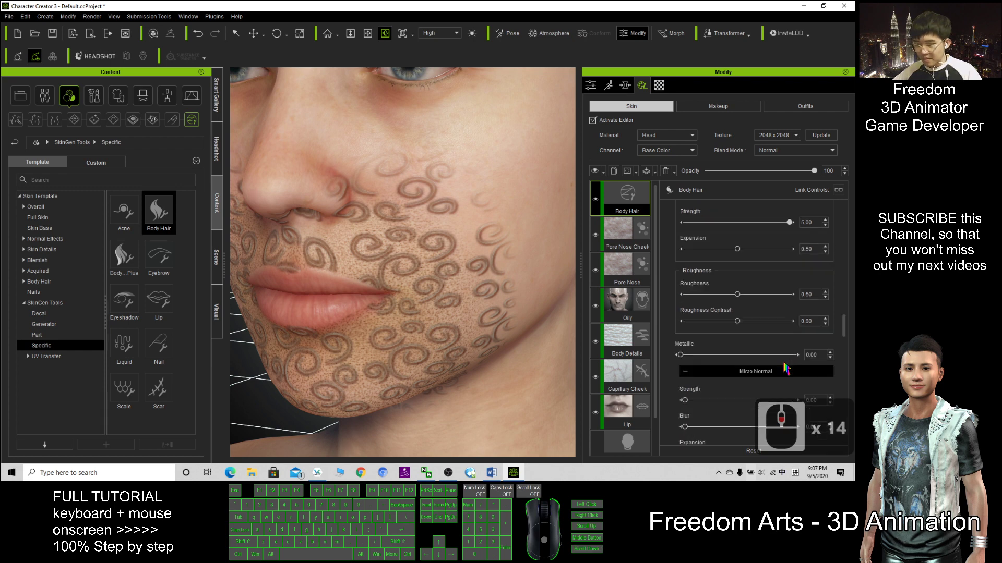
{"action": "left_click_drag", "start_coordinate": [685, 350], "coordinate": [781, 348]}
{"action": "left_click", "coordinate": [683, 348]}
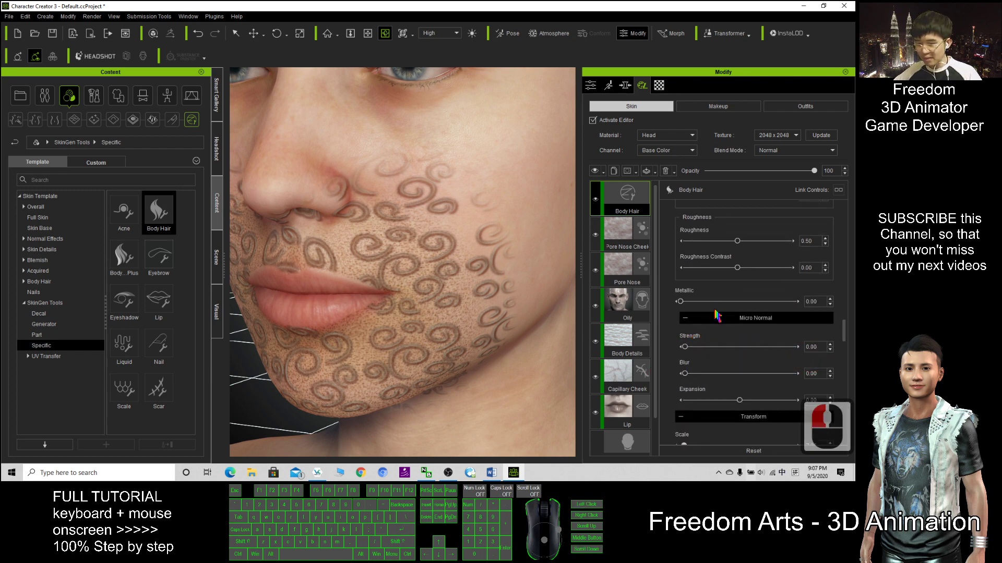
{"action": "left_click_drag", "start_coordinate": [682, 305], "coordinate": [814, 307]}
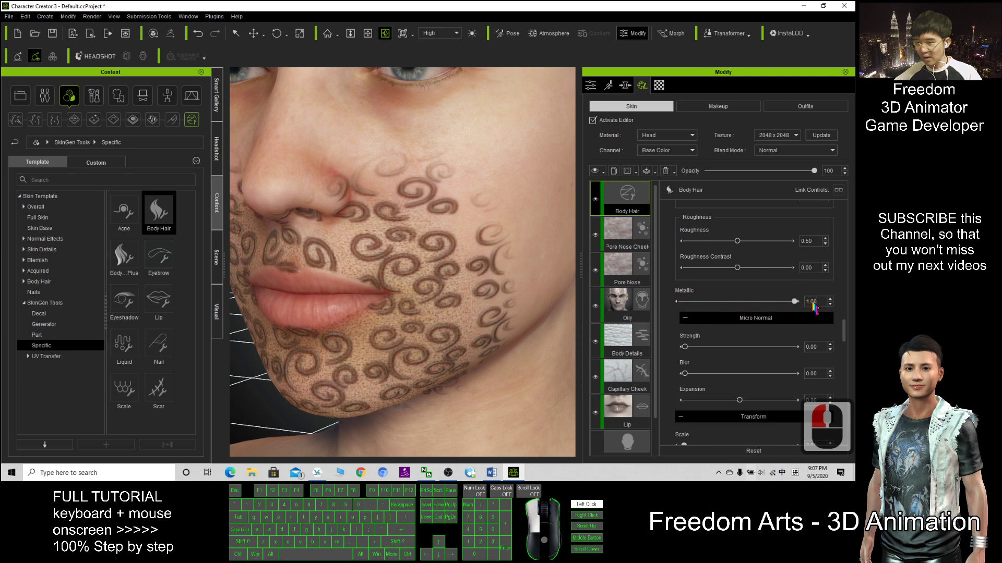
{"action": "left_click_drag", "start_coordinate": [719, 306], "coordinate": [662, 305]}
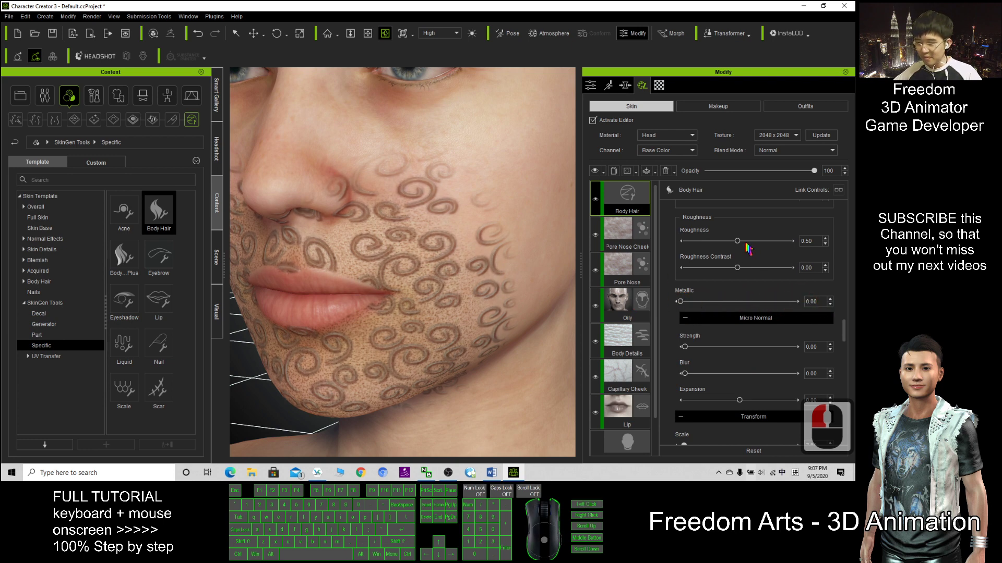
Set the Hair section's Roughness to 0.00 and check the shine on the curls.
{"action": "left_click_drag", "start_coordinate": [737, 241], "coordinate": [643, 254]}
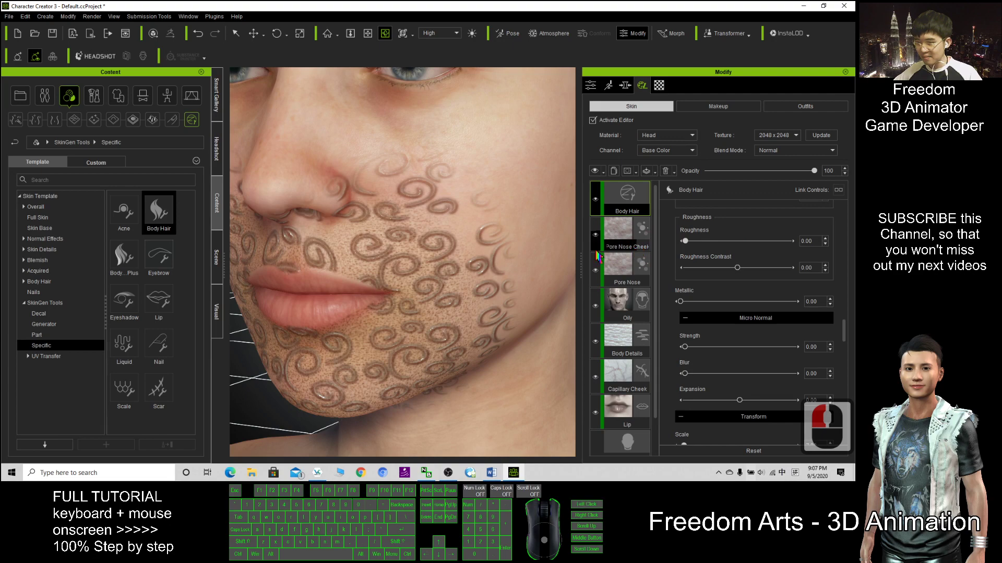
{"action": "scroll", "coordinate": [537, 252], "scroll_direction": "up", "scroll_amount": 2}
{"action": "scroll", "coordinate": [521, 256], "scroll_direction": "down", "scroll_amount": 2}
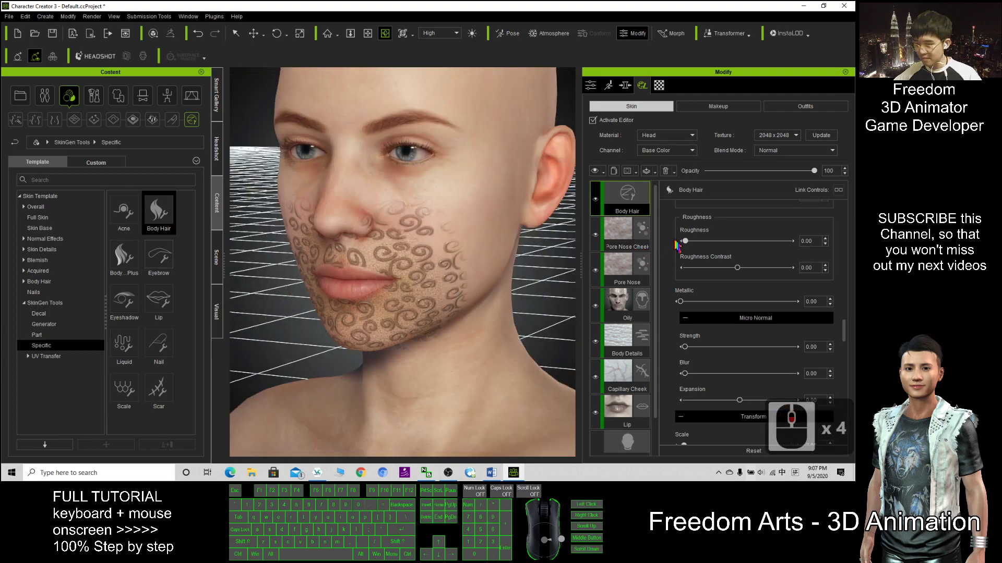
Try a hair Transform Scale of 1.00, then set it to 4.16 and check the pattern on the face.
{"action": "scroll", "coordinate": [763, 307], "scroll_direction": "down", "scroll_amount": 3}
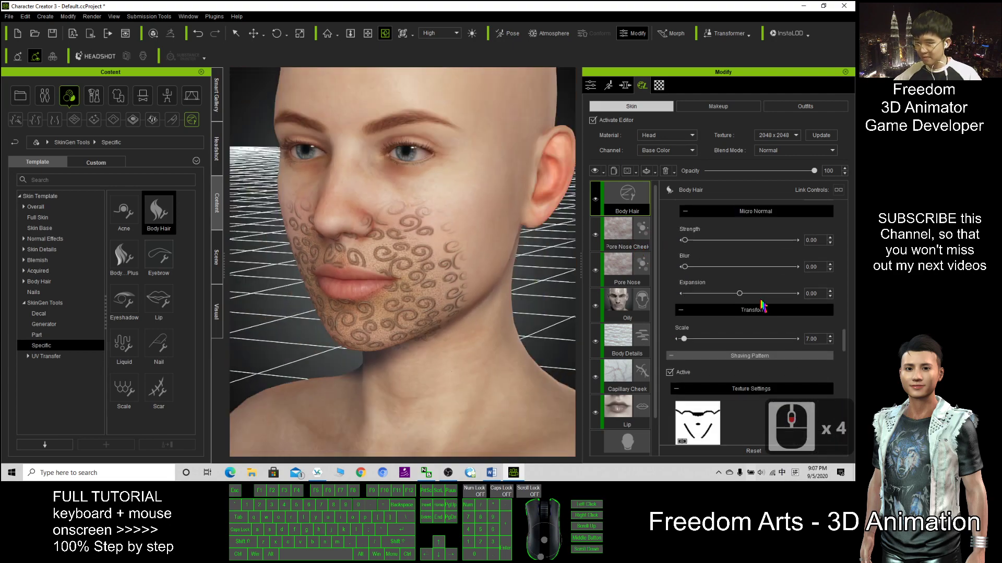
{"action": "scroll", "coordinate": [762, 306], "scroll_direction": "down", "scroll_amount": 3}
{"action": "mouse_move", "coordinate": [685, 263]}
{"action": "left_mouse_down"}
{"action": "mouse_move", "coordinate": [753, 261]}
{"action": "mouse_move", "coordinate": [660, 266]}
{"action": "left_mouse_up"}
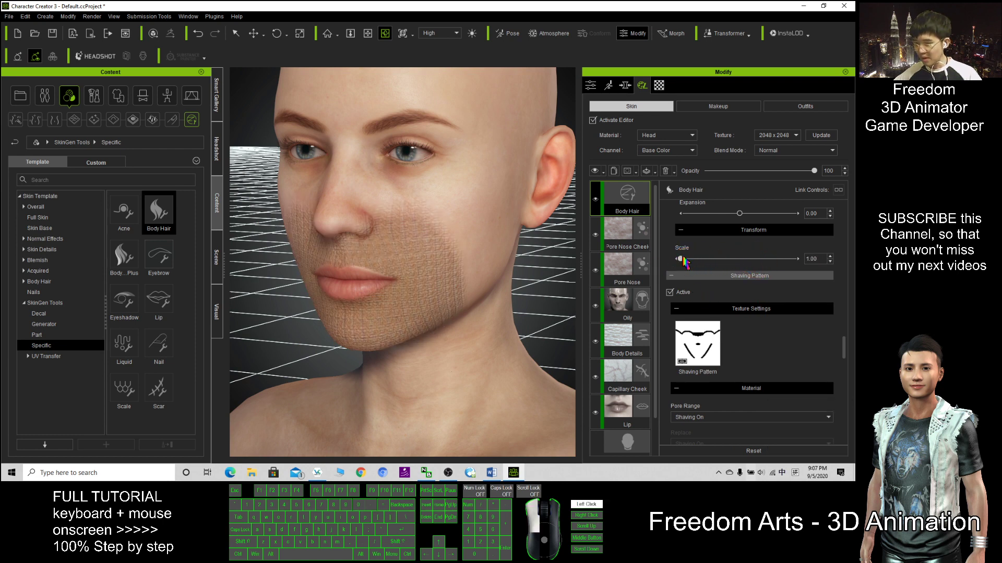
{"action": "left_click_drag", "start_coordinate": [682, 263], "coordinate": [682, 263]}
{"action": "scroll", "coordinate": [439, 277], "scroll_direction": "up", "scroll_amount": 6}
{"action": "scroll", "coordinate": [440, 277], "scroll_direction": "down", "scroll_amount": 5}
{"action": "key", "text": "c"}
{"action": "left_click_drag", "start_coordinate": [439, 276], "coordinate": [620, 317]}
{"action": "left_click_drag", "start_coordinate": [521, 336], "coordinate": [381, 342]}
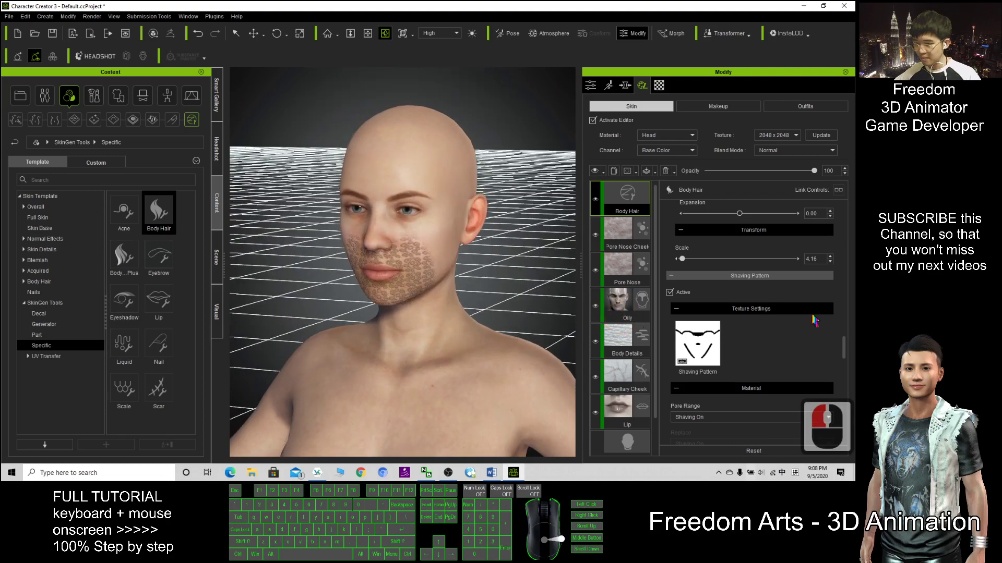
Review the Body Hair layer's Shaving Pattern, texture and hair settings, and examine the curl pattern beside the mouth up close.
{"action": "scroll", "coordinate": [802, 328], "scroll_direction": "down", "scroll_amount": 7}
{"action": "scroll", "coordinate": [802, 328], "scroll_direction": "down", "scroll_amount": 20}
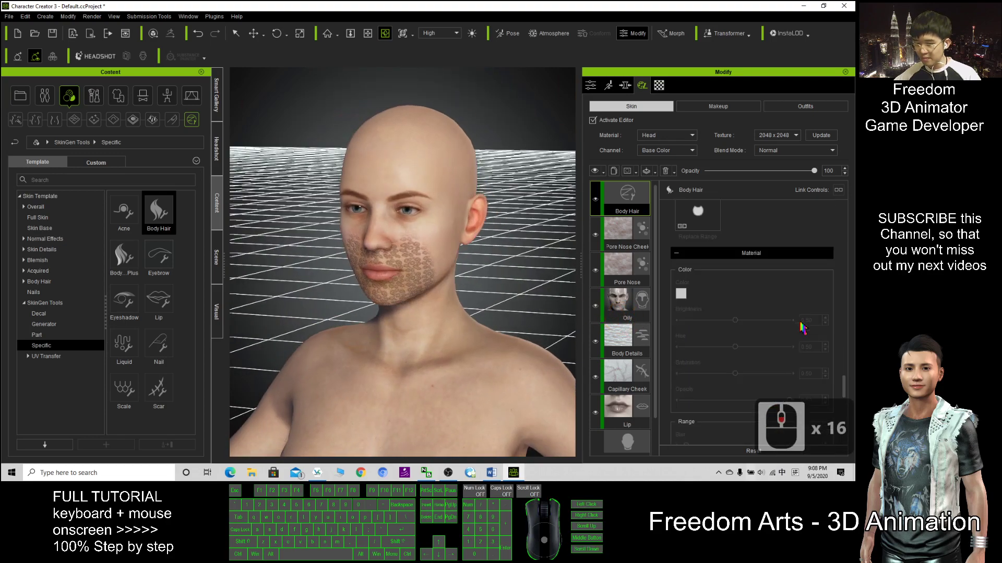
{"action": "scroll", "coordinate": [802, 328], "scroll_direction": "down", "scroll_amount": 10}
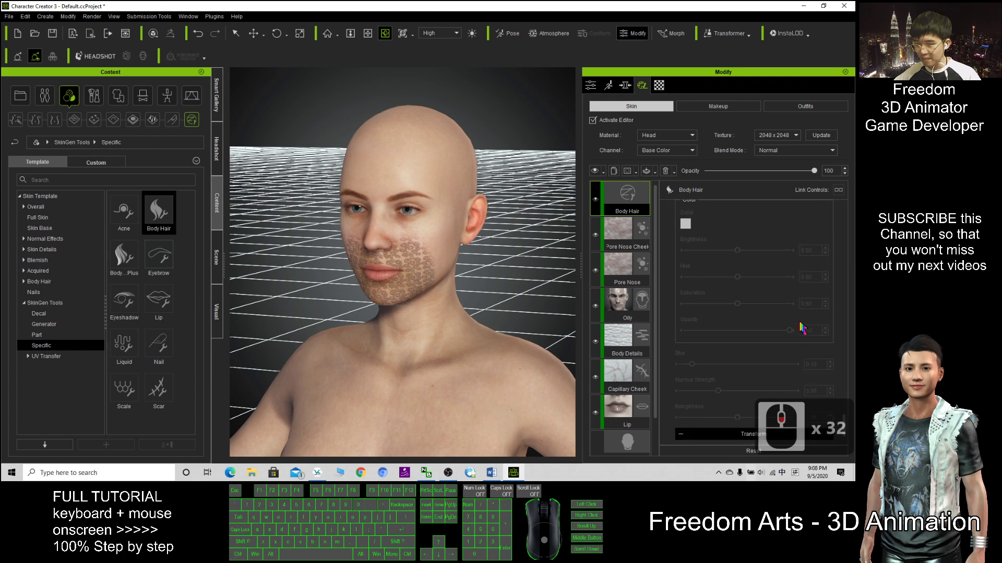
{"action": "scroll", "coordinate": [757, 335], "scroll_direction": "up", "scroll_amount": 17}
{"action": "scroll", "coordinate": [754, 335], "scroll_direction": "up", "scroll_amount": 20}
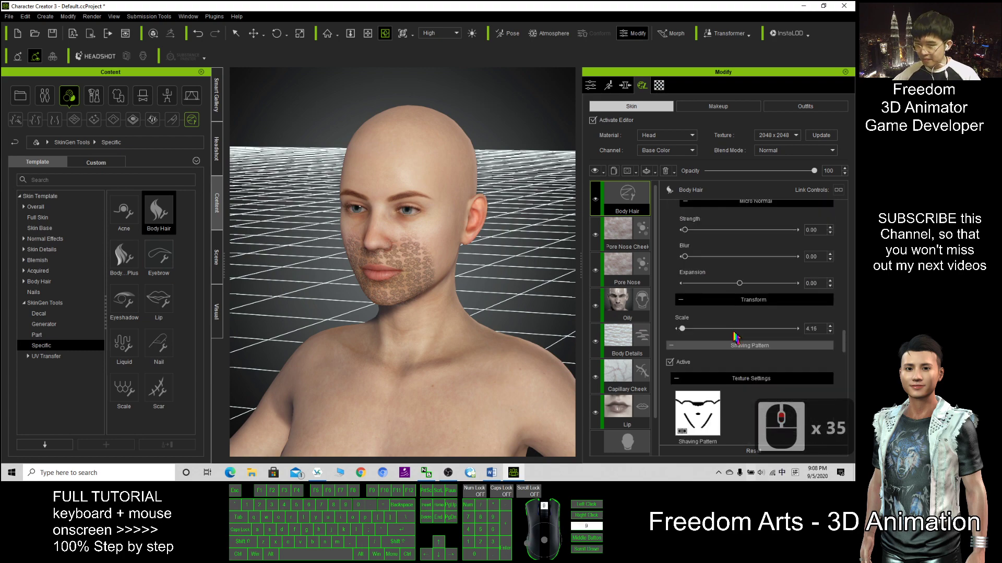
{"action": "scroll", "coordinate": [445, 267], "scroll_direction": "up", "scroll_amount": 4}
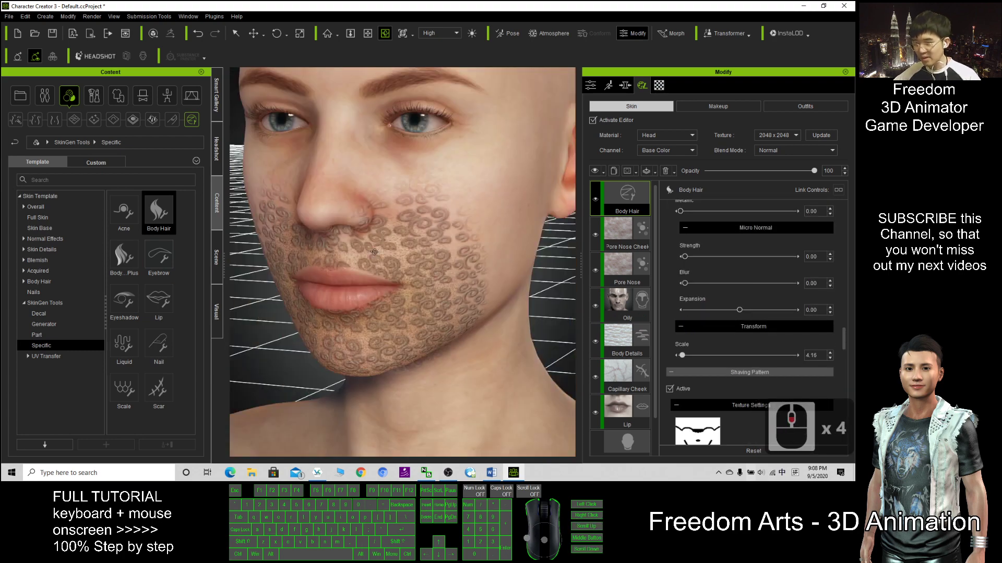
{"action": "scroll", "coordinate": [427, 241], "scroll_direction": "up", "scroll_amount": 3}
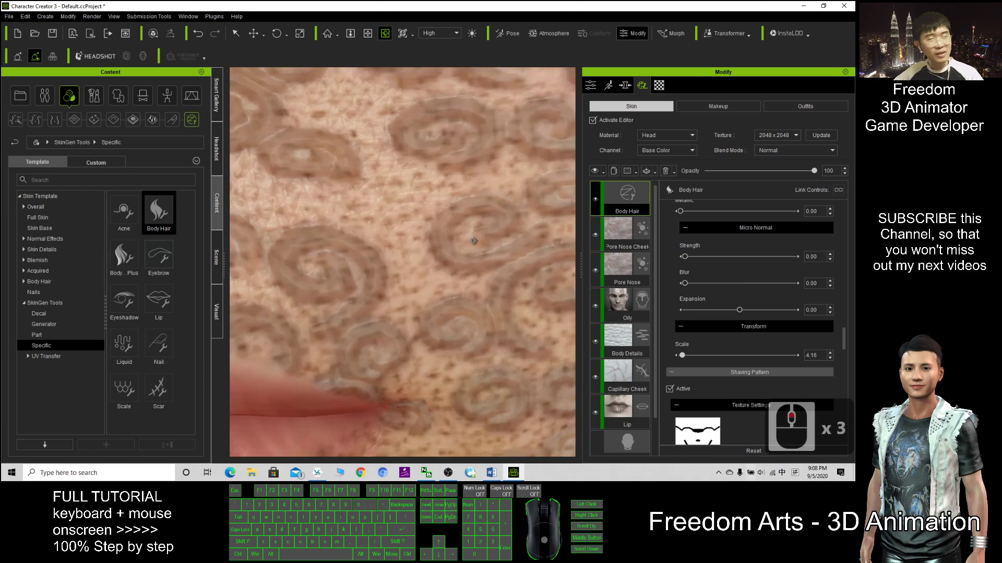
{"action": "scroll", "coordinate": [778, 282], "scroll_direction": "up", "scroll_amount": 9}
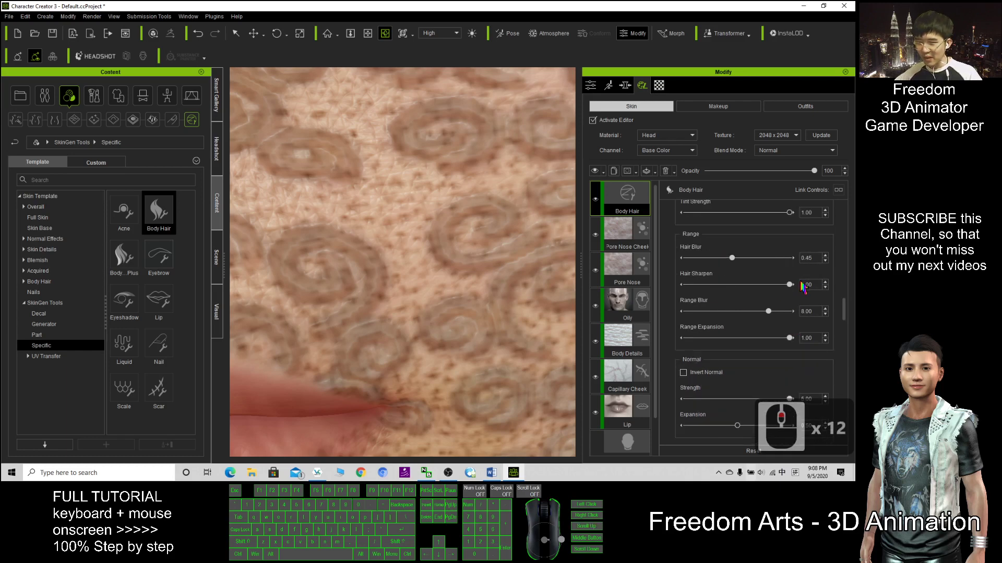
{"action": "scroll", "coordinate": [790, 282], "scroll_direction": "up", "scroll_amount": 4}
{"action": "scroll", "coordinate": [750, 294], "scroll_direction": "up", "scroll_amount": 4}
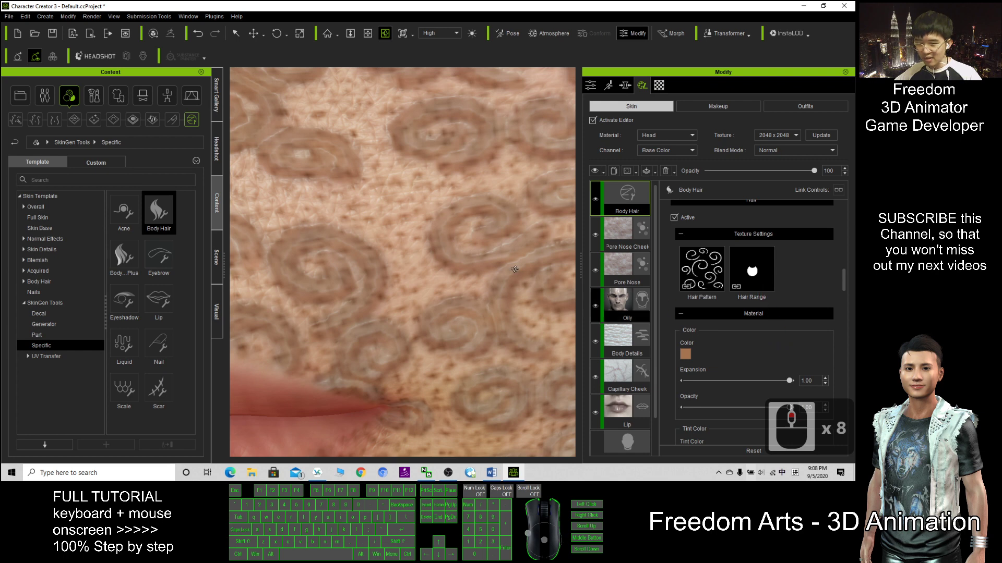
{"action": "scroll", "coordinate": [409, 217], "scroll_direction": "down", "scroll_amount": 3}
{"action": "scroll", "coordinate": [749, 324], "scroll_direction": "up", "scroll_amount": 7}
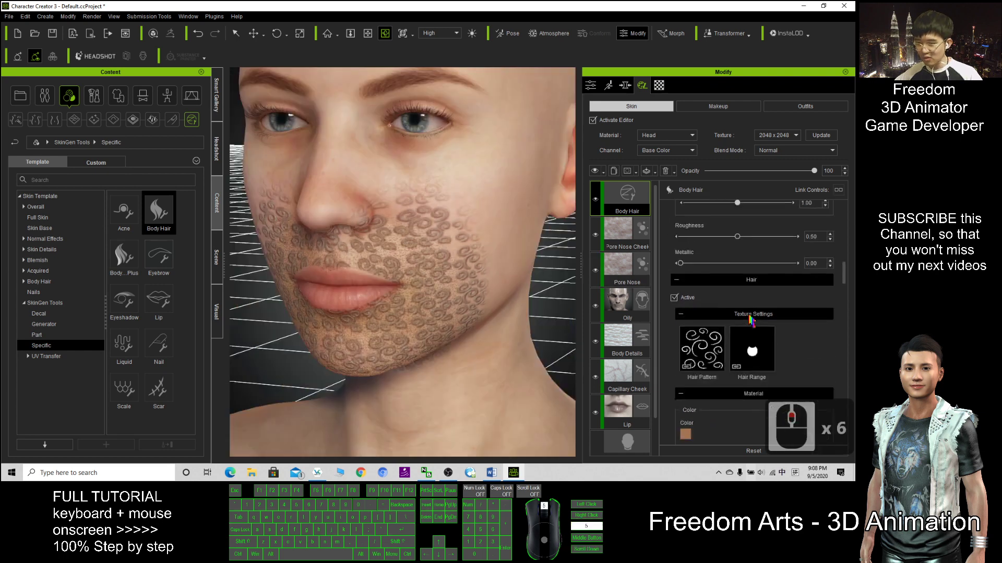
Delete the Body Hair layer from the head's skin layers.
{"action": "left_click", "coordinate": [635, 201]}
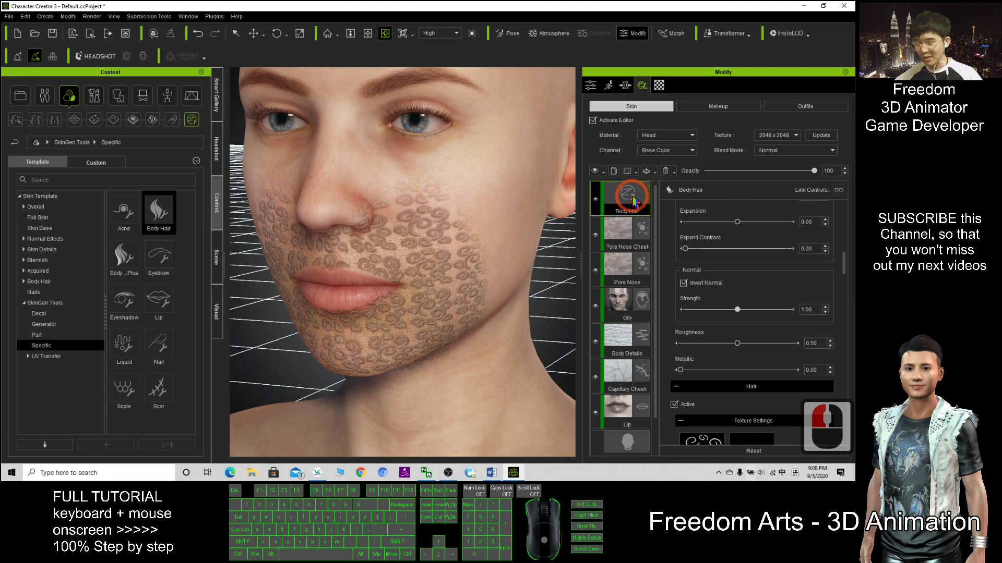
{"action": "key", "text": "Delete"}
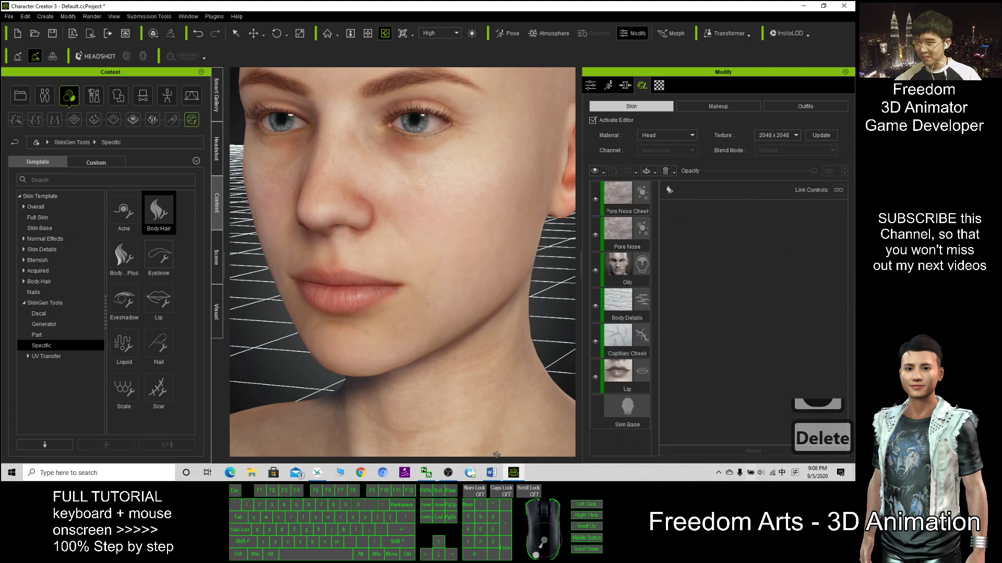
Consult the Word list of Specific tools, then apply the Body Hair Plus effect to the head only, without linked body parts.
{"action": "left_click", "coordinate": [491, 472]}
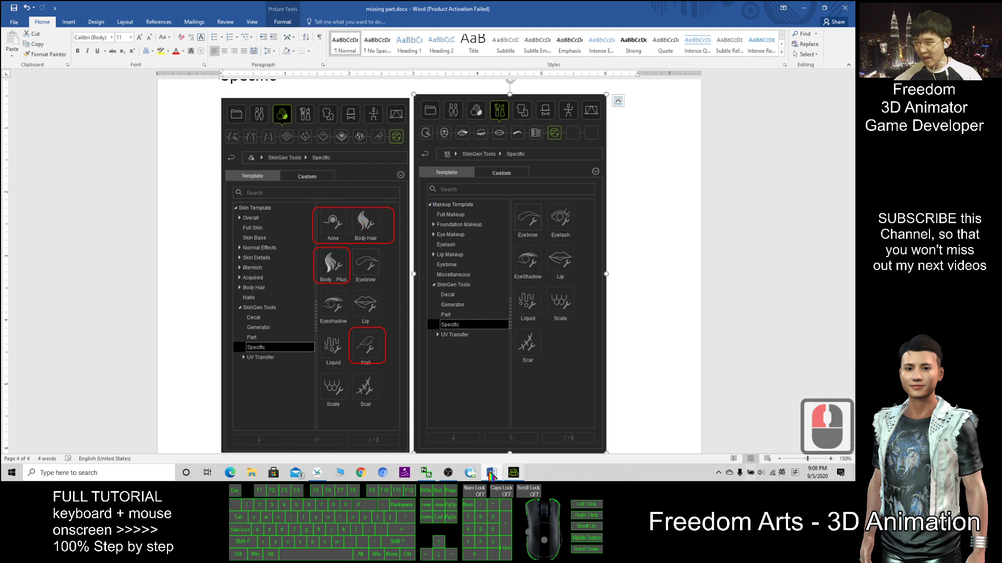
{"action": "left_click", "coordinate": [513, 473]}
{"action": "left_click_drag", "start_coordinate": [124, 255], "coordinate": [377, 224]}
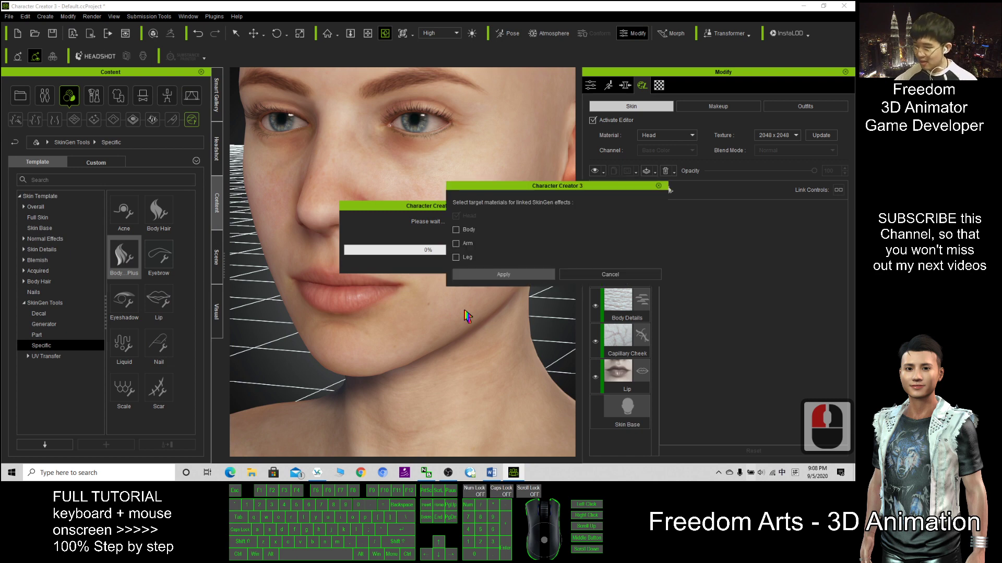
{"action": "left_click", "coordinate": [507, 274]}
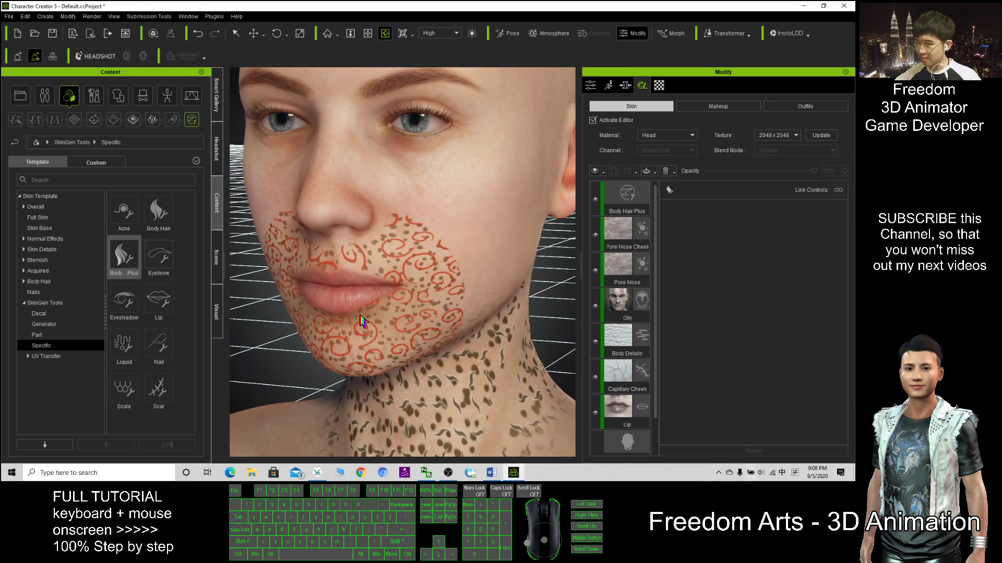
Examine the Body Hair Plus patterns on the scalp, lower face and neck from several angles.
{"action": "scroll", "coordinate": [302, 331], "scroll_direction": "down", "scroll_amount": 9}
{"action": "left_click", "coordinate": [271, 333]}
{"action": "left_click", "coordinate": [273, 334]}
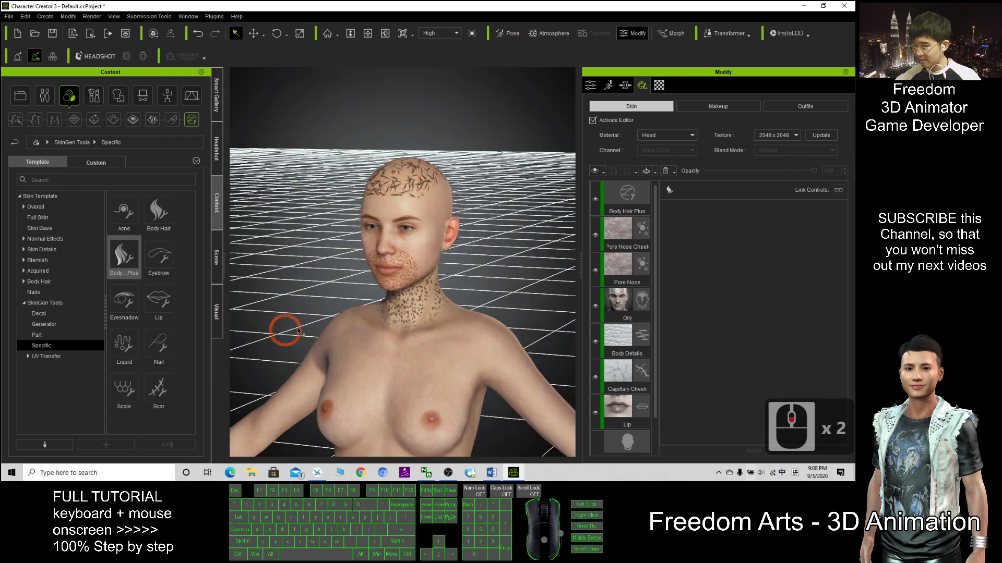
{"action": "scroll", "coordinate": [321, 303], "scroll_direction": "up", "scroll_amount": 6}
{"action": "key", "text": "c"}
{"action": "left_click_drag", "start_coordinate": [307, 216], "coordinate": [375, 136]}
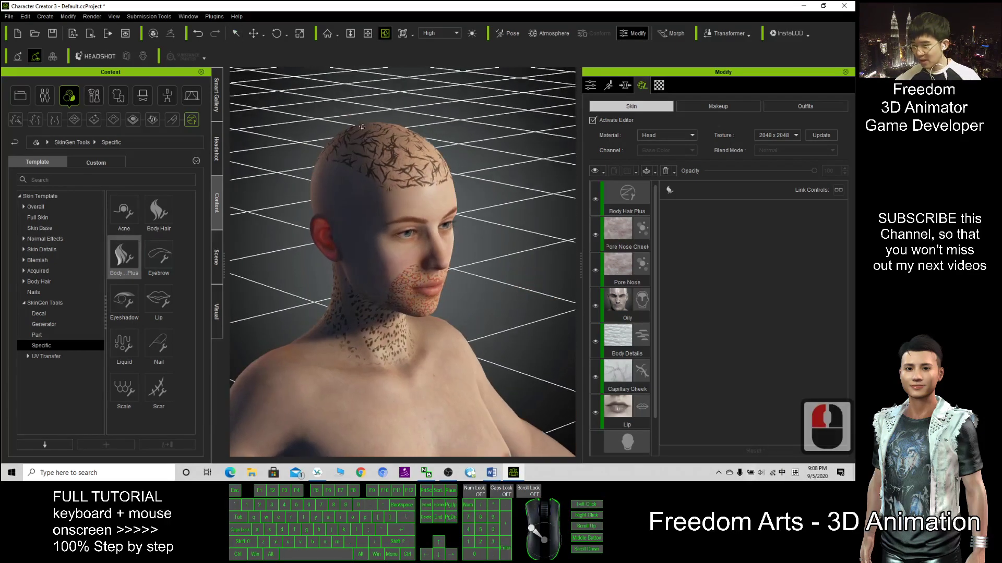
{"action": "left_click_drag", "start_coordinate": [297, 219], "coordinate": [399, 290]}
{"action": "scroll", "coordinate": [354, 293], "scroll_direction": "up", "scroll_amount": 5}
{"action": "key", "text": "c"}
Set the Body Hair 1 pore colour of the Body Hair Plus layer to green #118a62 and try a lower pore opacity.
{"action": "left_click", "coordinate": [629, 195]}
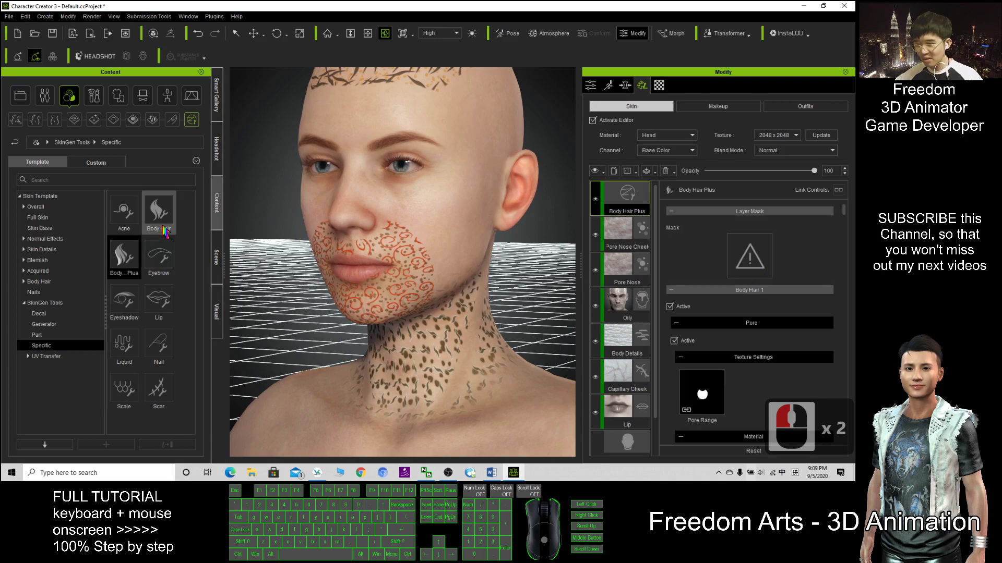
{"action": "scroll", "coordinate": [760, 319], "scroll_direction": "down", "scroll_amount": 7}
{"action": "left_click", "coordinate": [685, 290]}
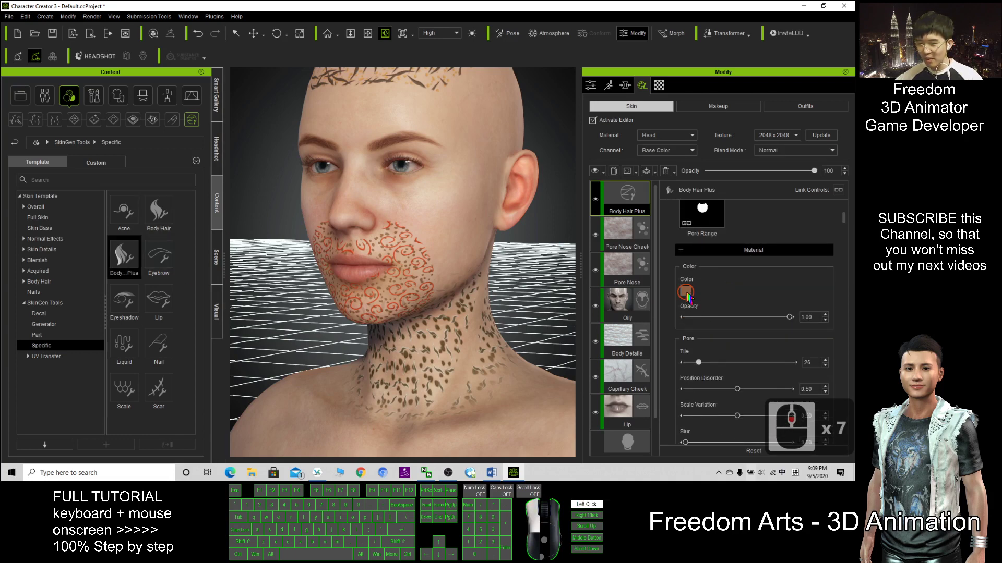
{"action": "left_click", "coordinate": [472, 184]}
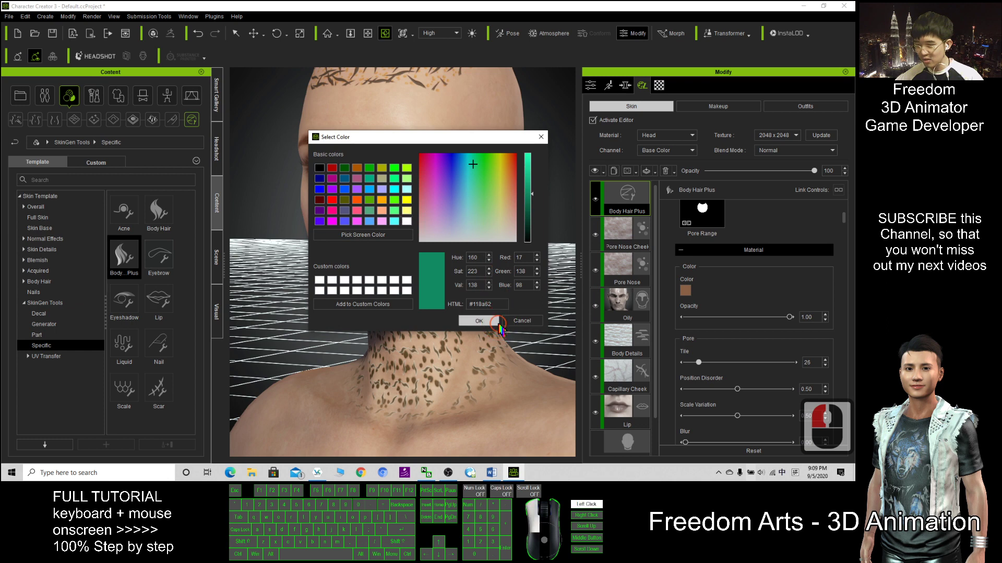
{"action": "left_click", "coordinate": [478, 320]}
{"action": "scroll", "coordinate": [473, 260], "scroll_direction": "up", "scroll_amount": 3}
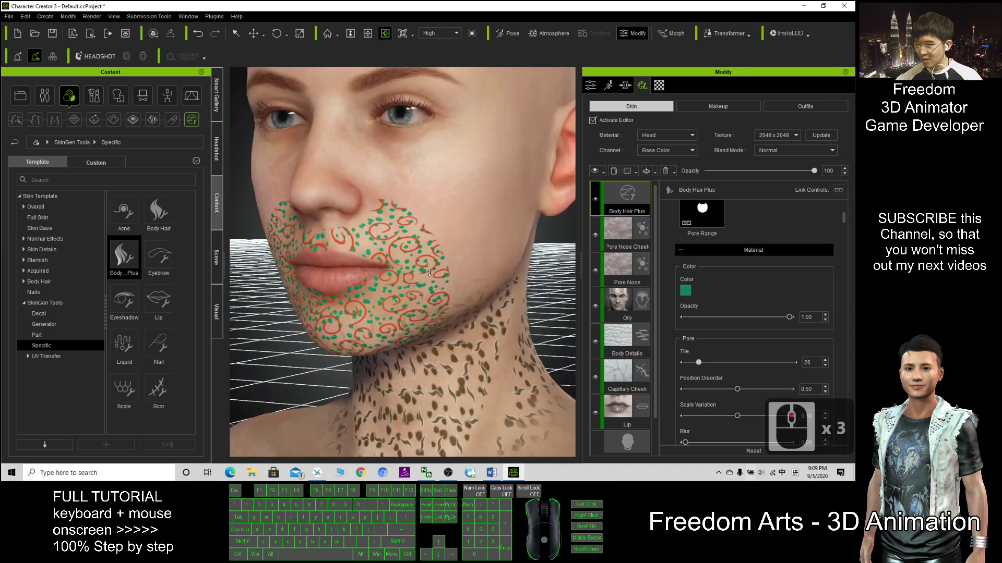
{"action": "scroll", "coordinate": [756, 313], "scroll_direction": "down", "scroll_amount": 2}
{"action": "left_click_drag", "start_coordinate": [789, 264], "coordinate": [676, 277]}
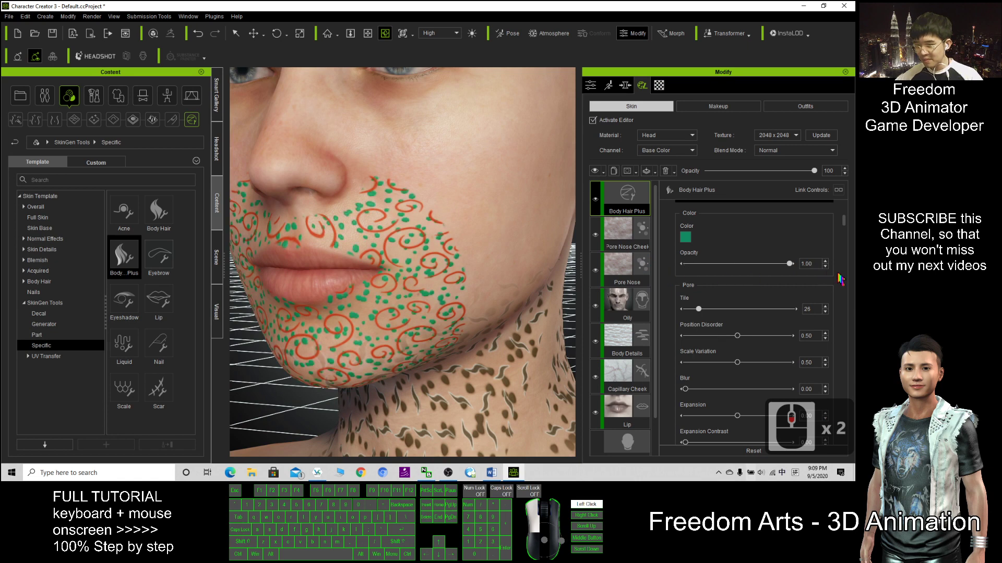
Set the Primary Color of the Body Hair 1 hair to violet-blue #5500ff.
{"action": "scroll", "coordinate": [784, 290], "scroll_direction": "down", "scroll_amount": 10}
{"action": "scroll", "coordinate": [784, 291], "scroll_direction": "down", "scroll_amount": 5}
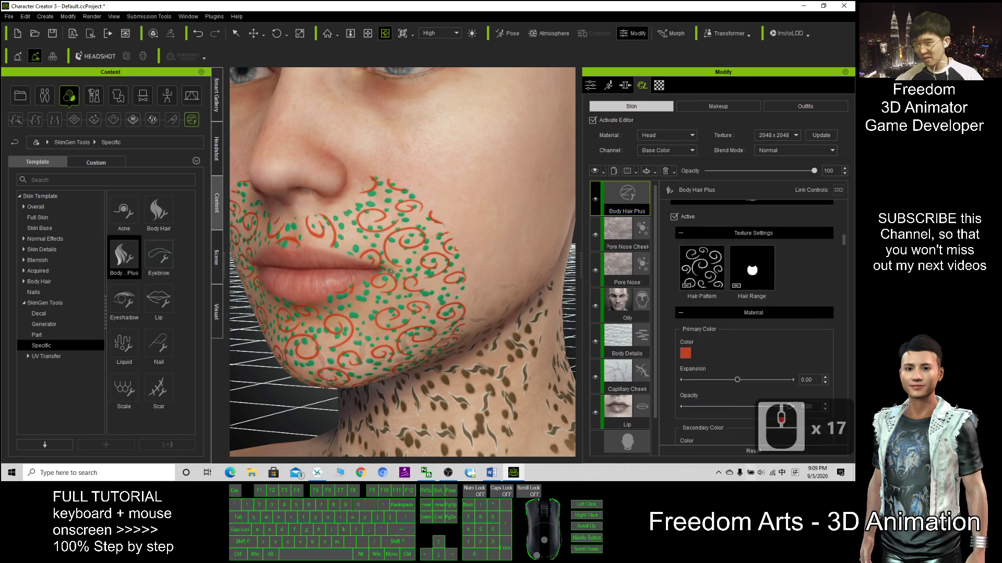
{"action": "scroll", "coordinate": [701, 312], "scroll_direction": "down", "scroll_amount": 2}
{"action": "left_click", "coordinate": [685, 299]}
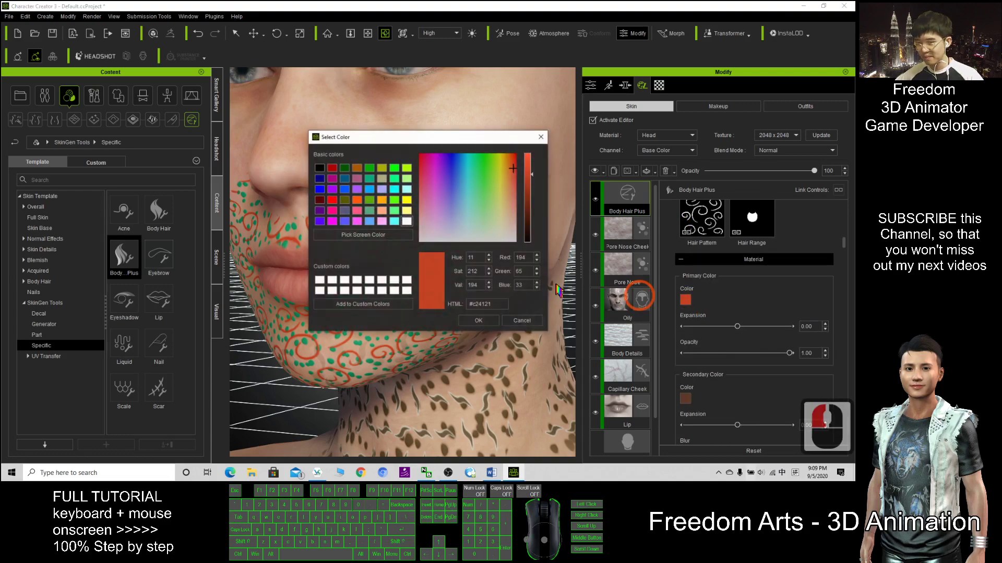
{"action": "left_click", "coordinate": [320, 221]}
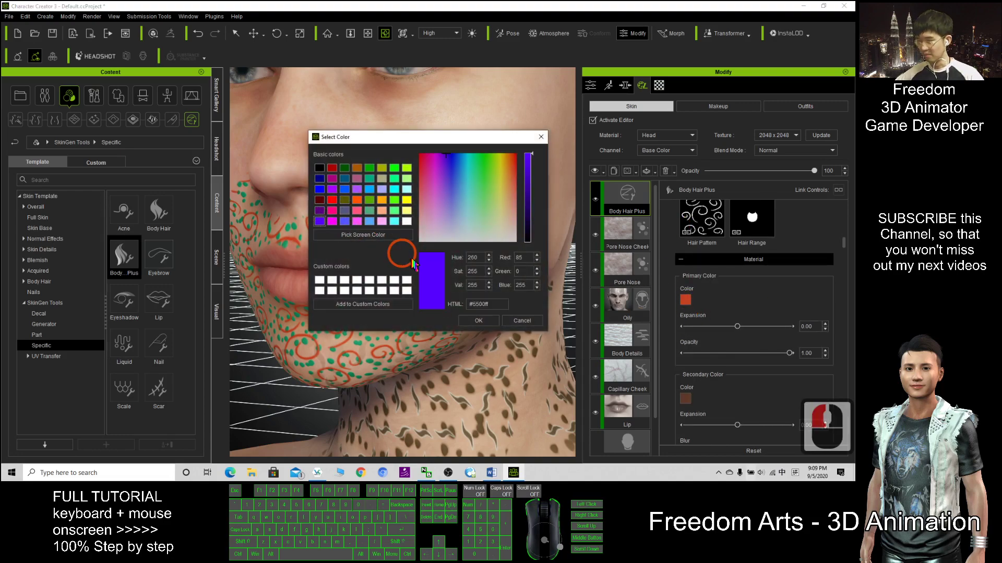
{"action": "left_click", "coordinate": [473, 323]}
Inspect the recoloured hair and pores around the mouth, and compare them with the neck and scalp patterns.
{"action": "scroll", "coordinate": [473, 308], "scroll_direction": "down", "scroll_amount": 5}
{"action": "key", "text": "c"}
{"action": "left_click_drag", "start_coordinate": [469, 305], "coordinate": [292, 266]}
{"action": "scroll", "coordinate": [443, 265], "scroll_direction": "up", "scroll_amount": 7}
{"action": "key", "text": "x"}
{"action": "key", "text": "c"}
{"action": "left_click_drag", "start_coordinate": [498, 345], "coordinate": [478, 270]}
{"action": "scroll", "coordinate": [719, 305], "scroll_direction": "down", "scroll_amount": 4}
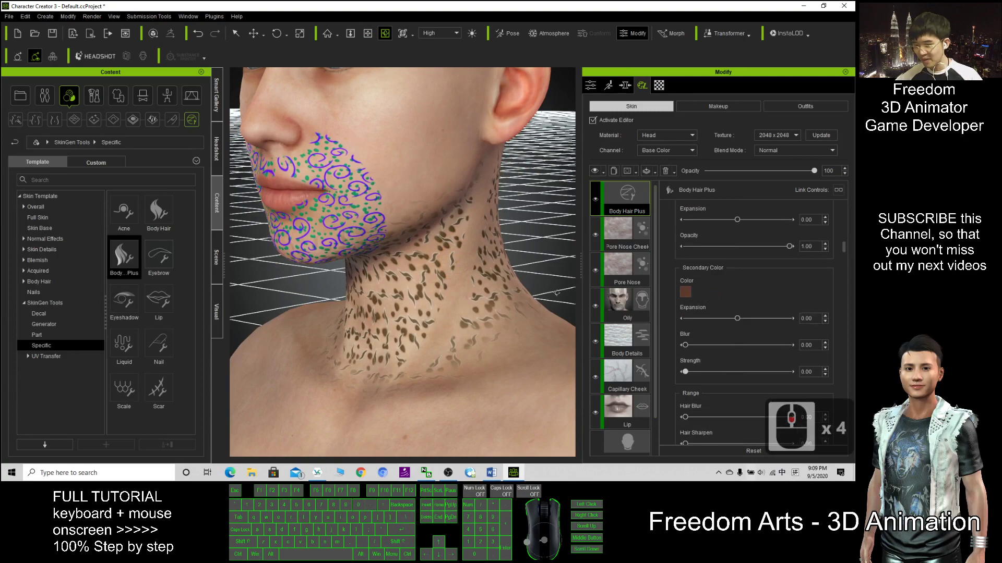
{"action": "scroll", "coordinate": [444, 277], "scroll_direction": "down", "scroll_amount": 8}
{"action": "key", "text": "c"}
{"action": "left_click_drag", "start_coordinate": [365, 268], "coordinate": [325, 239]}
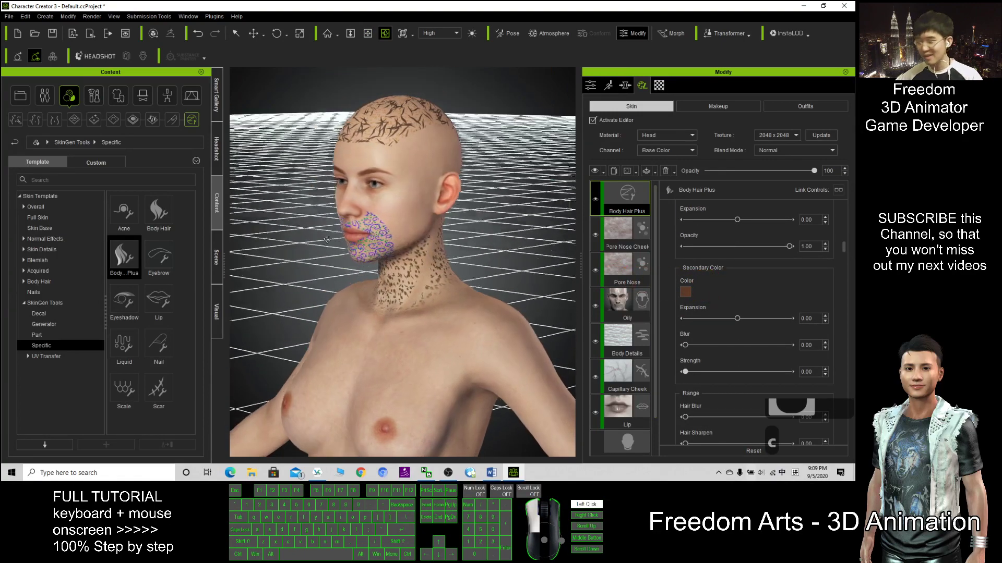
{"action": "scroll", "coordinate": [326, 239], "scroll_direction": "up", "scroll_amount": 5}
Set the Body Hair 2 pore colour to bright green and check the pores on the scalp from above.
{"action": "scroll", "coordinate": [733, 305], "scroll_direction": "down", "scroll_amount": 8}
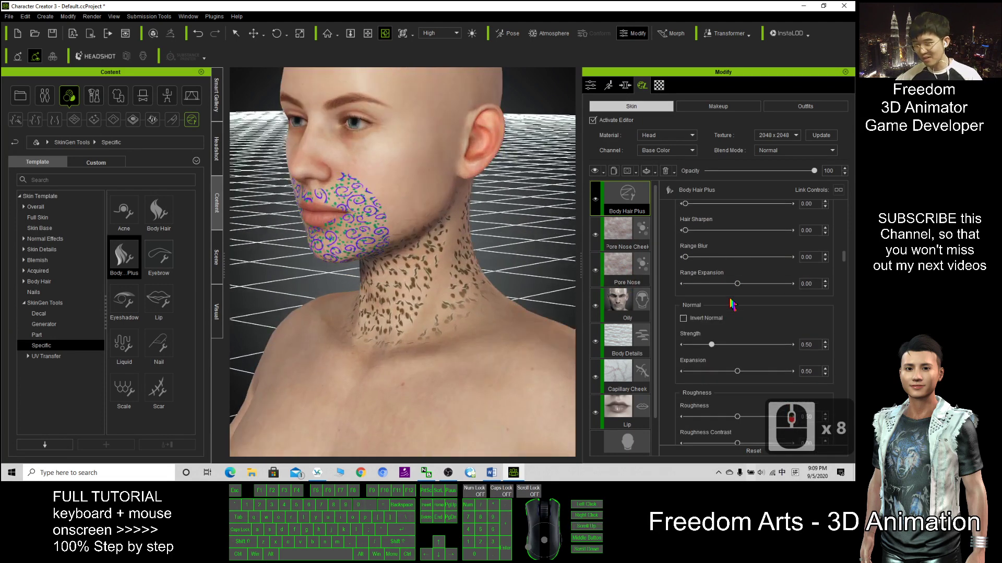
{"action": "scroll", "coordinate": [733, 305], "scroll_direction": "down", "scroll_amount": 19}
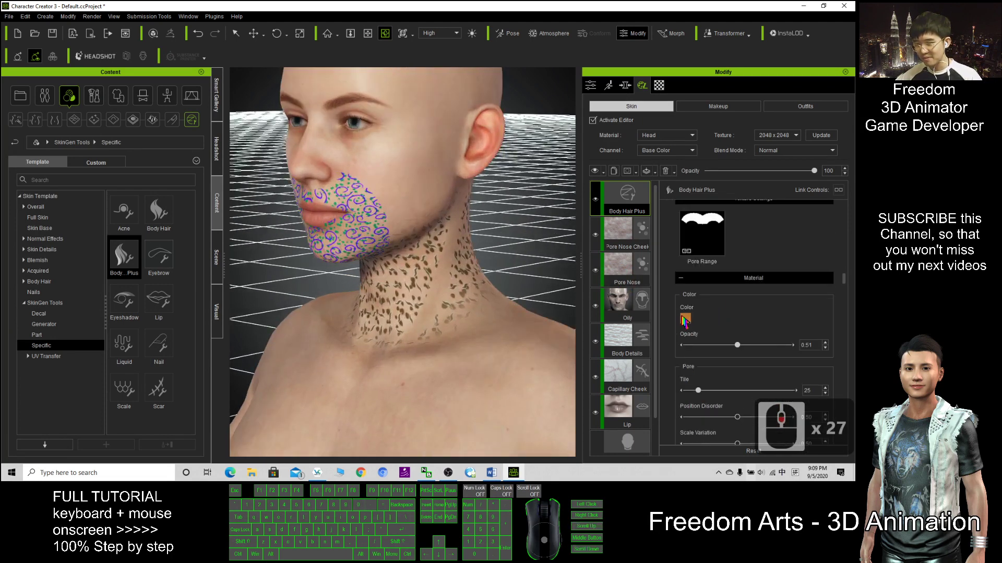
{"action": "left_click", "coordinate": [685, 320]}
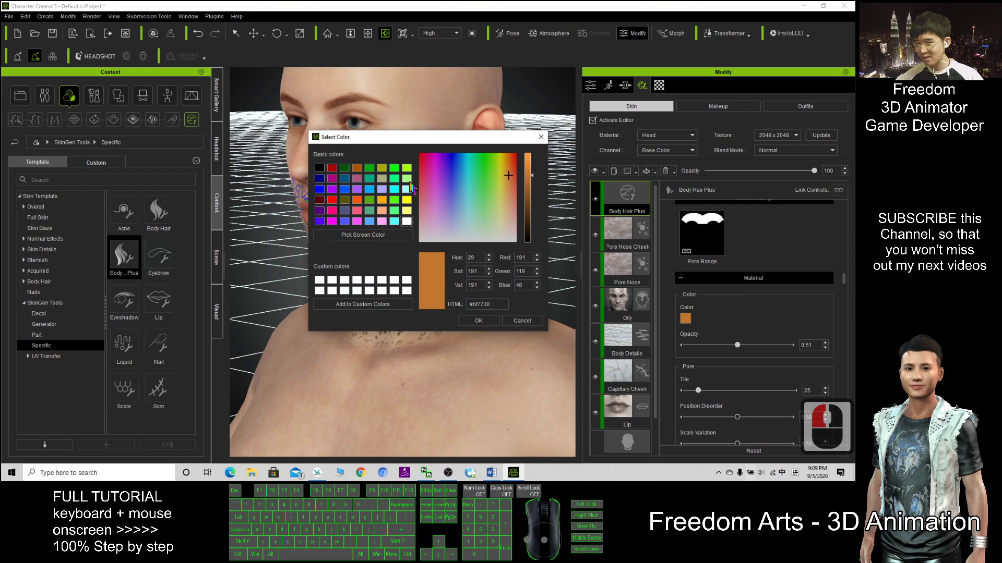
{"action": "left_click", "coordinate": [394, 178]}
{"action": "left_click", "coordinate": [478, 320]}
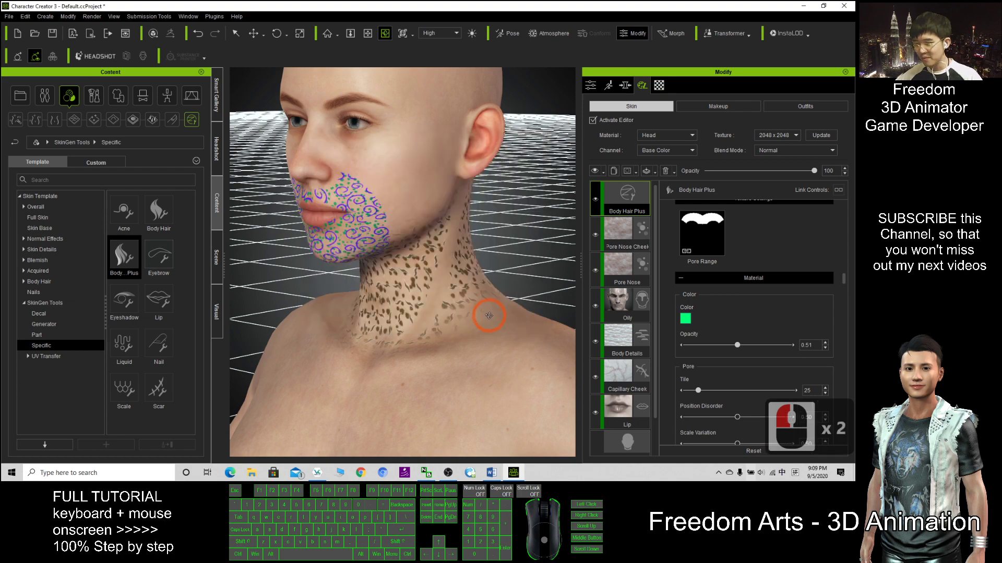
{"action": "scroll", "coordinate": [485, 310], "scroll_direction": "up", "scroll_amount": 4}
{"action": "key", "text": "c"}
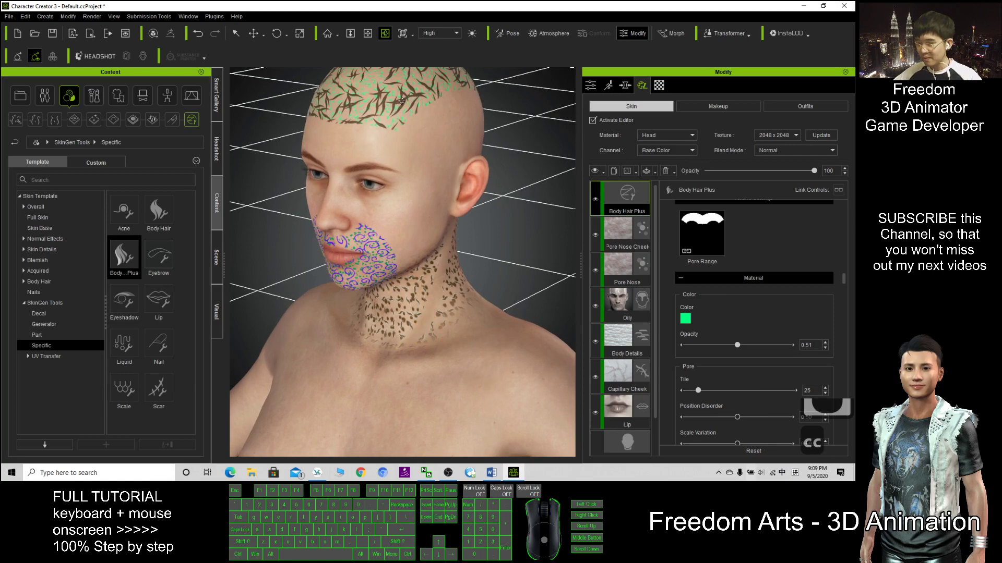
{"action": "scroll", "coordinate": [396, 199], "scroll_direction": "down", "scroll_amount": 4}
{"action": "left_click_drag", "start_coordinate": [286, 249], "coordinate": [397, 176]}
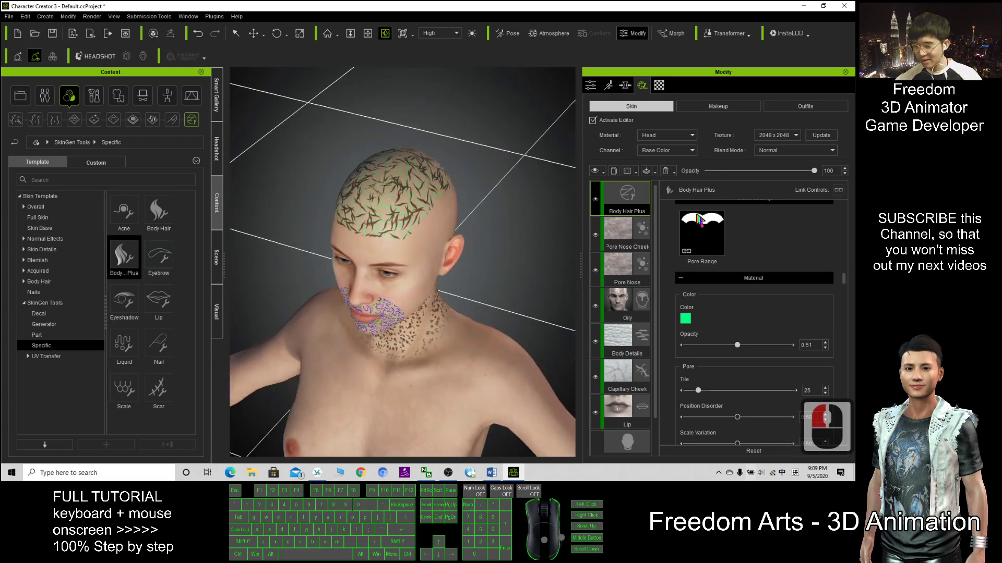
Set the Primary Color of the Body Hair 2 hair to blue #0000ff and check the strands on the scalp up close.
{"action": "scroll", "coordinate": [701, 219], "scroll_direction": "up", "scroll_amount": 2}
{"action": "scroll", "coordinate": [729, 282], "scroll_direction": "down", "scroll_amount": 18}
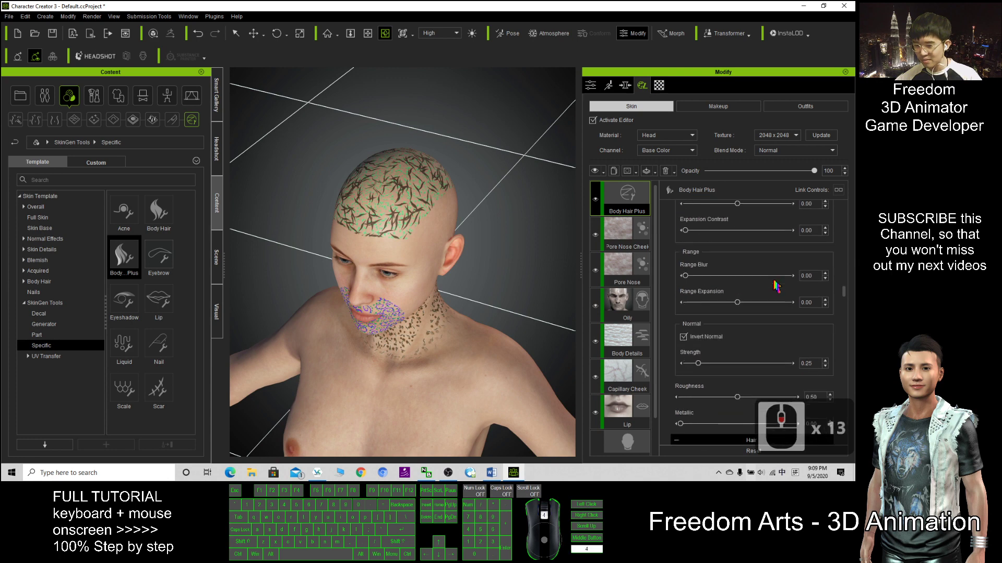
{"action": "scroll", "coordinate": [774, 297], "scroll_direction": "down", "scroll_amount": 3}
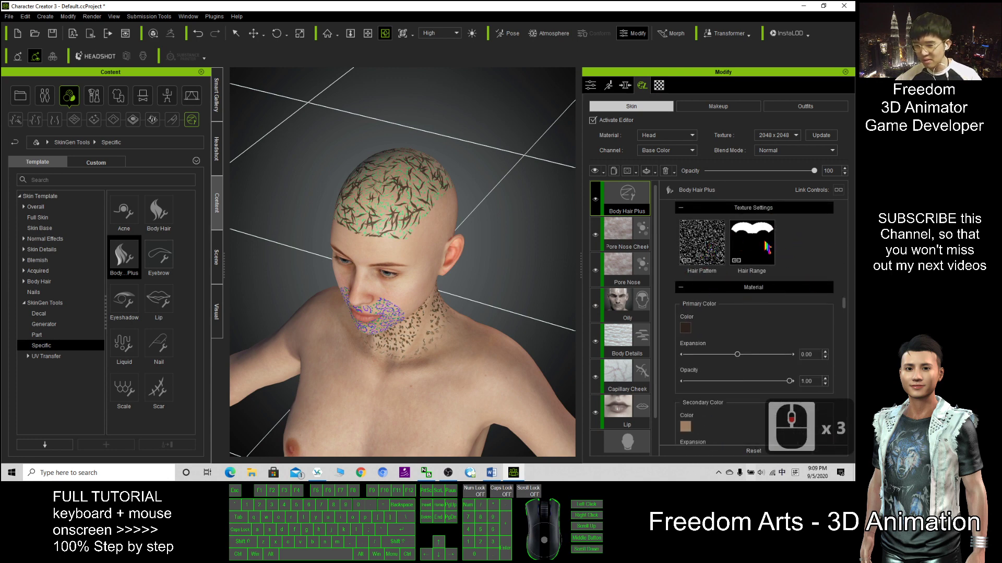
{"action": "scroll", "coordinate": [727, 255], "scroll_direction": "down", "scroll_amount": 2}
{"action": "left_click", "coordinate": [685, 276]}
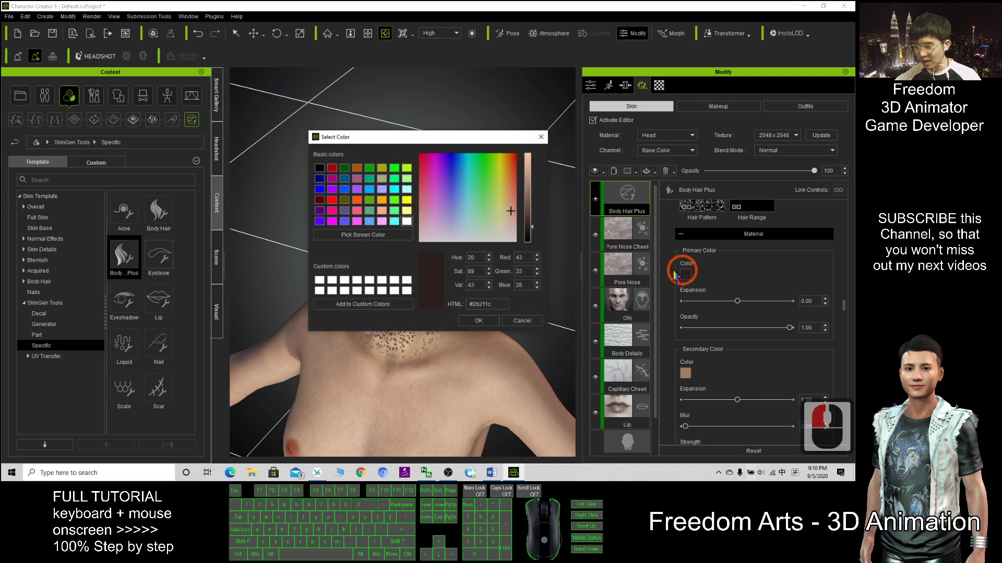
{"action": "left_click", "coordinate": [319, 189]}
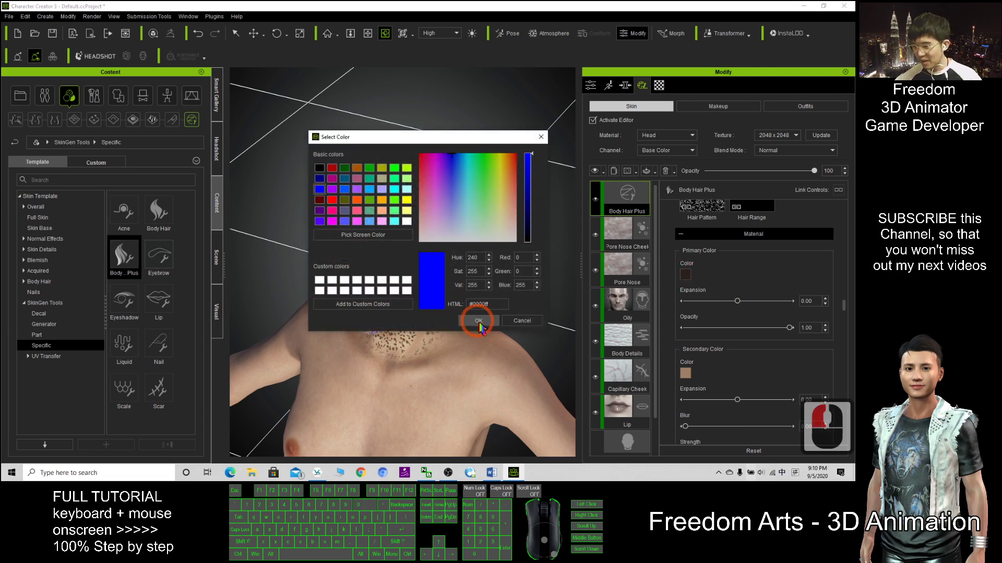
{"action": "left_click", "coordinate": [479, 321]}
{"action": "scroll", "coordinate": [403, 160], "scroll_direction": "up", "scroll_amount": 5}
{"action": "scroll", "coordinate": [403, 160], "scroll_direction": "up", "scroll_amount": 1}
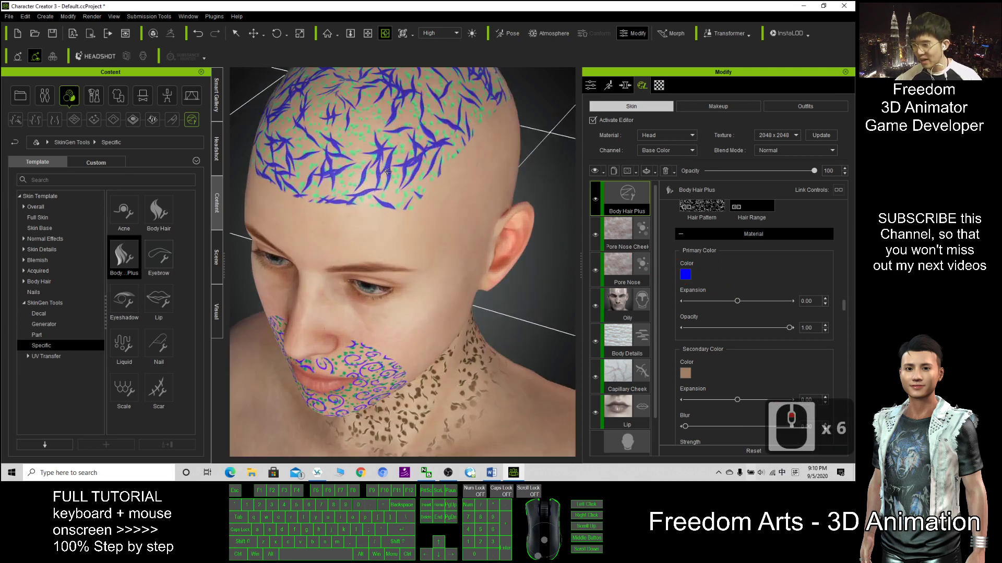
{"action": "scroll", "coordinate": [748, 230], "scroll_direction": "up", "scroll_amount": 2}
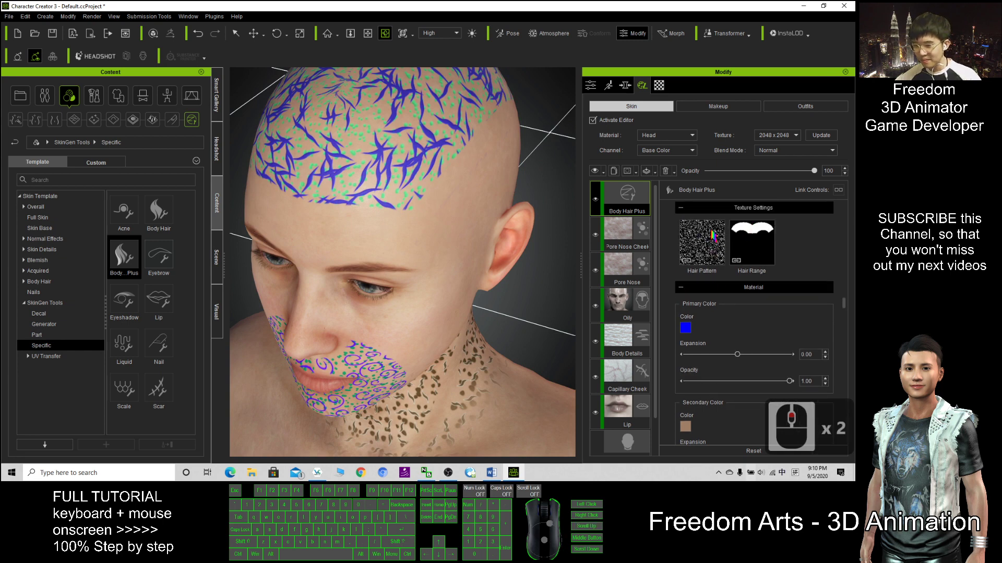
Review the Body Hair 2 hair pattern and remaining settings and the Body Hair 3 textures, comparing them with the patterns on the character.
{"action": "left_click", "coordinate": [712, 252]}
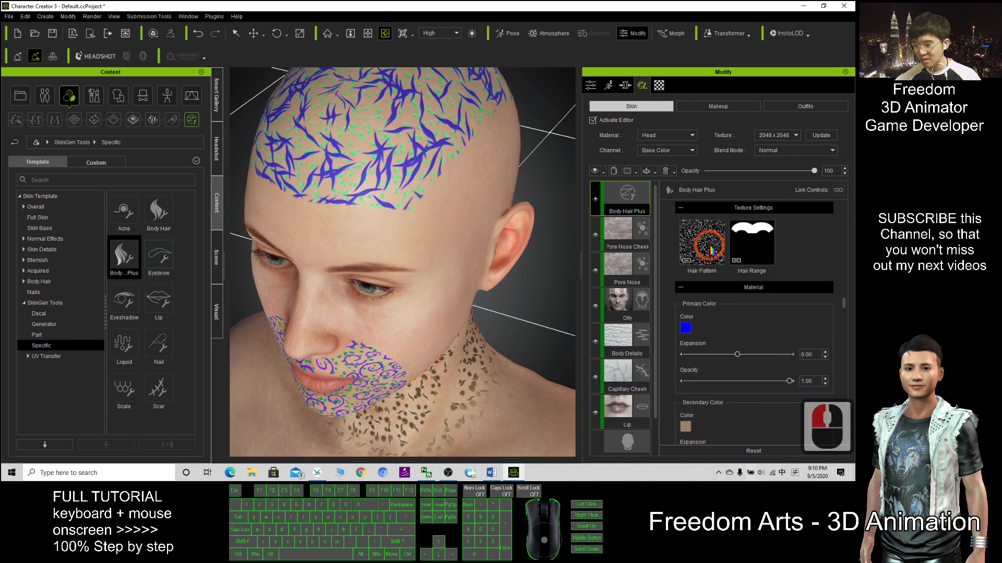
{"action": "scroll", "coordinate": [758, 283], "scroll_direction": "down", "scroll_amount": 20}
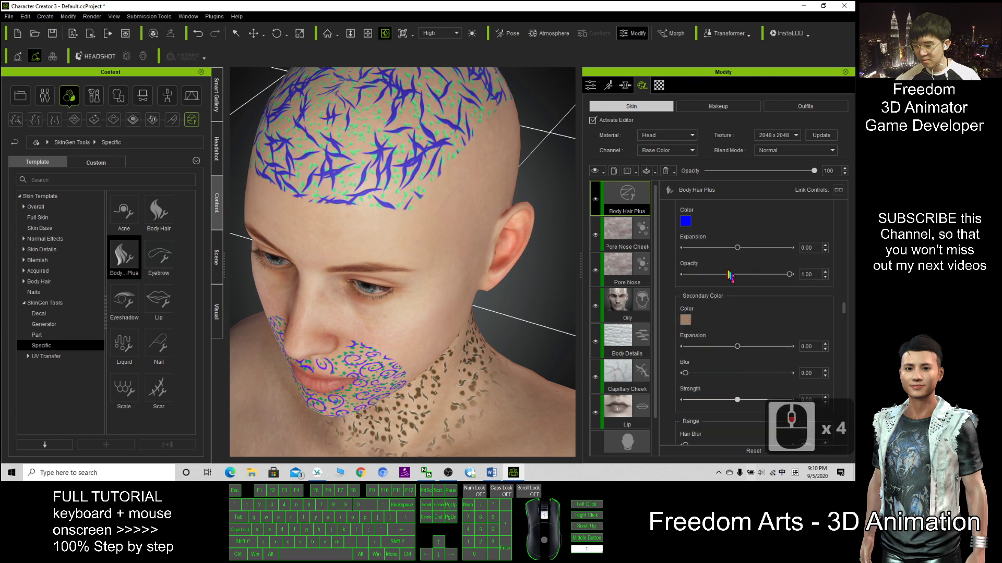
{"action": "scroll", "coordinate": [757, 283], "scroll_direction": "down", "scroll_amount": 12}
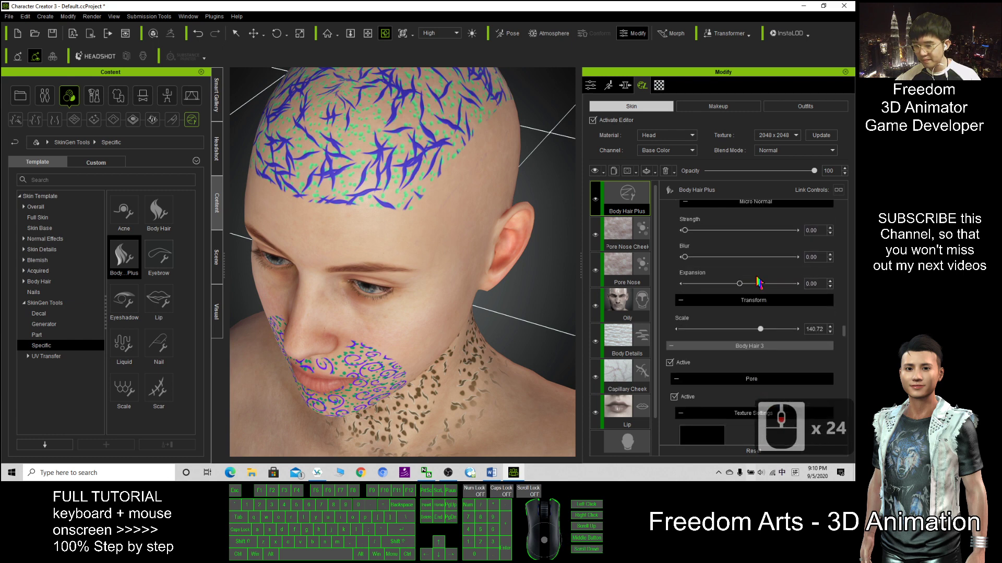
{"action": "scroll", "coordinate": [654, 317], "scroll_direction": "down", "scroll_amount": 1}
{"action": "scroll", "coordinate": [754, 310], "scroll_direction": "down", "scroll_amount": 20}
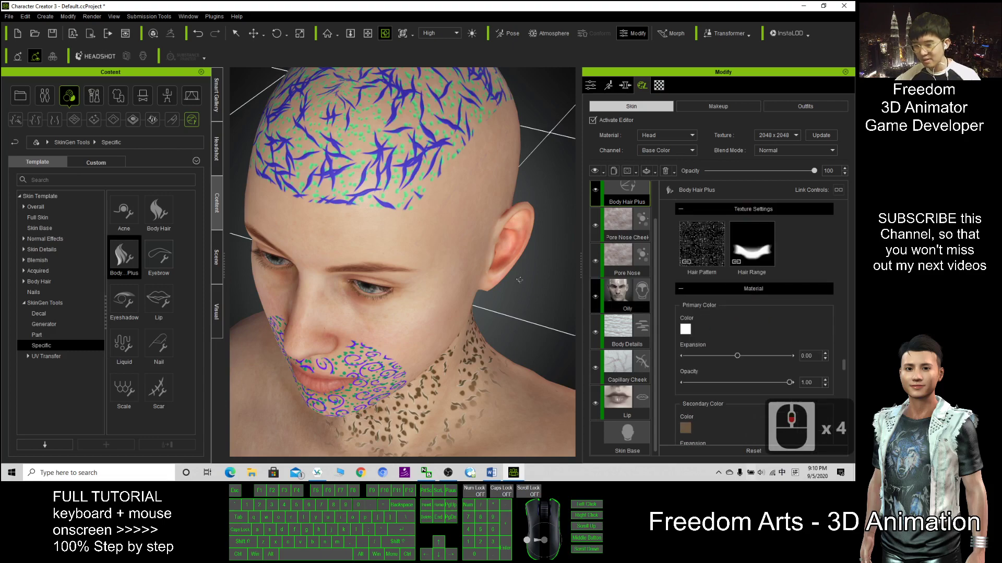
{"action": "scroll", "coordinate": [501, 284], "scroll_direction": "down", "scroll_amount": 5}
{"action": "key", "text": "c"}
{"action": "left_click_drag", "start_coordinate": [461, 279], "coordinate": [506, 217]}
Lower the Shaving Pattern's Strength to 0.00 for the Body Hair Plus layer.
{"action": "scroll", "coordinate": [751, 321], "scroll_direction": "down", "scroll_amount": 20}
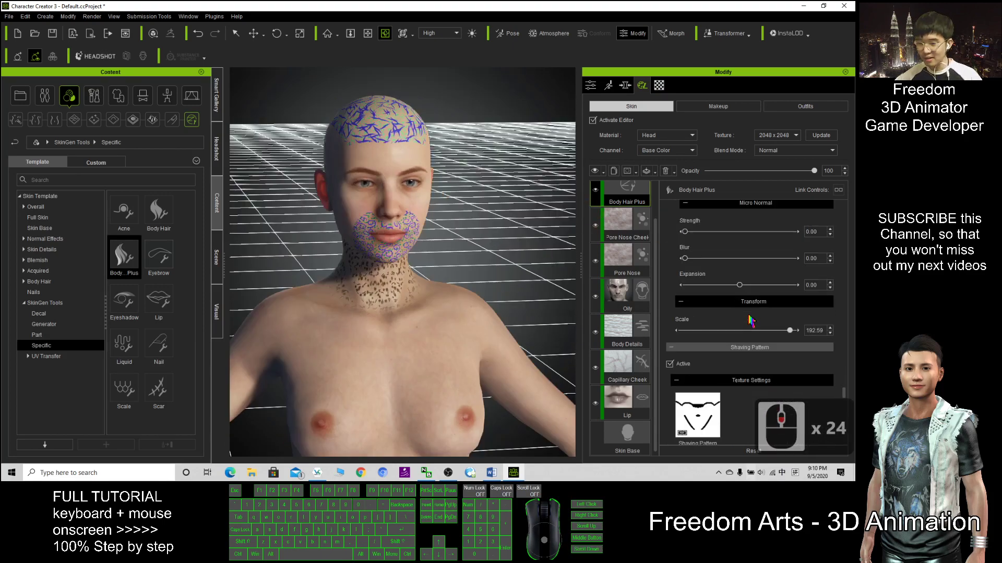
{"action": "scroll", "coordinate": [752, 321], "scroll_direction": "down", "scroll_amount": 6}
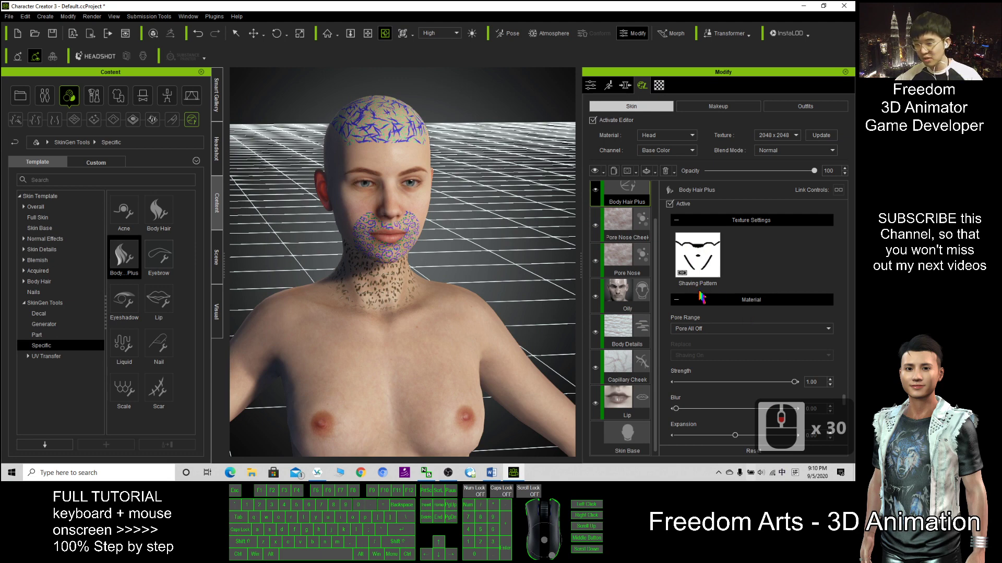
{"action": "left_click_drag", "start_coordinate": [795, 383], "coordinate": [656, 373]}
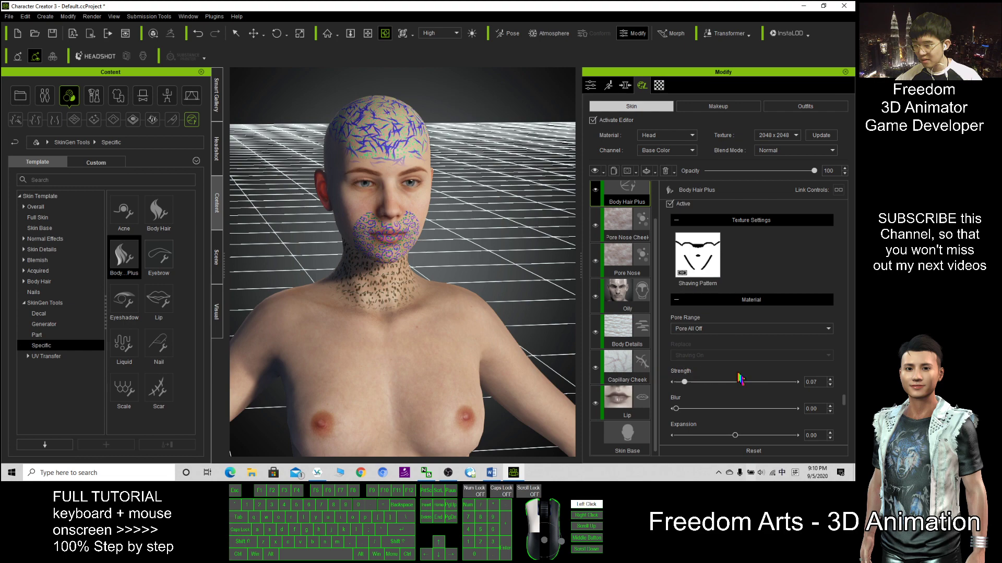
{"action": "left_click_drag", "start_coordinate": [805, 384], "coordinate": [596, 361]}
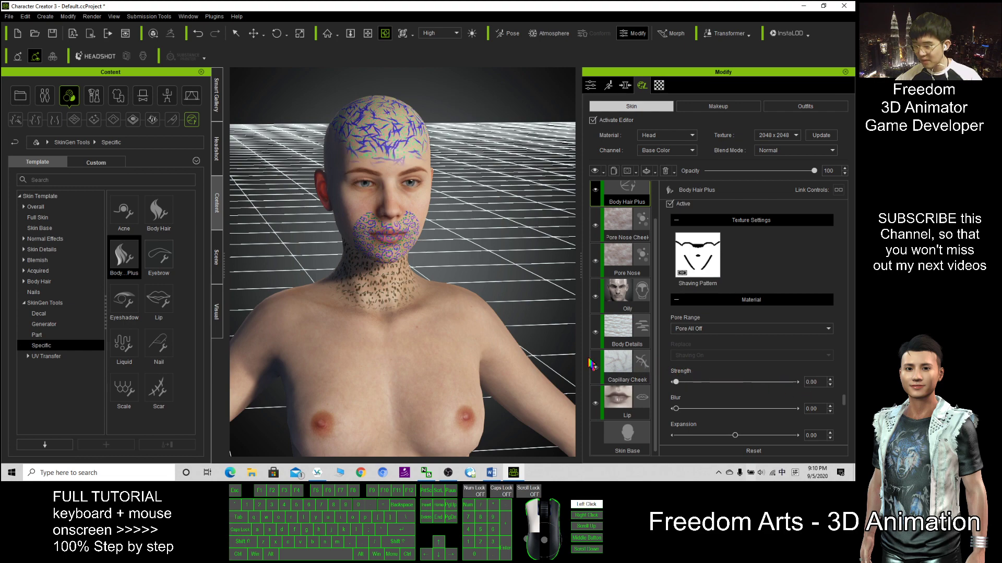
Raise the Shaving Pattern's Strength to 1.00 for the Body Hair Plus layer and check its effect on the face.
{"action": "scroll", "coordinate": [461, 189], "scroll_direction": "up", "scroll_amount": 5}
{"action": "key", "text": "c"}
{"action": "left_click_drag", "start_coordinate": [467, 188], "coordinate": [352, 218]}
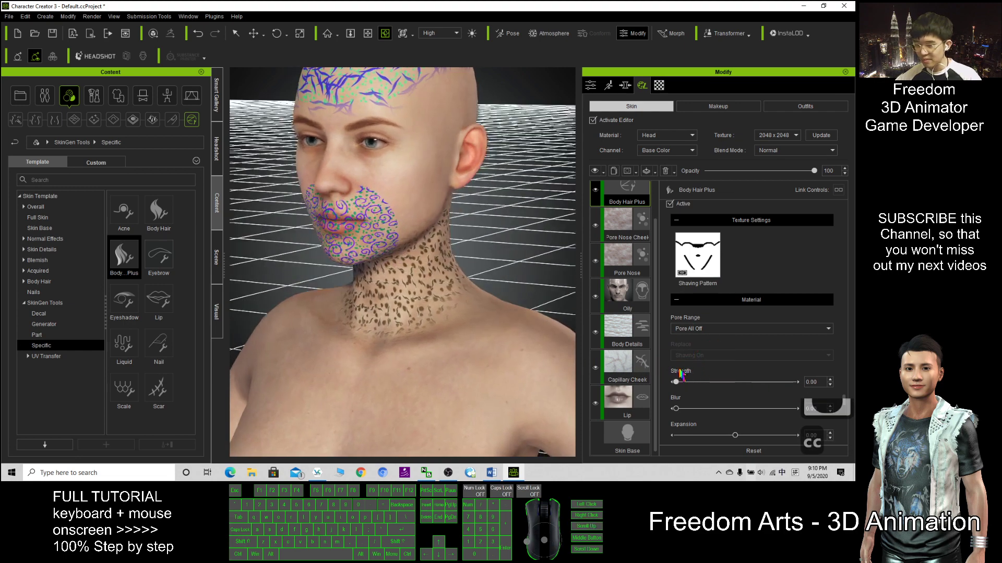
{"action": "left_click_drag", "start_coordinate": [677, 382], "coordinate": [647, 382]}
{"action": "left_click_drag", "start_coordinate": [787, 388], "coordinate": [795, 381]}
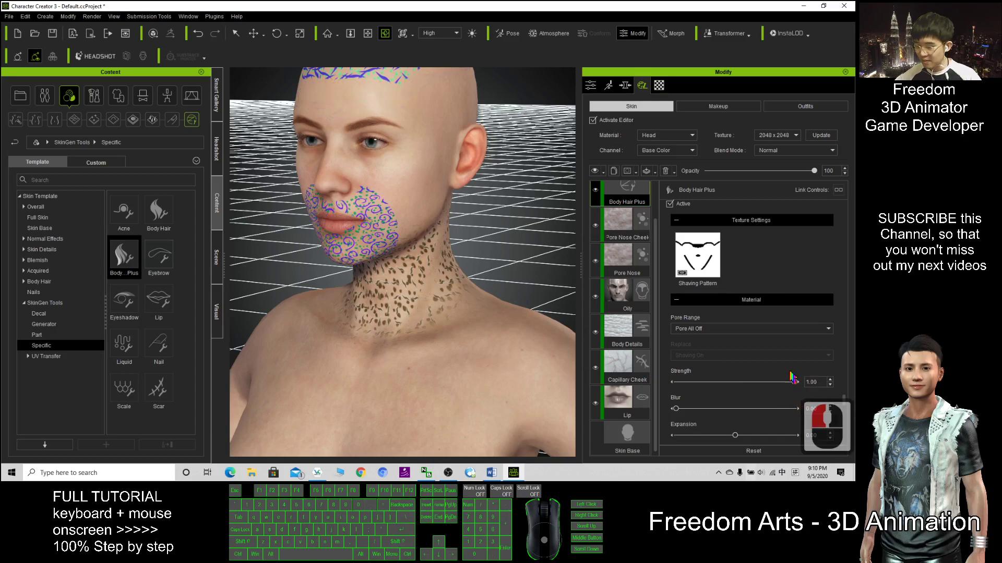
Review the remaining Body Hair Plus settings, including Replace, and delete the Body Hair Plus layer.
{"action": "scroll", "coordinate": [798, 306], "scroll_direction": "down", "scroll_amount": 12}
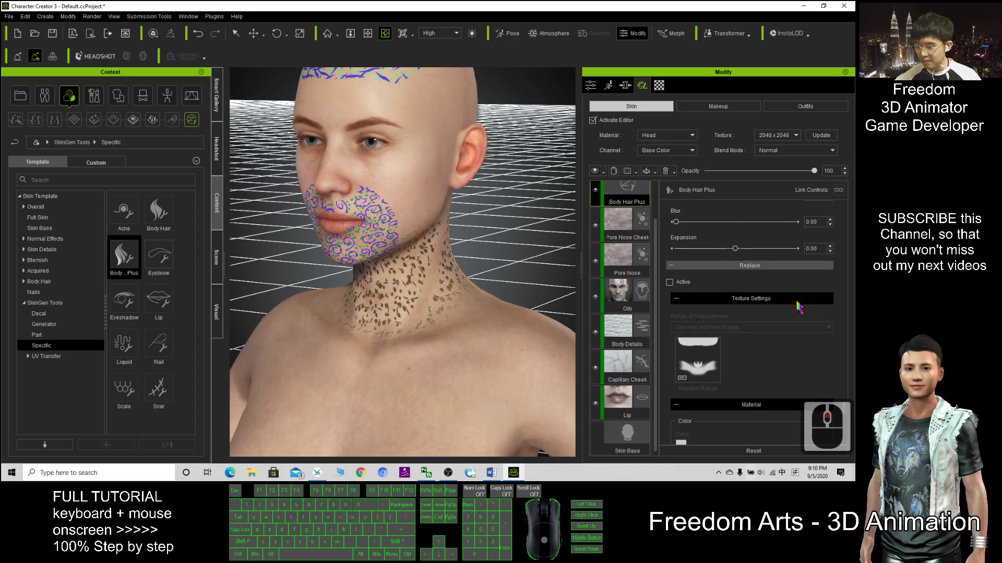
{"action": "scroll", "coordinate": [799, 307], "scroll_direction": "down", "scroll_amount": 11}
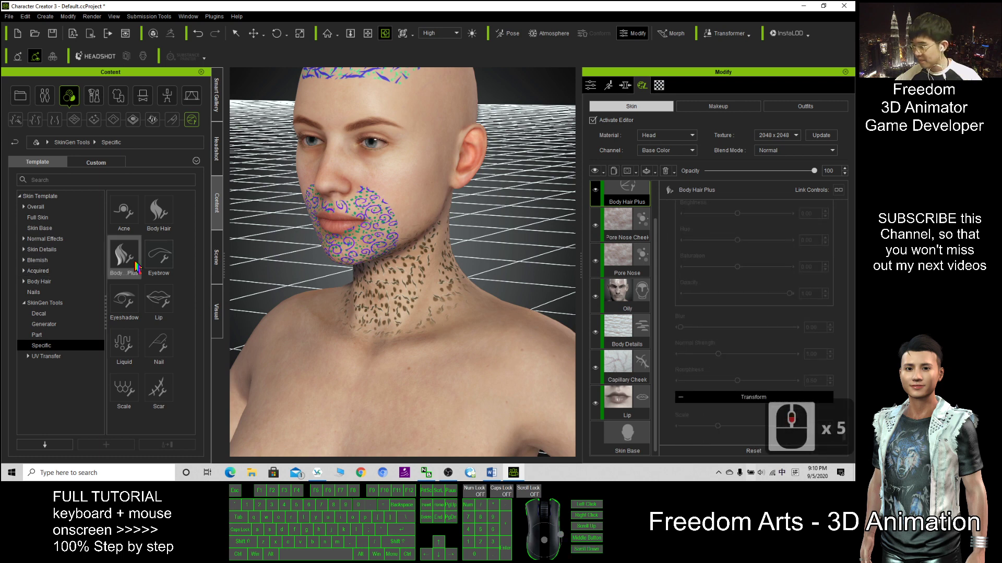
{"action": "scroll", "coordinate": [653, 276], "scroll_direction": "up", "scroll_amount": 2}
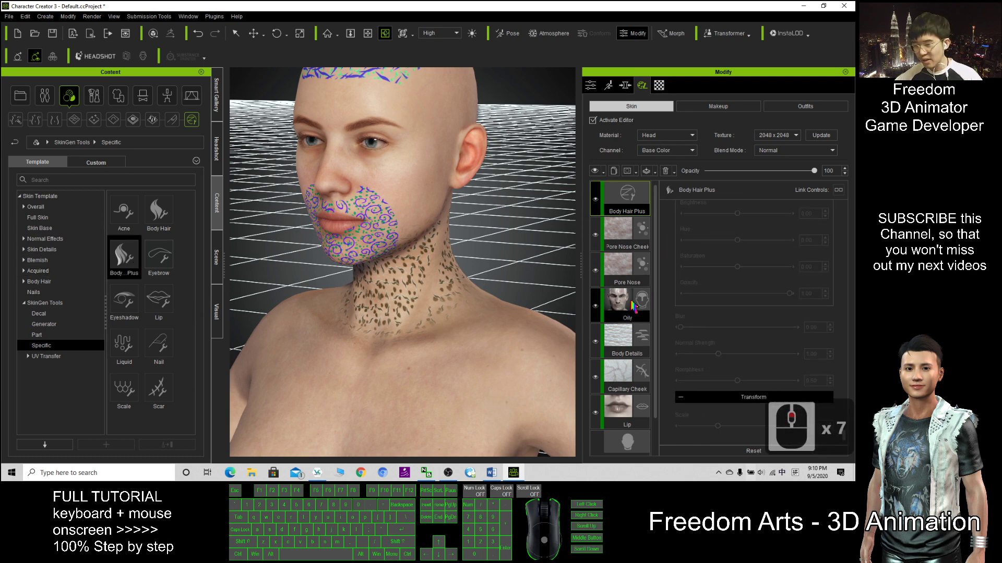
{"action": "left_click", "coordinate": [624, 191]}
{"action": "key", "text": "Delete"}
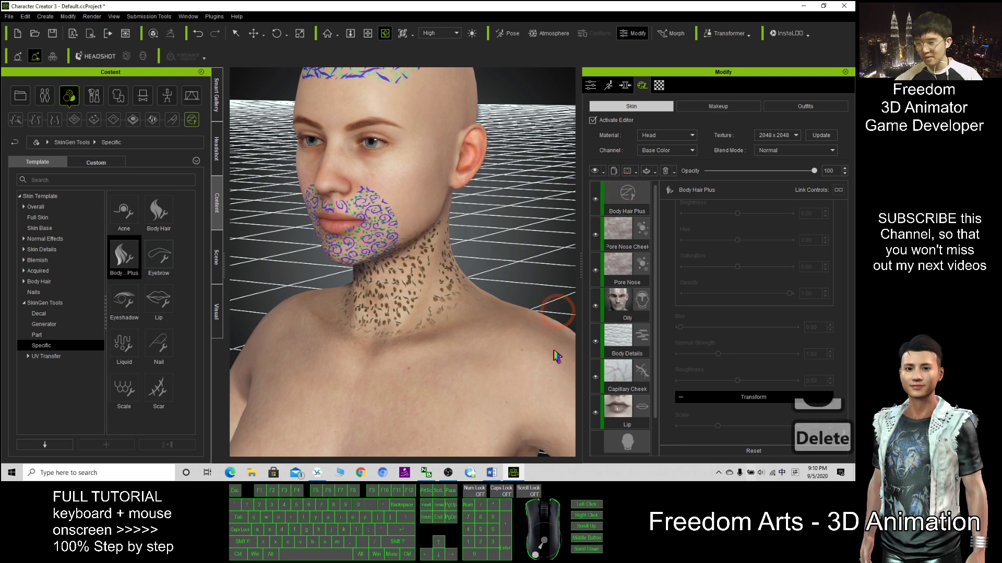
Switch to the Word document and point out the Nail tool in the comparison of the Specific categories.
{"action": "left_click", "coordinate": [490, 474]}
{"action": "left_click", "coordinate": [316, 227]}
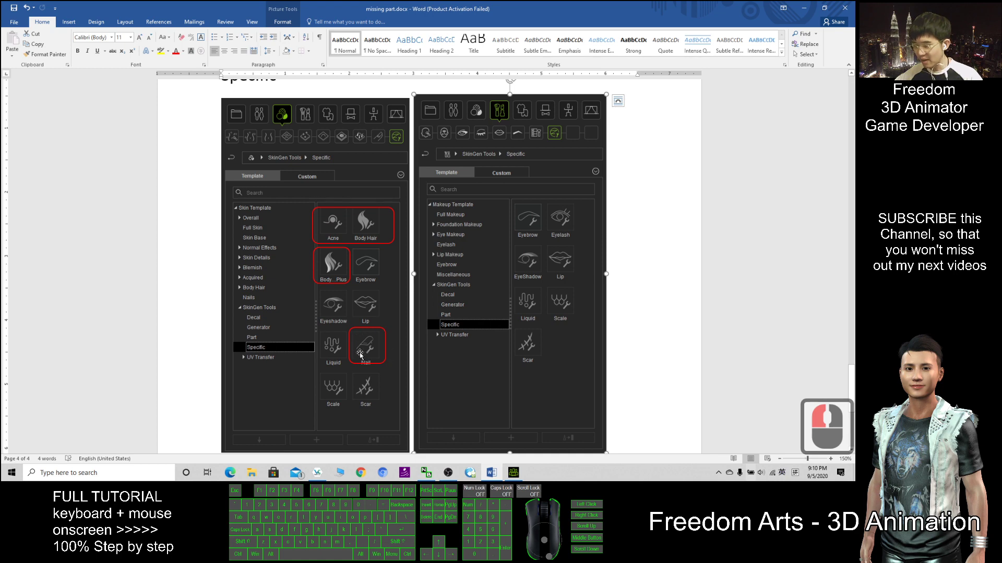
{"action": "left_click_drag", "start_coordinate": [373, 364], "coordinate": [373, 369]}
{"action": "left_click", "coordinate": [404, 364]}
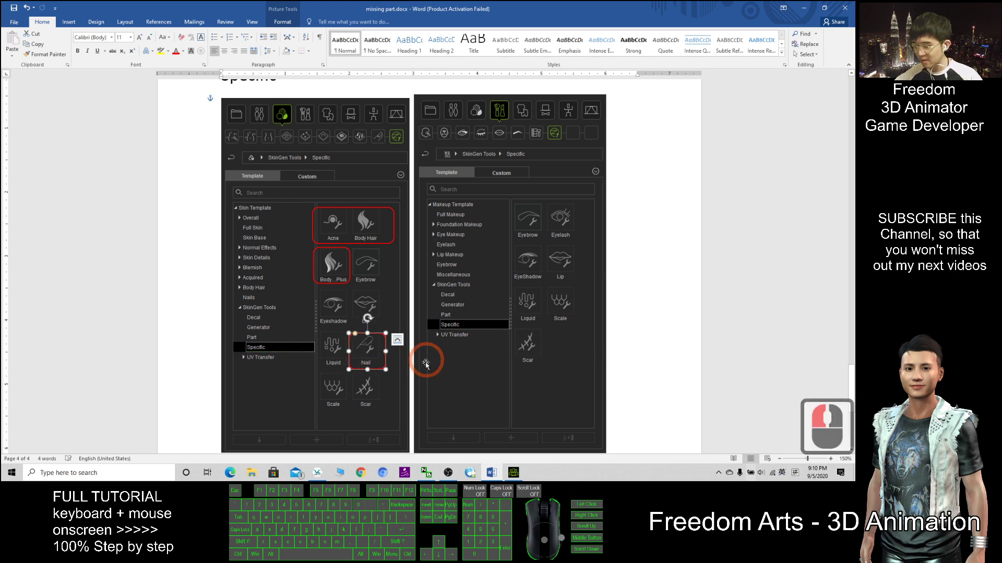
Switch back to Character Creator and examine the character's hand and fingernails up close.
{"action": "left_click", "coordinate": [522, 478]}
{"action": "scroll", "coordinate": [407, 316], "scroll_direction": "down", "scroll_amount": 9}
{"action": "key", "text": "x"}
{"action": "left_click_drag", "start_coordinate": [405, 313], "coordinate": [533, 208]}
{"action": "key", "text": "c"}
{"action": "scroll", "coordinate": [407, 391], "scroll_direction": "up", "scroll_amount": 7}
{"action": "scroll", "coordinate": [418, 279], "scroll_direction": "up", "scroll_amount": 4}
{"action": "scroll", "coordinate": [345, 303], "scroll_direction": "up", "scroll_amount": 3}
{"action": "key", "text": "c"}
{"action": "left_click_drag", "start_coordinate": [373, 345], "coordinate": [444, 290]}
{"action": "key", "text": "c"}
{"action": "key", "text": "x"}
{"action": "left_click_drag", "start_coordinate": [444, 301], "coordinate": [453, 255]}
{"action": "scroll", "coordinate": [462, 293], "scroll_direction": "up", "scroll_amount": 1}
{"action": "key", "text": "x"}
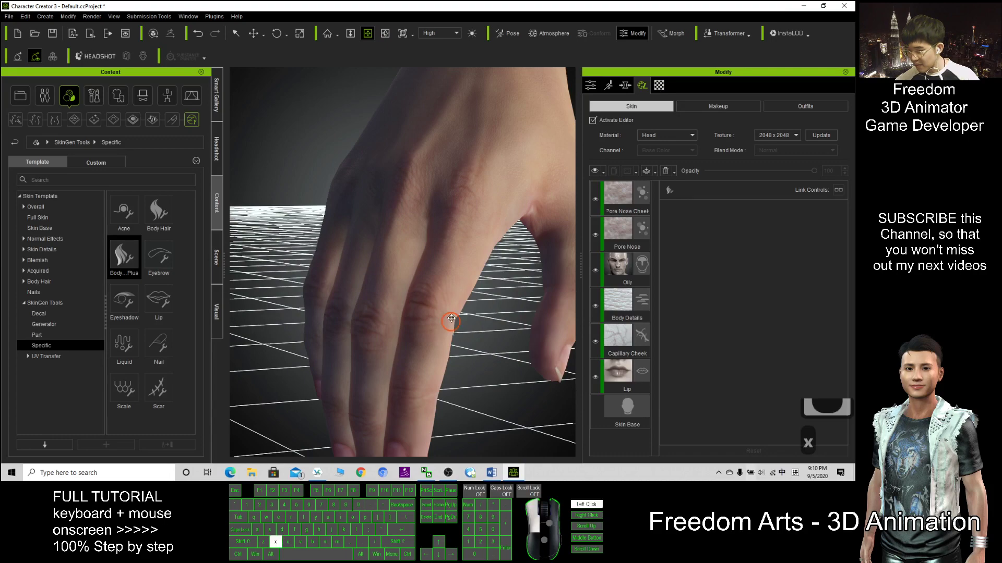
{"action": "left_click_drag", "start_coordinate": [449, 329], "coordinate": [458, 257]}
{"action": "key", "text": "c"}
{"action": "left_click_drag", "start_coordinate": [427, 332], "coordinate": [396, 352]}
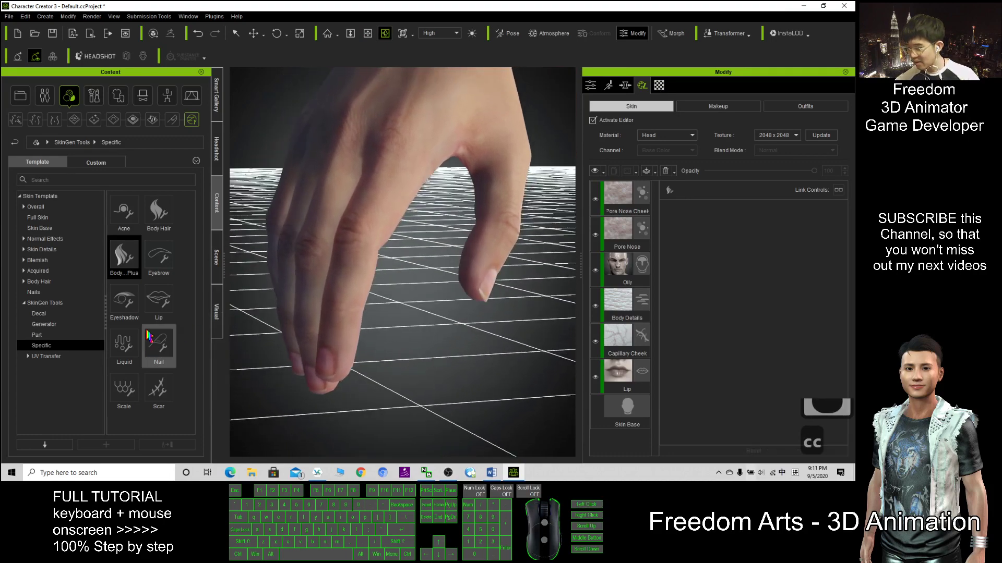
Apply the Nail tool to the character on the Head material only and open the new layer's settings.
{"action": "left_click_drag", "start_coordinate": [159, 345], "coordinate": [386, 166]}
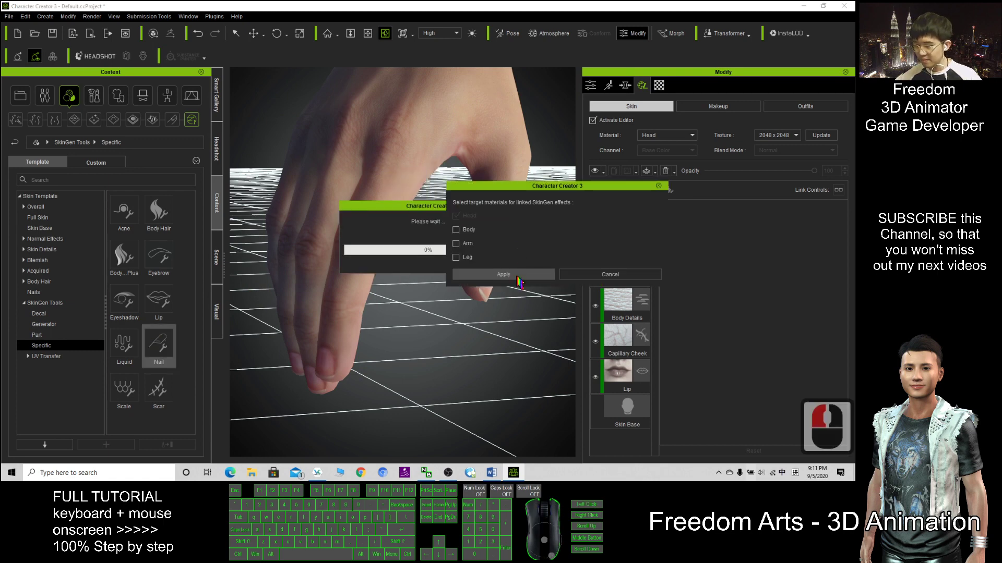
{"action": "left_click", "coordinate": [501, 275]}
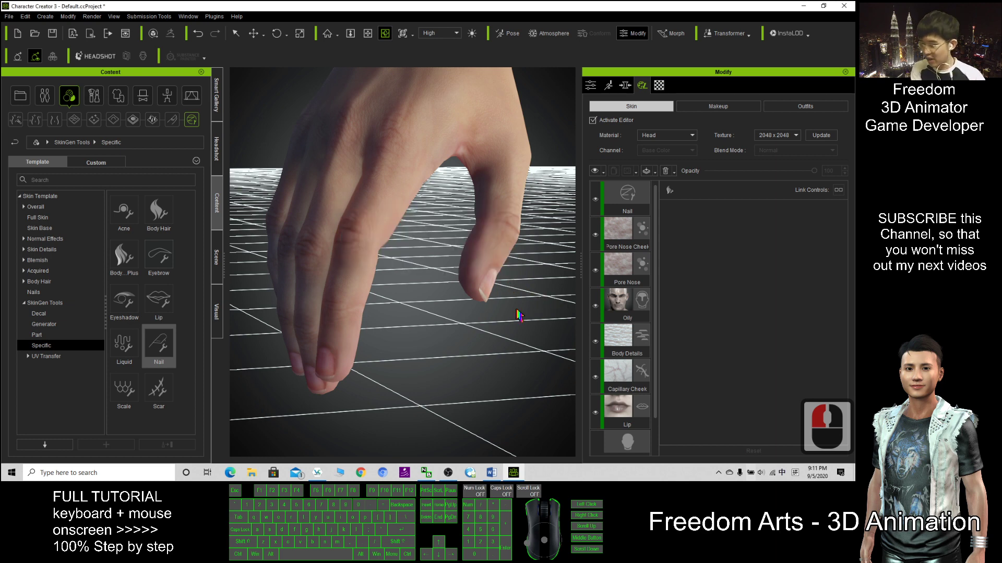
{"action": "scroll", "coordinate": [524, 313], "scroll_direction": "down", "scroll_amount": 7}
{"action": "scroll", "coordinate": [486, 277], "scroll_direction": "up", "scroll_amount": 6}
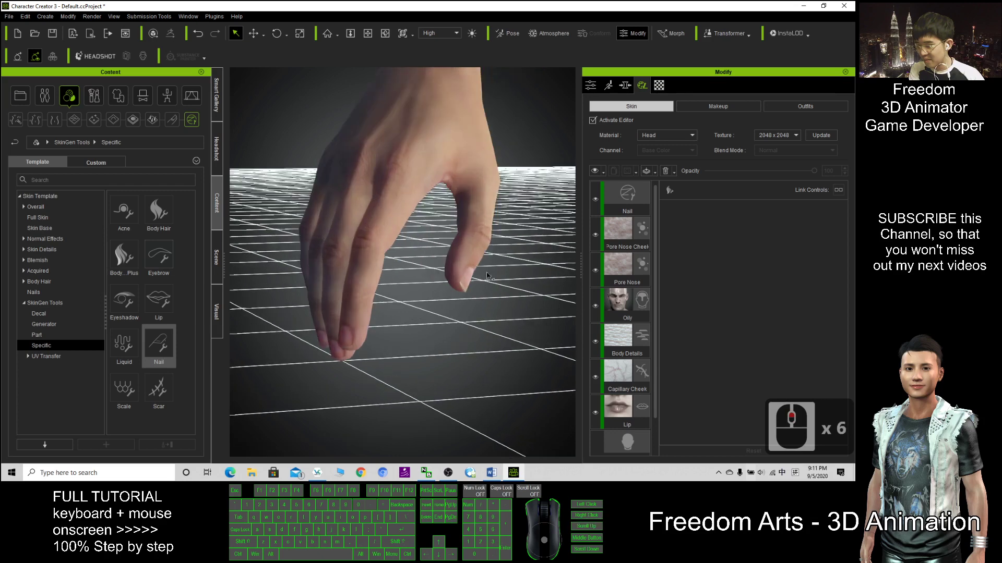
{"action": "left_click", "coordinate": [627, 201]}
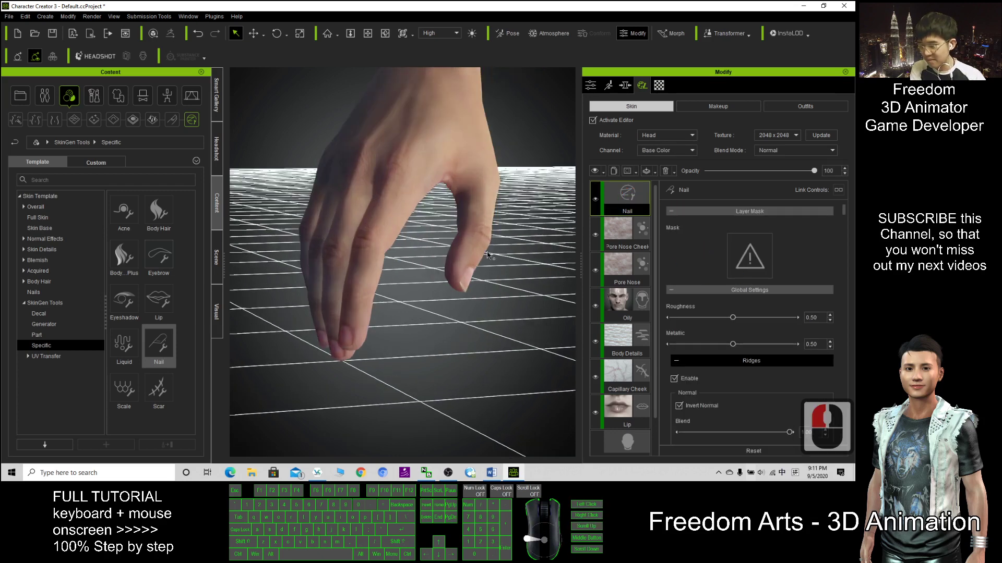
Inspect the Nail pattern on the head and neck up close and delete the Nail layer.
{"action": "scroll", "coordinate": [494, 256], "scroll_direction": "down", "scroll_amount": 20}
{"action": "left_click_drag", "start_coordinate": [485, 211], "coordinate": [373, 374]}
{"action": "left_click_drag", "start_coordinate": [436, 293], "coordinate": [416, 320]}
{"action": "key", "text": "c"}
{"action": "left_click_drag", "start_coordinate": [443, 261], "coordinate": [331, 307]}
{"action": "scroll", "coordinate": [332, 308], "scroll_direction": "up", "scroll_amount": 11}
{"action": "key", "text": "x"}
{"action": "mouse_move", "coordinate": [522, 263]}
{"action": "left_mouse_down"}
{"action": "mouse_move", "coordinate": [362, 264]}
{"action": "mouse_move", "coordinate": [401, 264]}
{"action": "mouse_move", "coordinate": [445, 306]}
{"action": "left_mouse_up"}
{"action": "key", "text": "c"}
{"action": "left_click", "coordinate": [628, 200]}
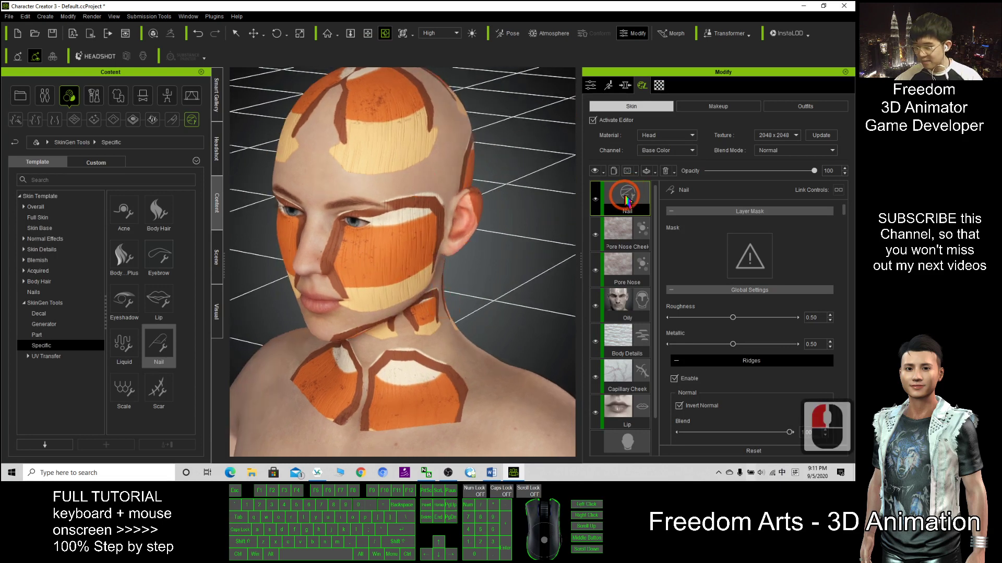
{"action": "key", "text": "Delete"}
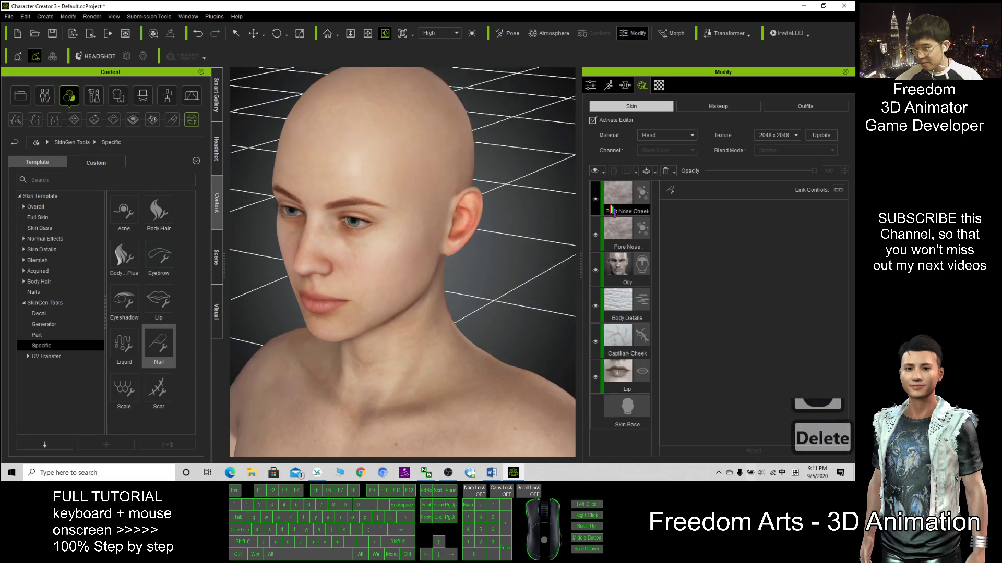
Apply the Nail tool again with Arm included as a linked target material besides Head.
{"action": "left_click_drag", "start_coordinate": [170, 359], "coordinate": [338, 294]}
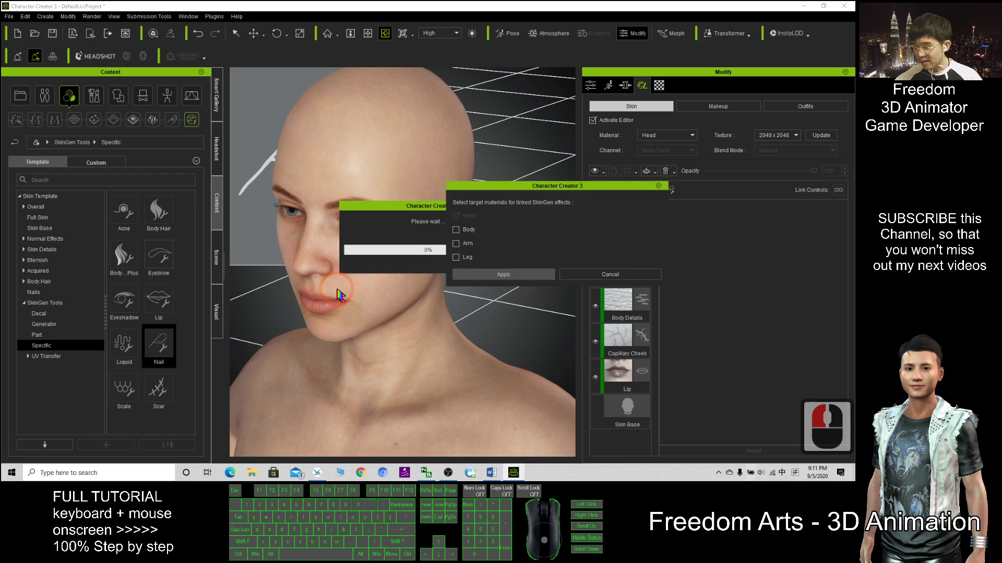
{"action": "left_click", "coordinate": [456, 243]}
{"action": "left_click", "coordinate": [517, 275]}
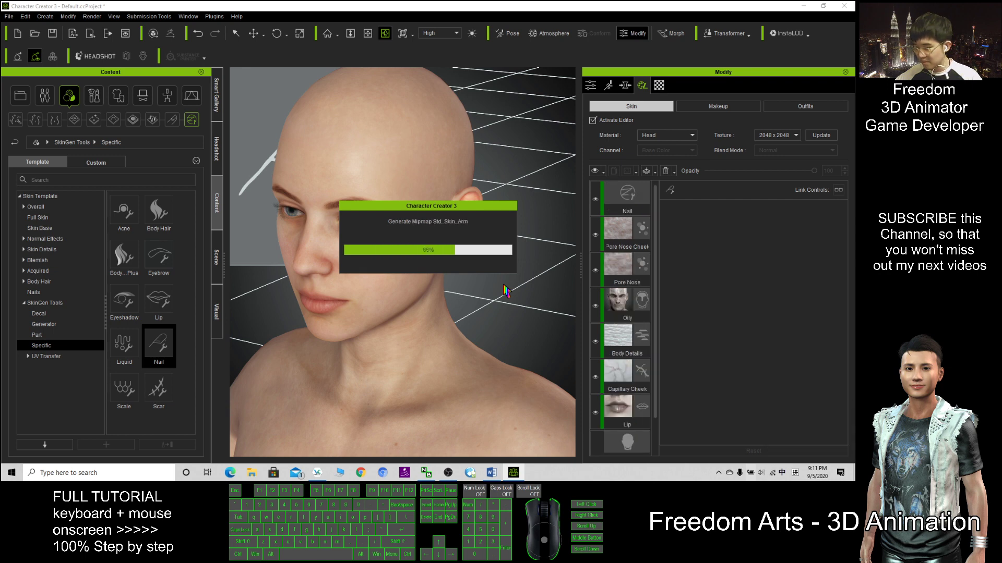
Inspect the Nail pattern on the head, arms and hand from the front at full-body distance.
{"action": "scroll", "coordinate": [450, 350], "scroll_direction": "down", "scroll_amount": 17}
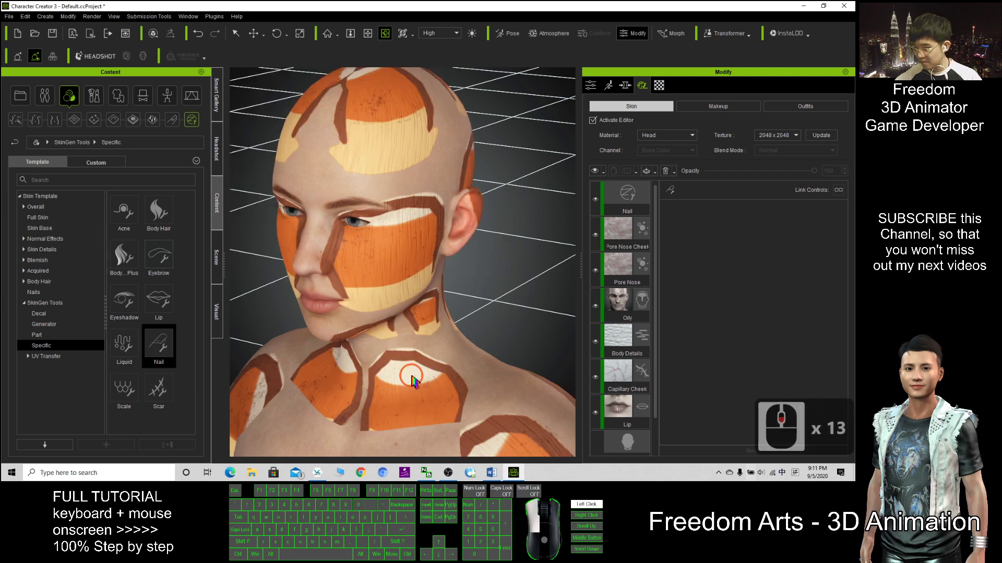
{"action": "scroll", "coordinate": [415, 372], "scroll_direction": "down", "scroll_amount": 5}
{"action": "key", "text": "x"}
{"action": "left_click_drag", "start_coordinate": [381, 375], "coordinate": [456, 255]}
{"action": "key", "text": "c"}
{"action": "left_click_drag", "start_coordinate": [339, 271], "coordinate": [521, 271]}
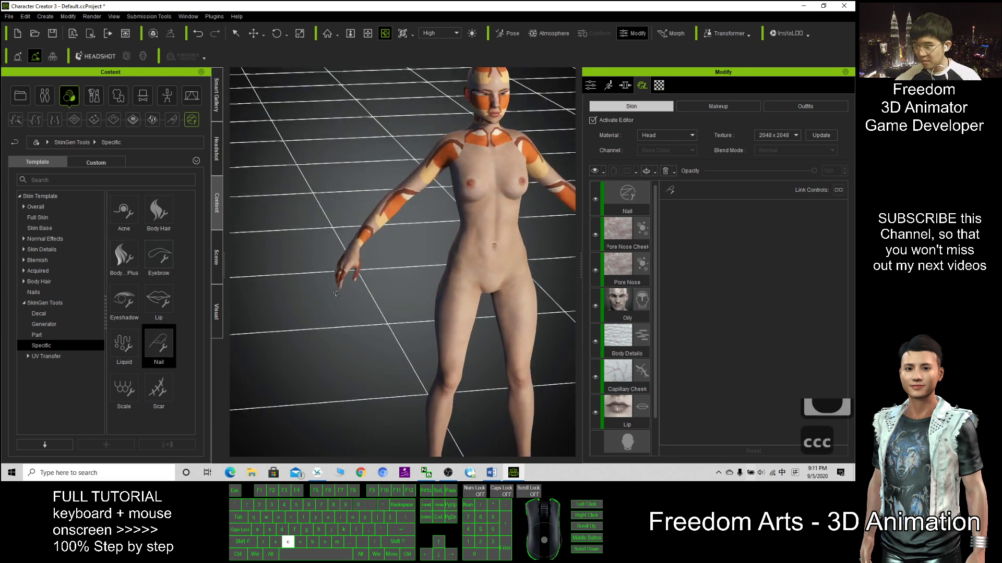
Check the available skin materials, keep Head selected, and delete the linked Nail layer.
{"action": "left_click", "coordinate": [670, 135]}
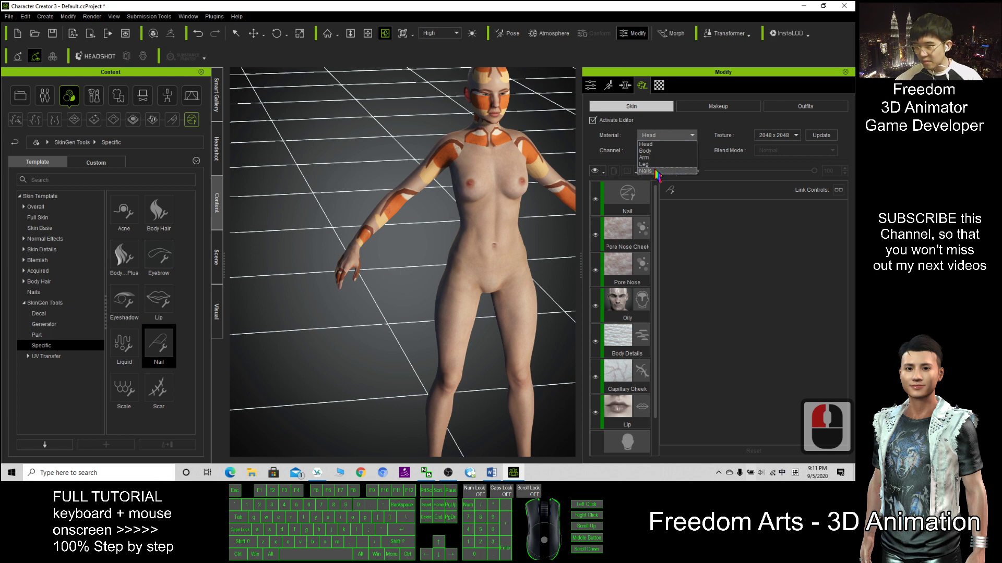
{"action": "left_click", "coordinate": [673, 130]}
{"action": "left_click", "coordinate": [620, 191]}
{"action": "key", "text": "Delete"}
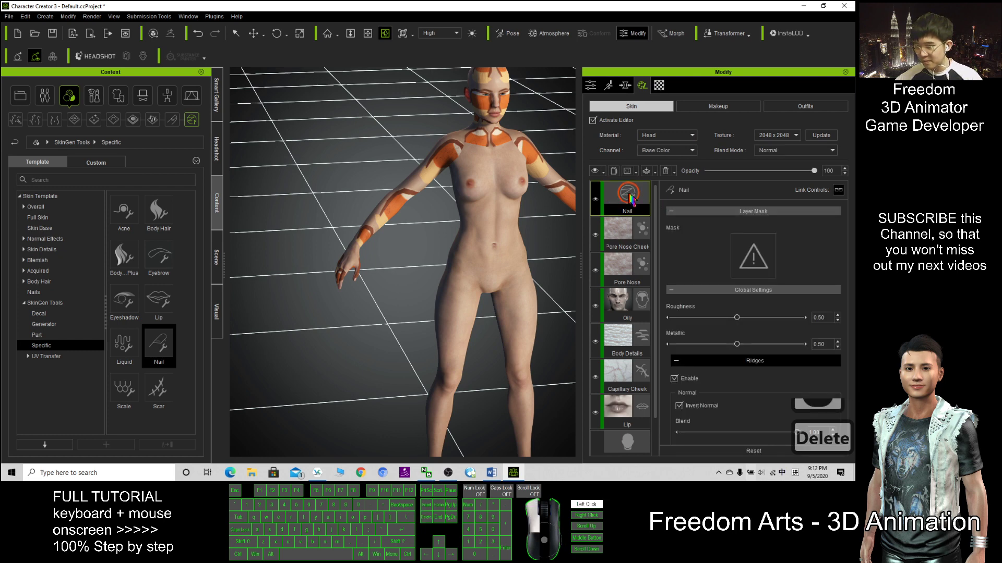
Try to drop or cancel the Nail layer thumbnail stuck to the pointer.
{"action": "left_click", "coordinate": [632, 200]}
{"action": "left_click_drag", "start_coordinate": [632, 200], "coordinate": [483, 186]}
{"action": "key", "text": "Escape"}
{"action": "key", "text": "Escape"}
{"action": "key", "text": "Escape"}
{"action": "key", "text": "Escape"}
{"action": "key", "text": "Escape"}
{"action": "key", "text": "Escape"}
{"action": "double_click", "coordinate": [482, 185]}
{"action": "key", "text": "Escape"}
{"action": "key", "text": "Escape"}
{"action": "key", "text": "Escape"}
{"action": "left_click", "coordinate": [433, 139]}
{"action": "scroll", "coordinate": [513, 181], "scroll_direction": "down", "scroll_amount": 12}
{"action": "left_click", "coordinate": [530, 132]}
{"action": "key", "text": "Escape"}
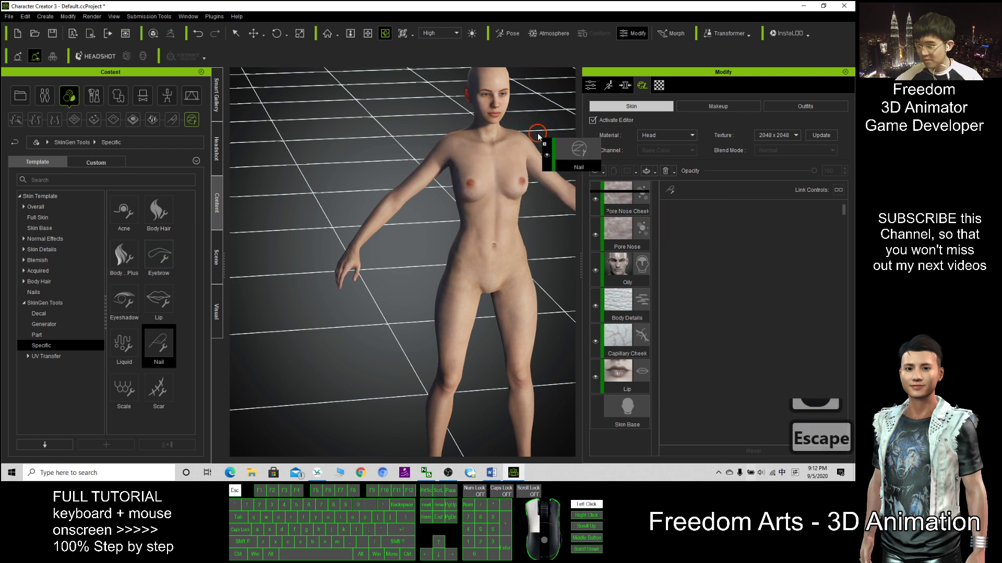
{"action": "double_click", "coordinate": [539, 136]}
{"action": "left_click", "coordinate": [652, 240]}
{"action": "right_click", "coordinate": [667, 228]}
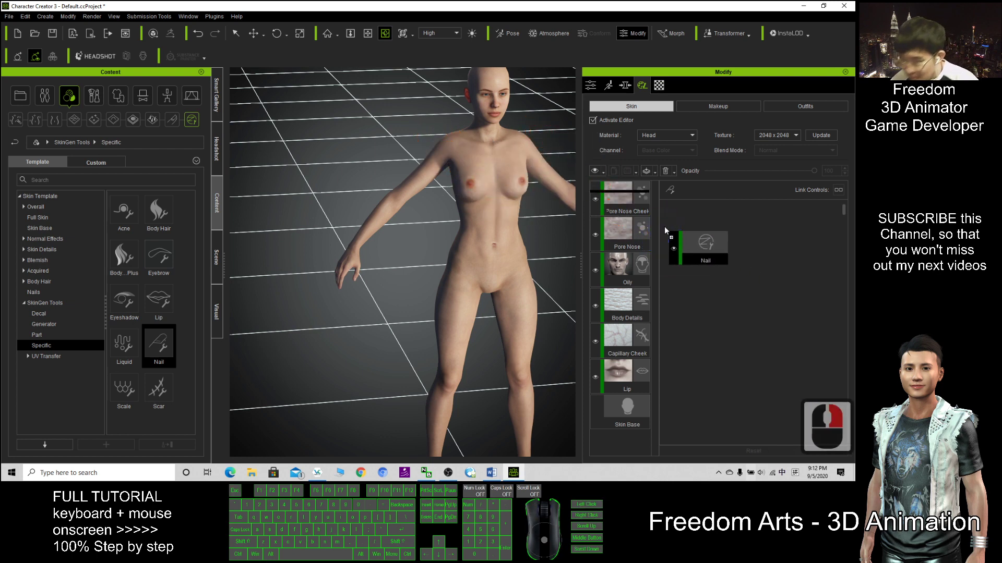
{"action": "left_click", "coordinate": [643, 220]}
{"action": "left_click", "coordinate": [606, 205]}
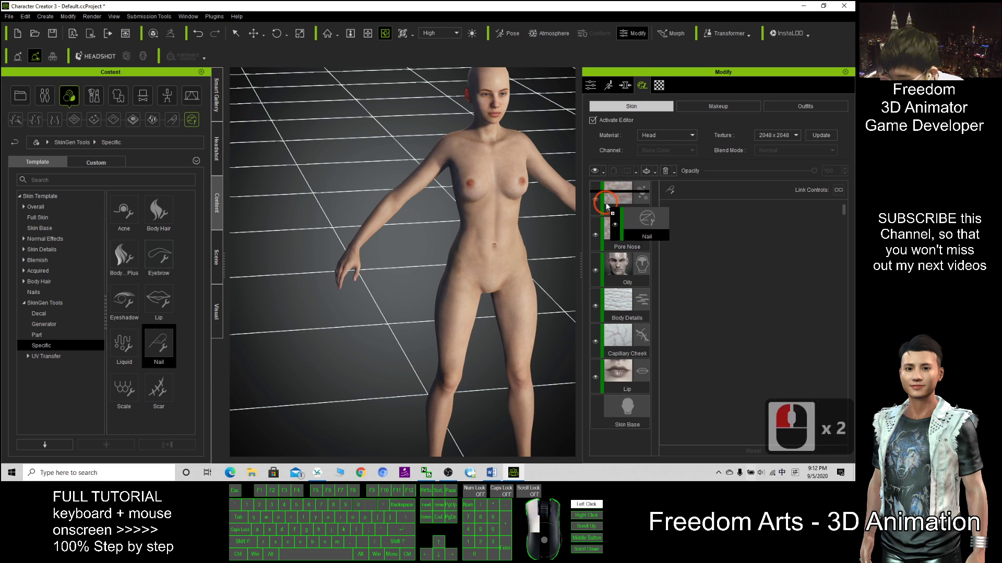
{"action": "left_click", "coordinate": [602, 190]}
{"action": "left_click", "coordinate": [601, 180]}
{"action": "left_click", "coordinate": [601, 175]}
{"action": "left_click", "coordinate": [309, 161]}
{"action": "key", "text": "Escape"}
{"action": "key", "text": "Escape"}
{"action": "left_click", "coordinate": [344, 6]}
{"action": "left_click", "coordinate": [42, 8]}
{"action": "left_click", "coordinate": [73, 12]}
{"action": "left_click", "coordinate": [290, 97]}
Try to close Character Creator and release the stuck Nail layer thumbnail by cancelling, pasting and copying.
{"action": "key", "text": "alt+F4"}
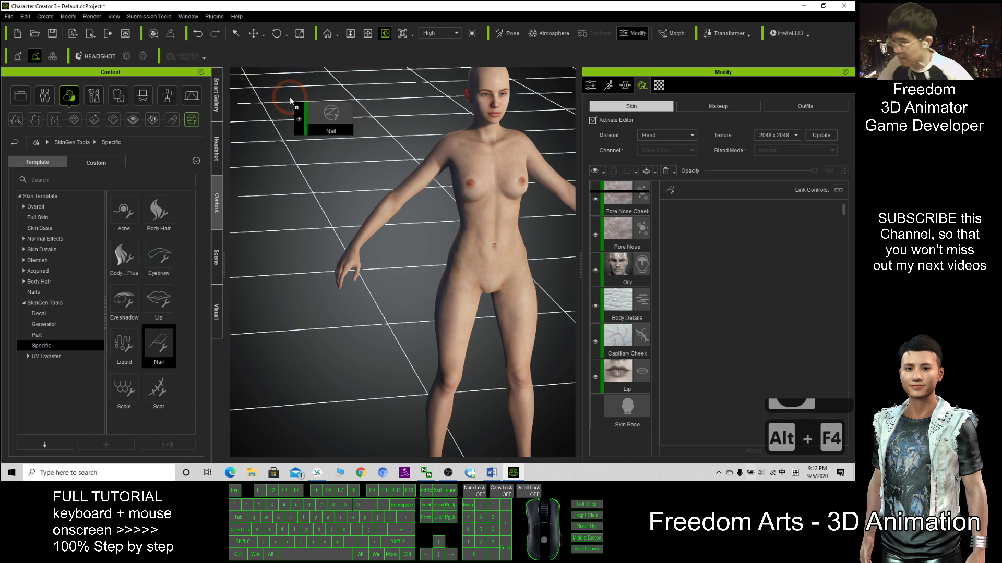
{"action": "key", "text": "Escape"}
{"action": "key", "text": "Escape"}
{"action": "key", "text": "Escape"}
{"action": "key", "text": "Escape"}
{"action": "key", "text": "Escape"}
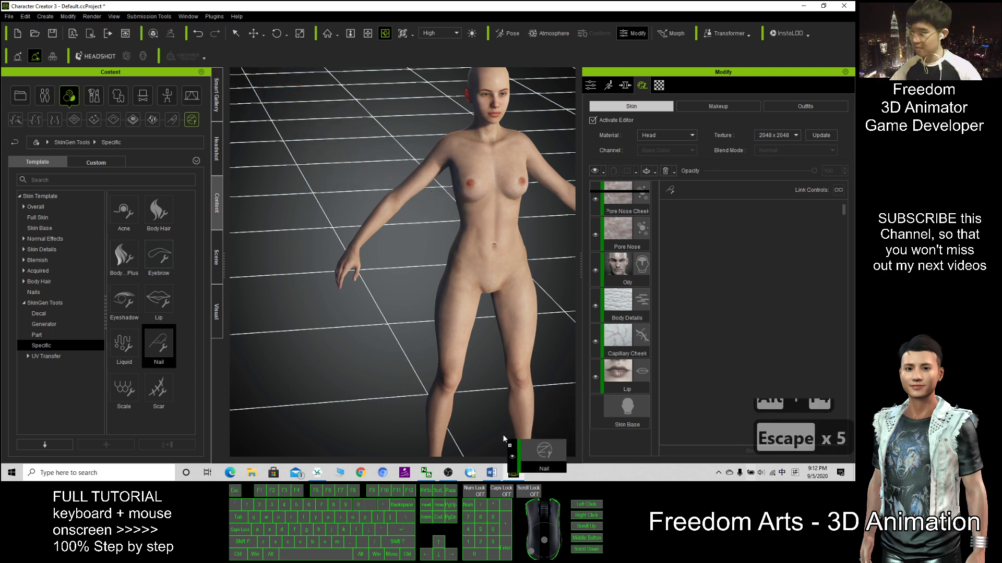
{"action": "left_click", "coordinate": [454, 398]}
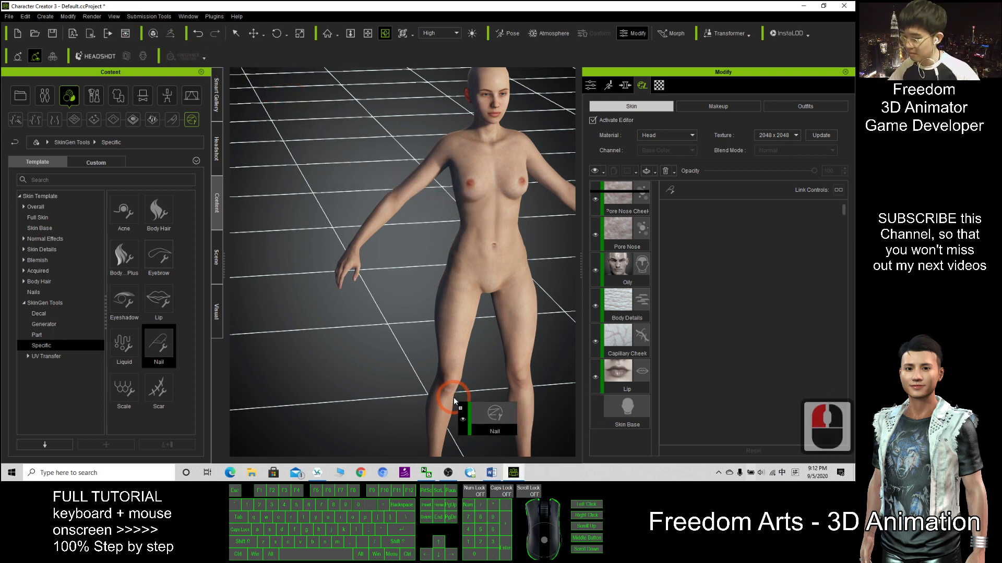
{"action": "key", "text": "ctrl+v"}
{"action": "left_click", "coordinate": [635, 287]}
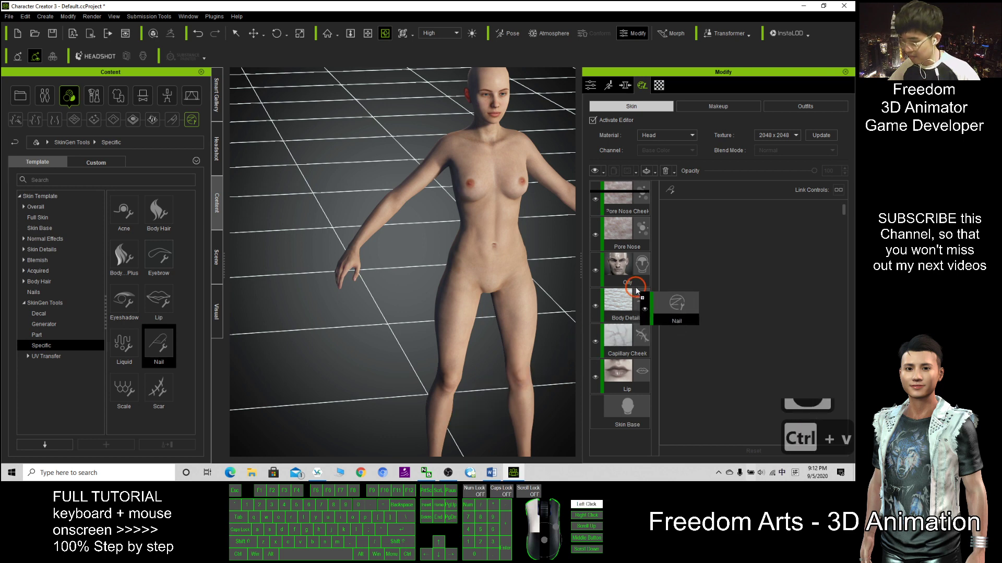
{"action": "key", "text": "ctrl+c"}
{"action": "key", "text": "Escape"}
{"action": "key", "text": "Escape"}
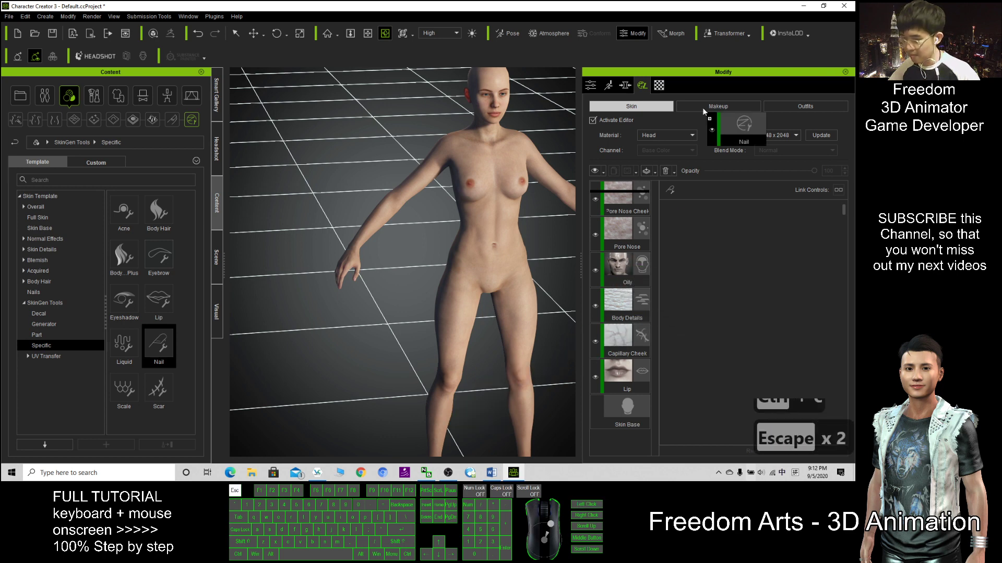
Close the unresponsive Character Creator window from the taskbar and dismiss the taskbar's context options.
{"action": "left_click", "coordinate": [842, 6]}
{"action": "right_click", "coordinate": [514, 473]}
{"action": "left_click", "coordinate": [505, 455]}
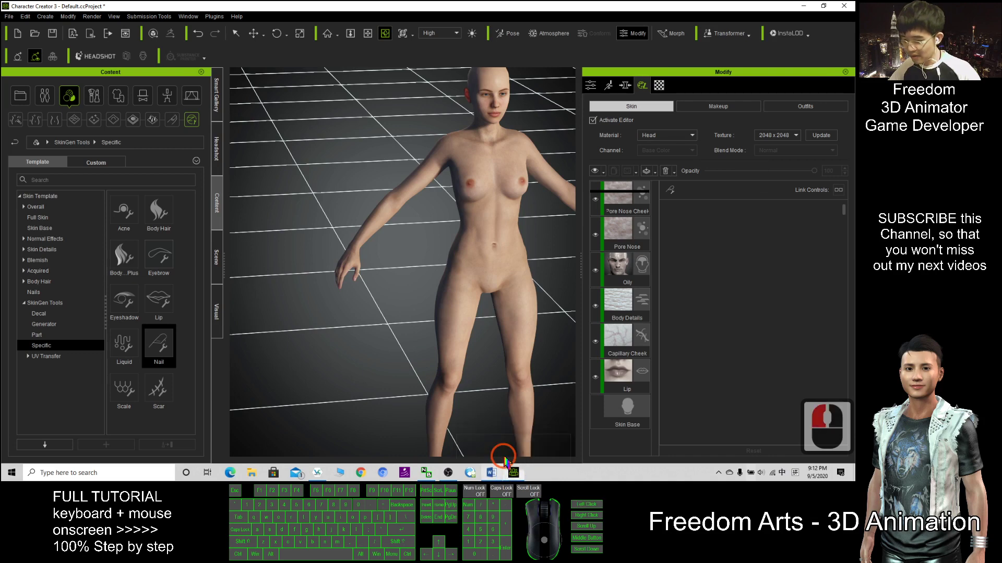
{"action": "right_click", "coordinate": [571, 471]}
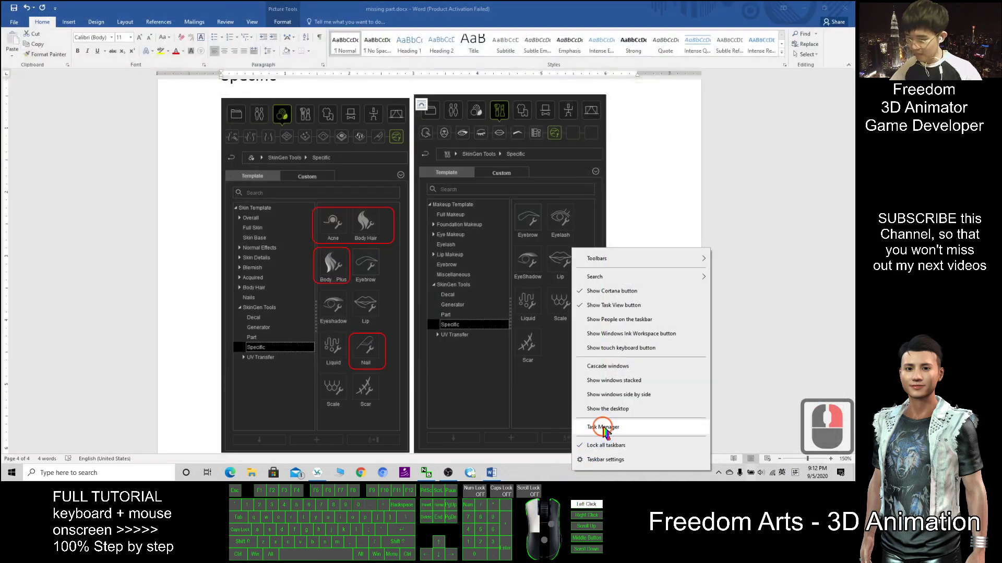
{"action": "left_click", "coordinate": [608, 474]}
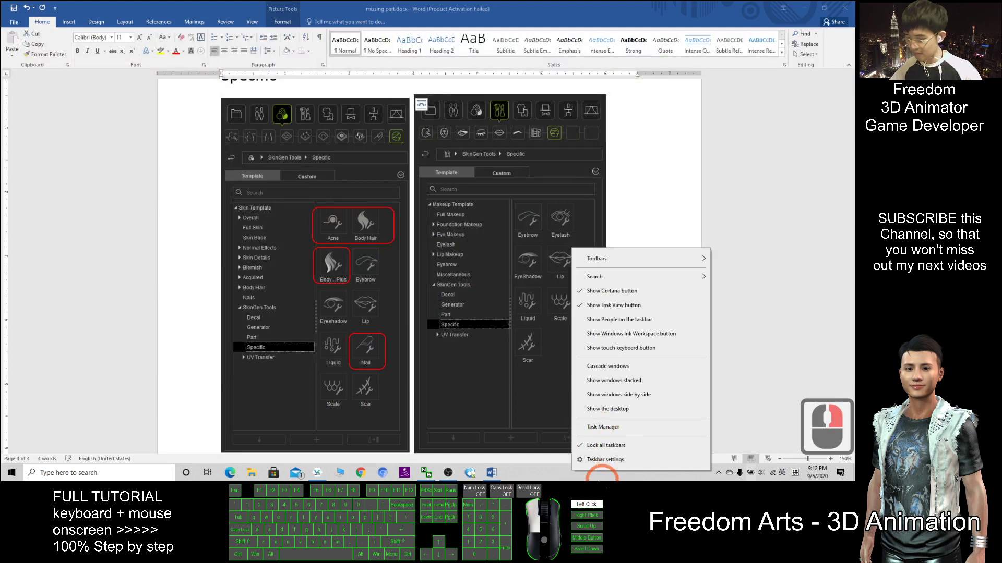
{"action": "left_click", "coordinate": [538, 475]}
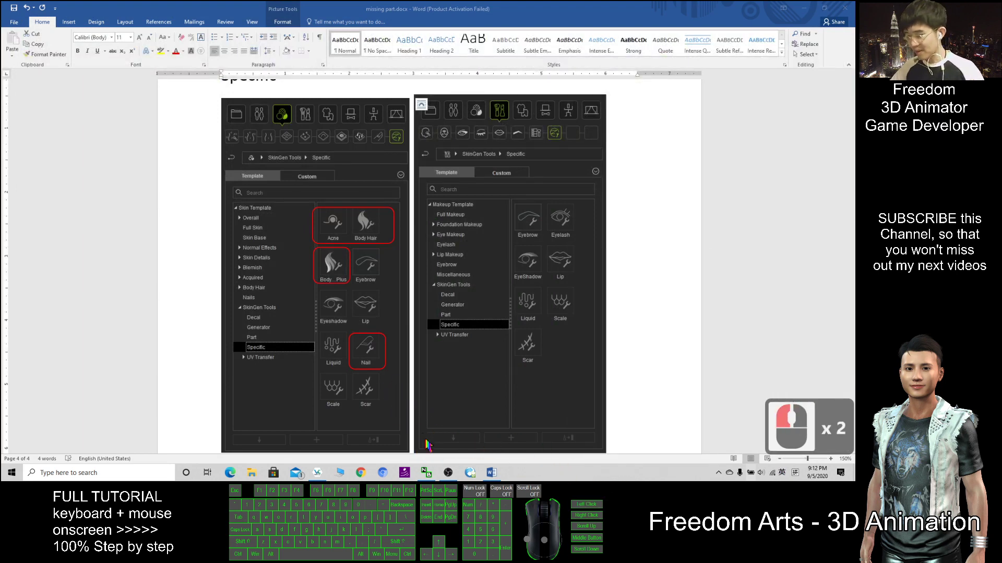
Search Windows for "character" and launch Character Creator v3.31.
{"action": "left_click", "coordinate": [145, 474]}
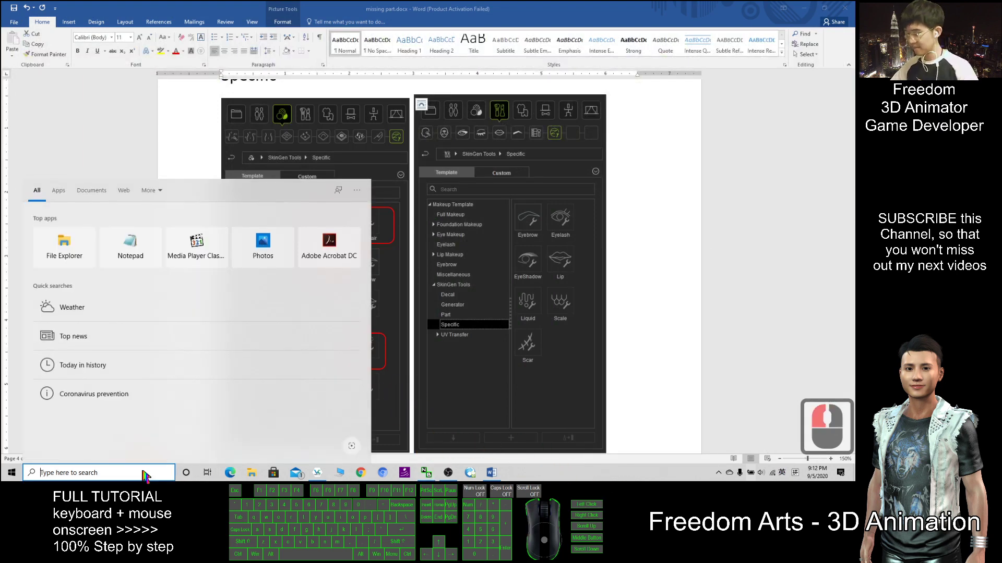
{"action": "type", "text": "c"}
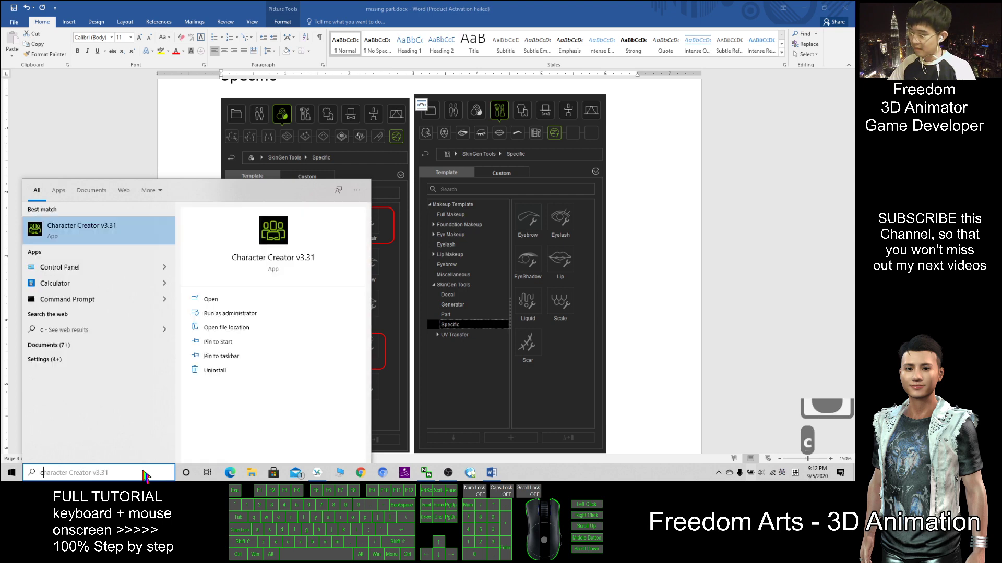
{"action": "type", "text": "haracter"}
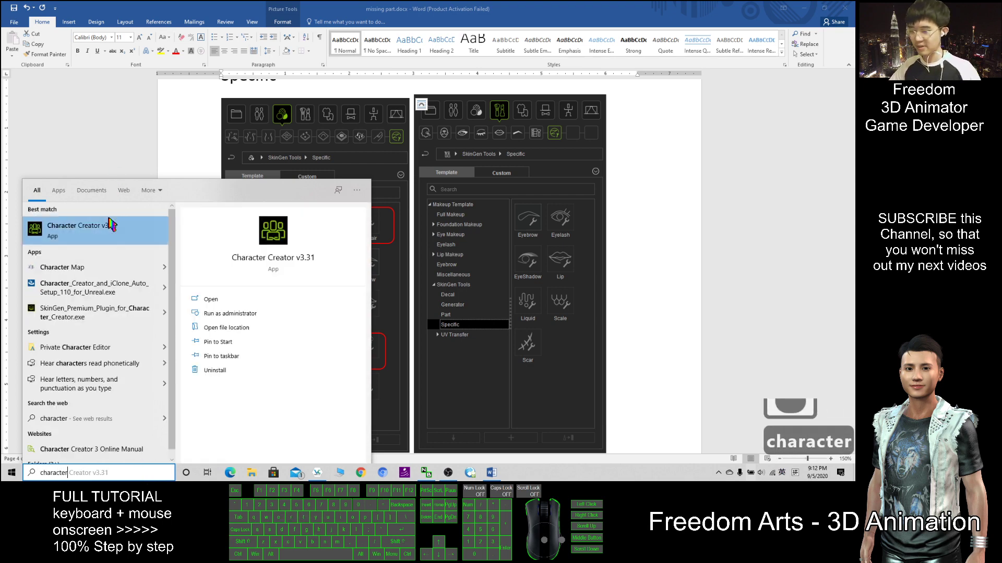
{"action": "left_click", "coordinate": [113, 239]}
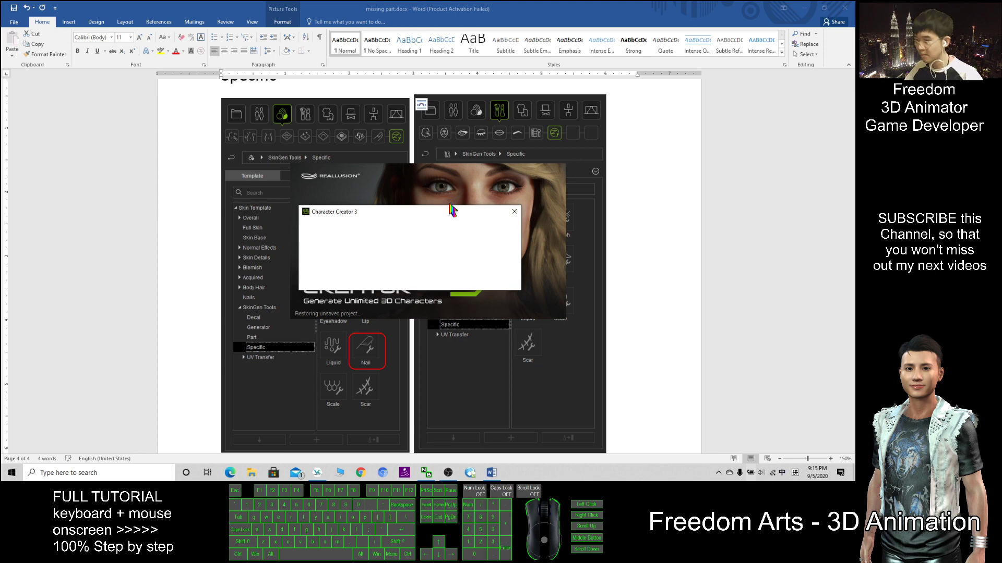
Decline restoring the unsaved project and minimize the Word document.
{"action": "left_click", "coordinate": [504, 278]}
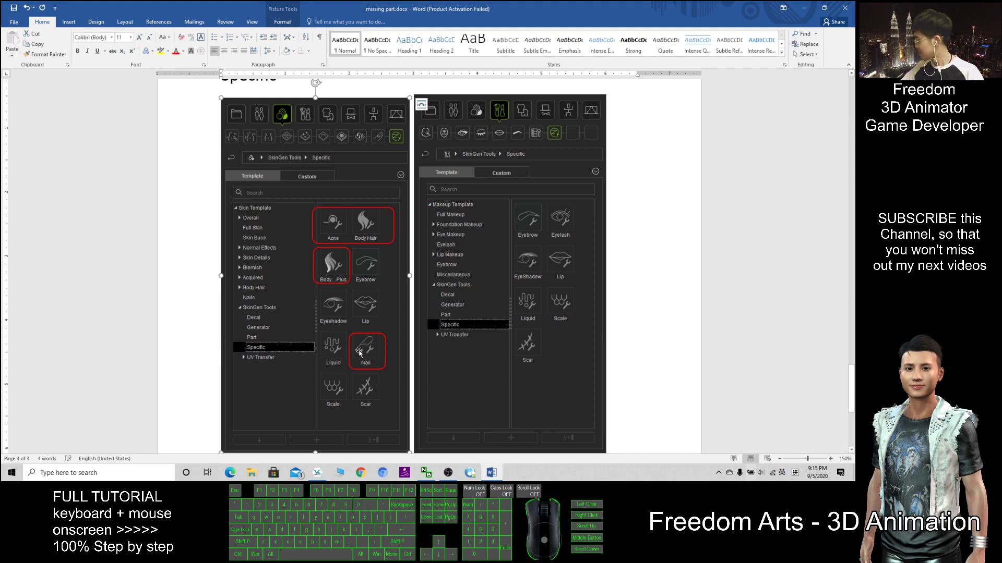
{"action": "left_click", "coordinate": [803, 8]}
{"action": "left_click", "coordinate": [341, 134]}
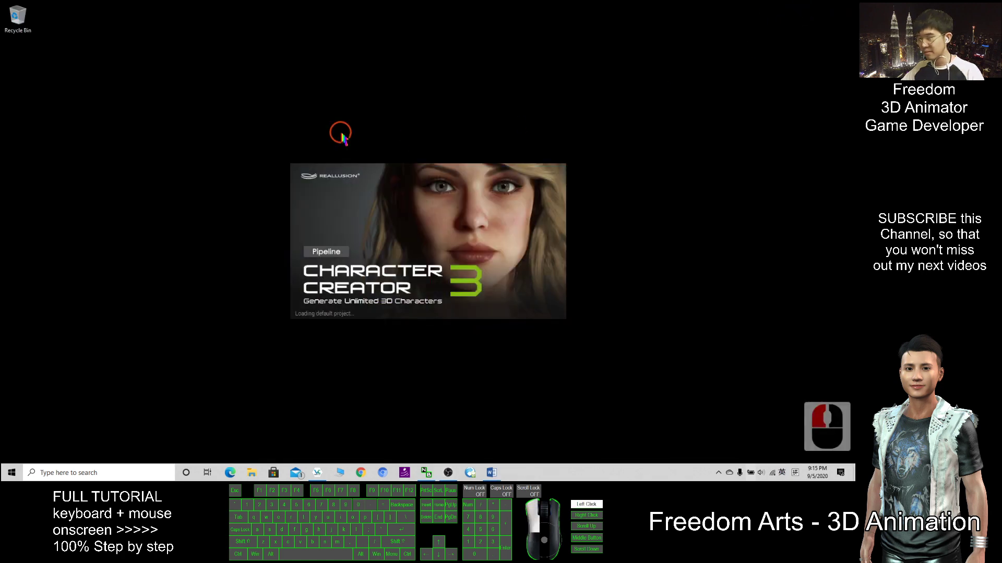